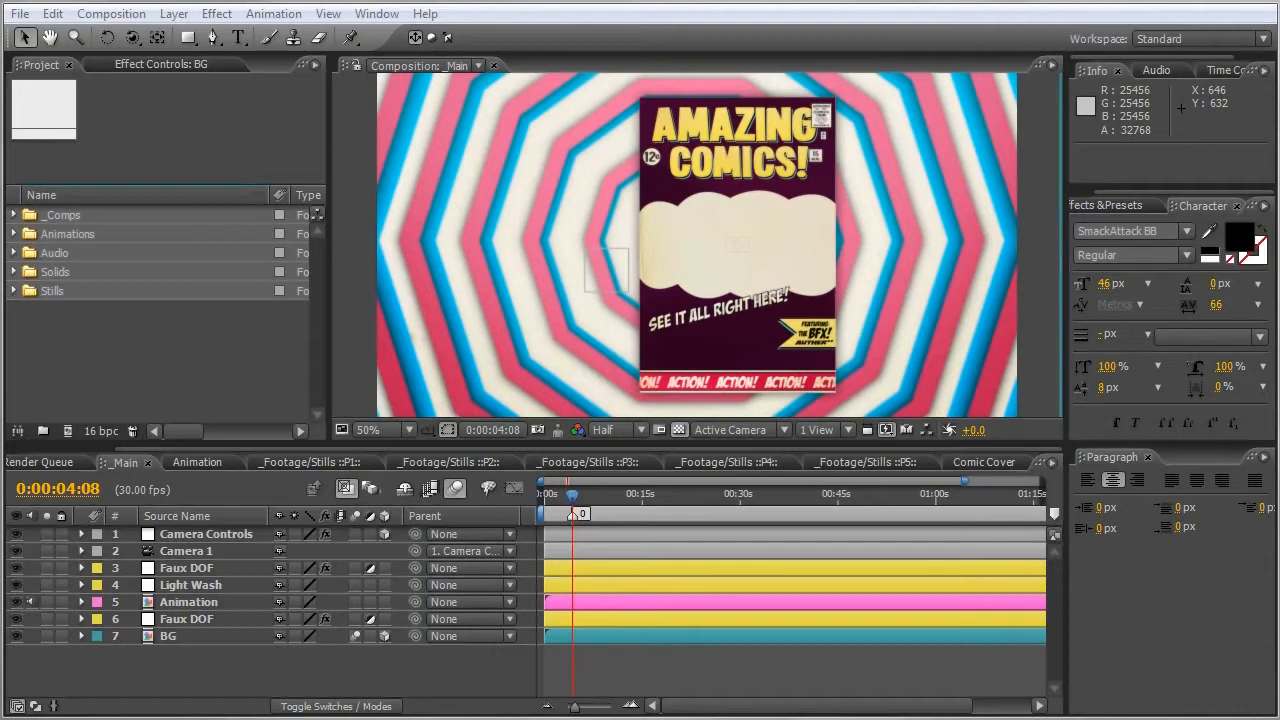
# Expand the _Comps folder and check the _Main composition with the BG layer hidden, restoring the layer's visibility.
pyautogui.click(62, 216)
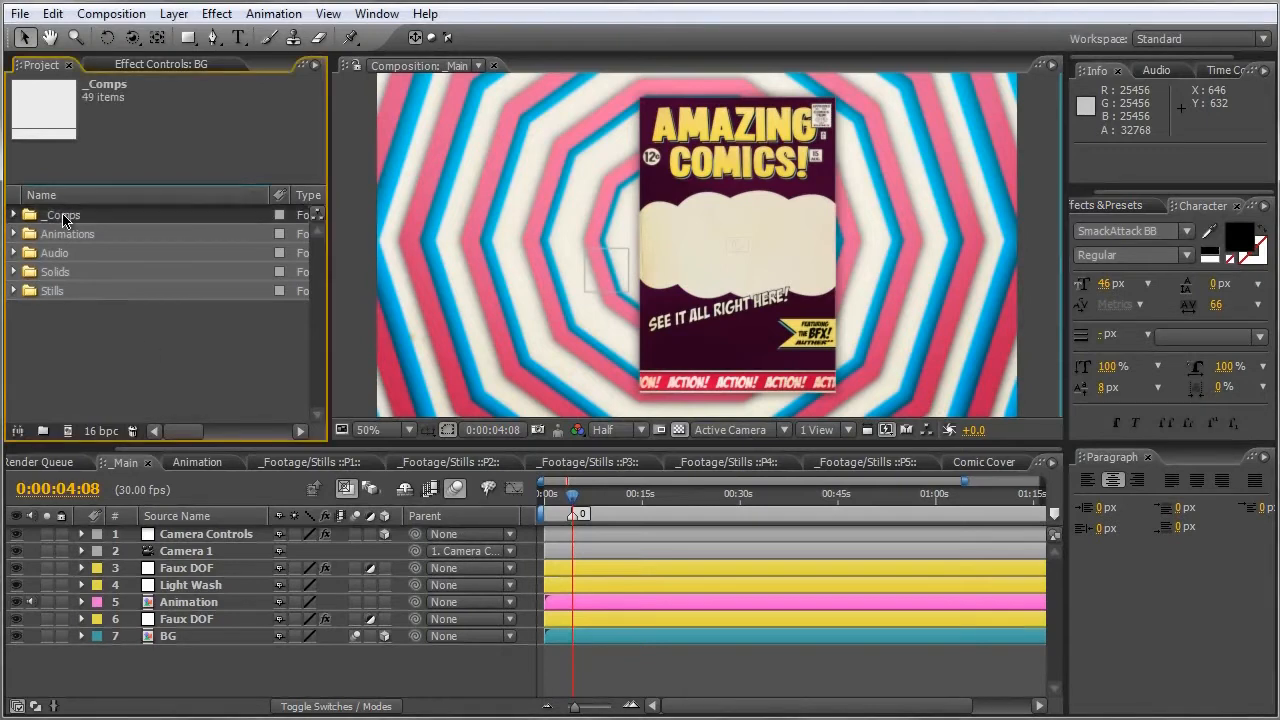
pyautogui.click(13, 215)
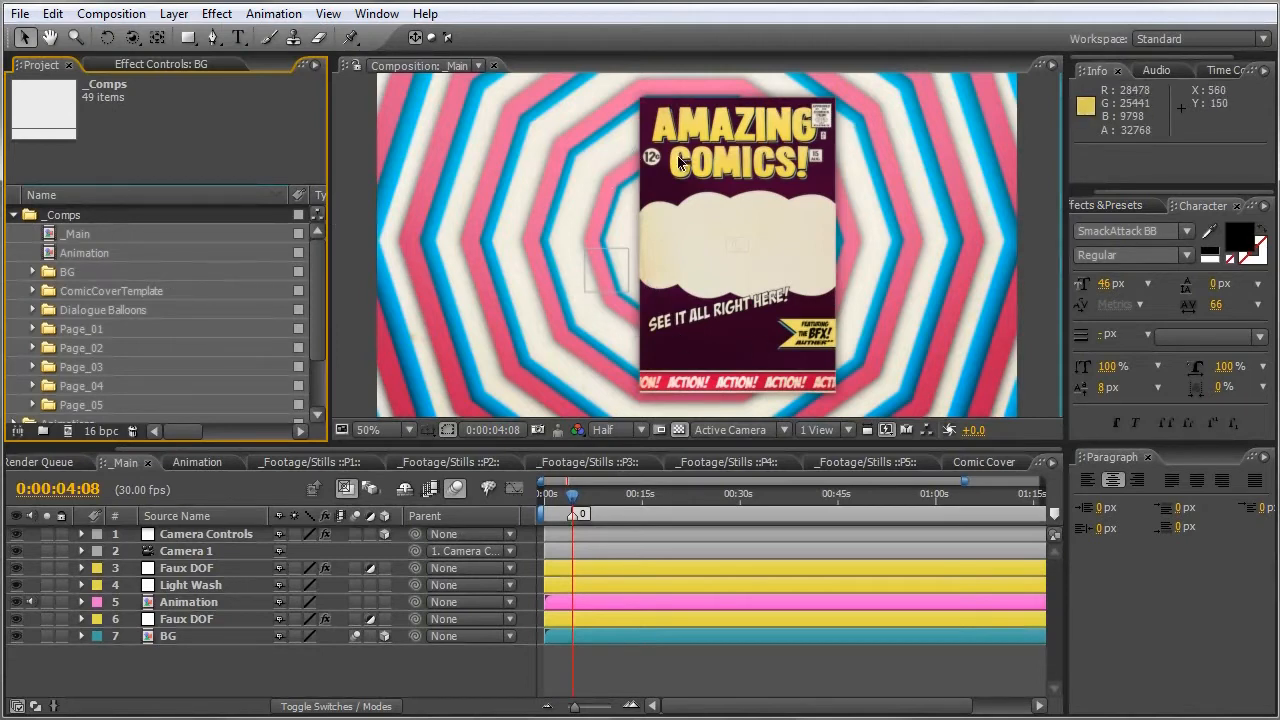
pyautogui.click(15, 637)
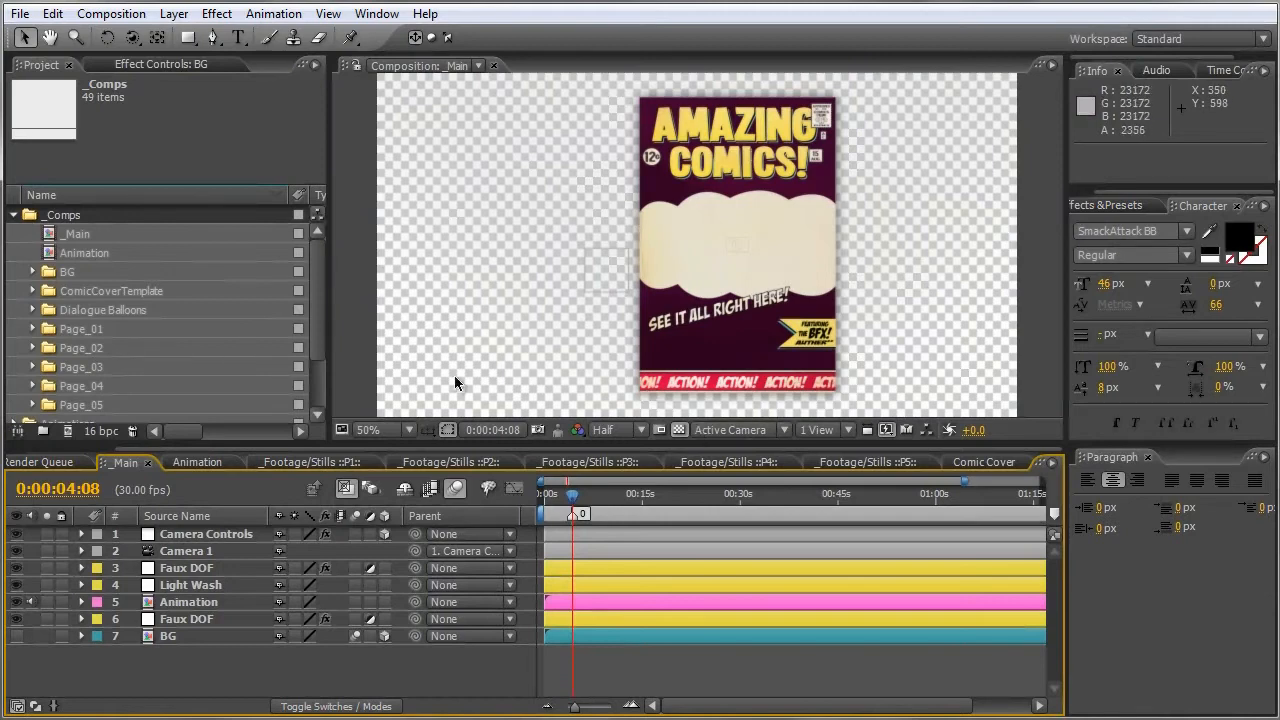
pyautogui.click(15, 637)
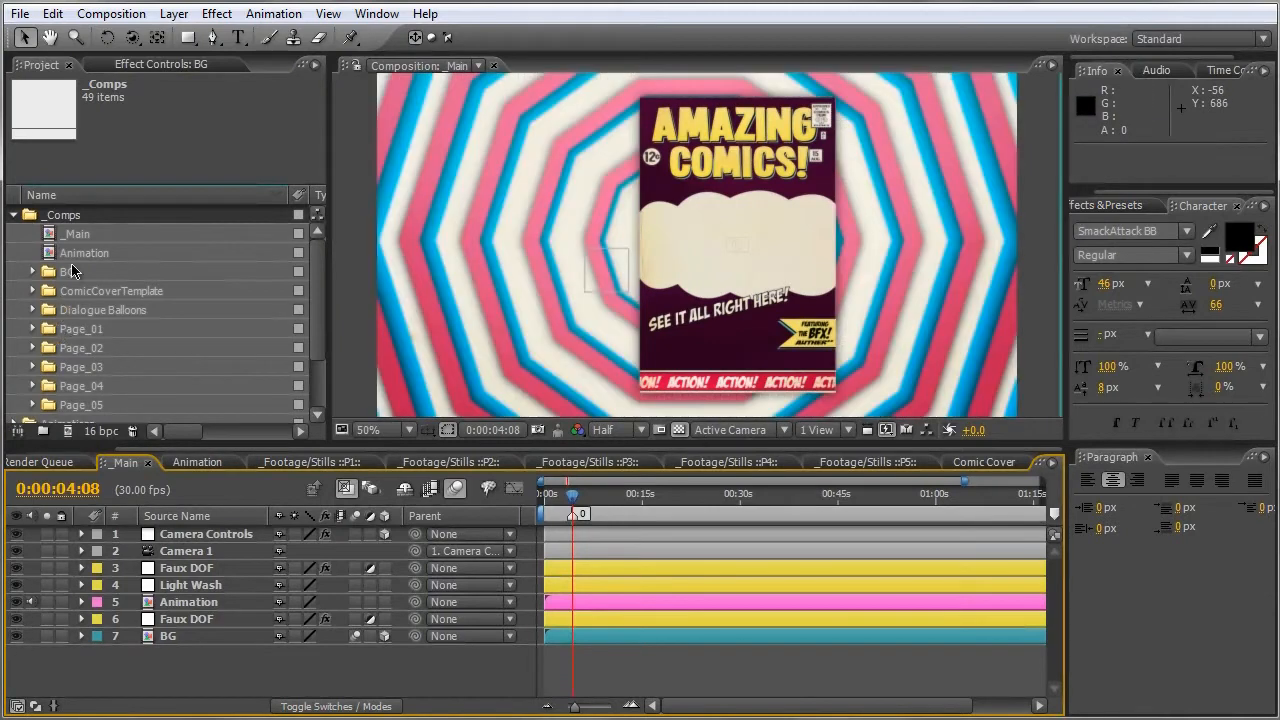
# Look through the BG and Dialogue Balloons folders inside _Comps, collapsing each one after viewing it.
pyautogui.click(33, 272)
pyautogui.click(35, 273)
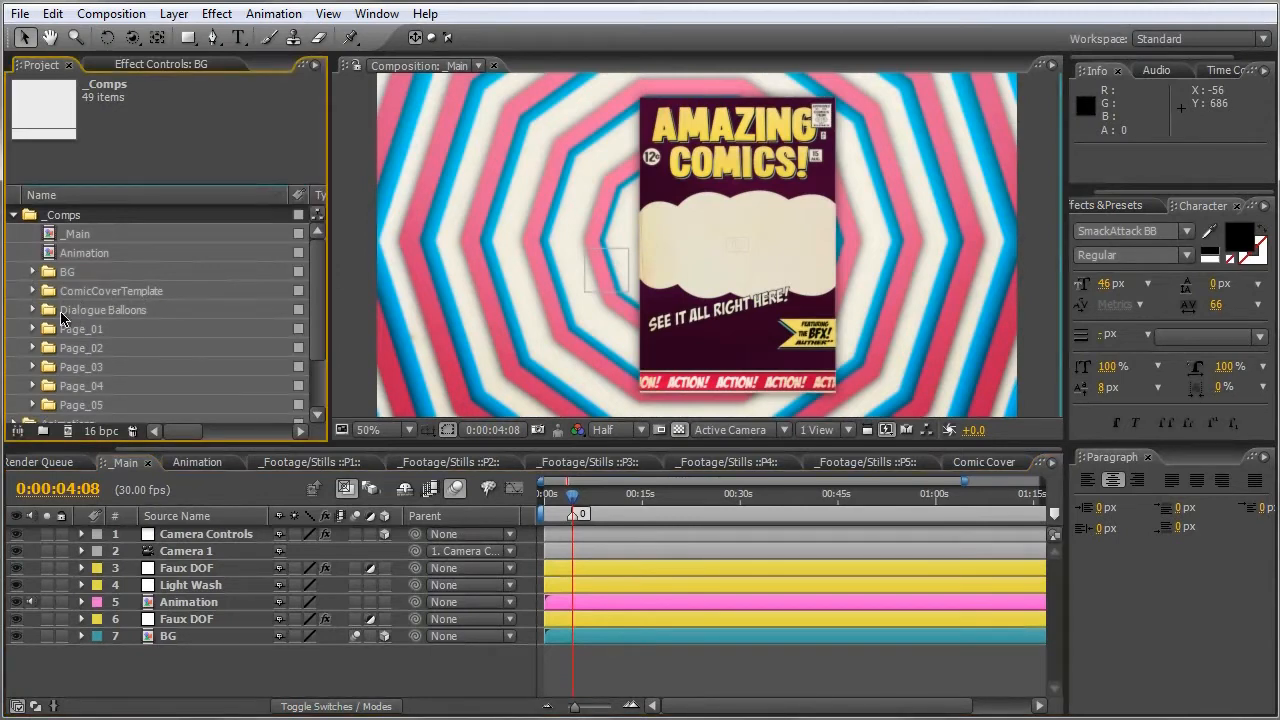
pyautogui.click(33, 310)
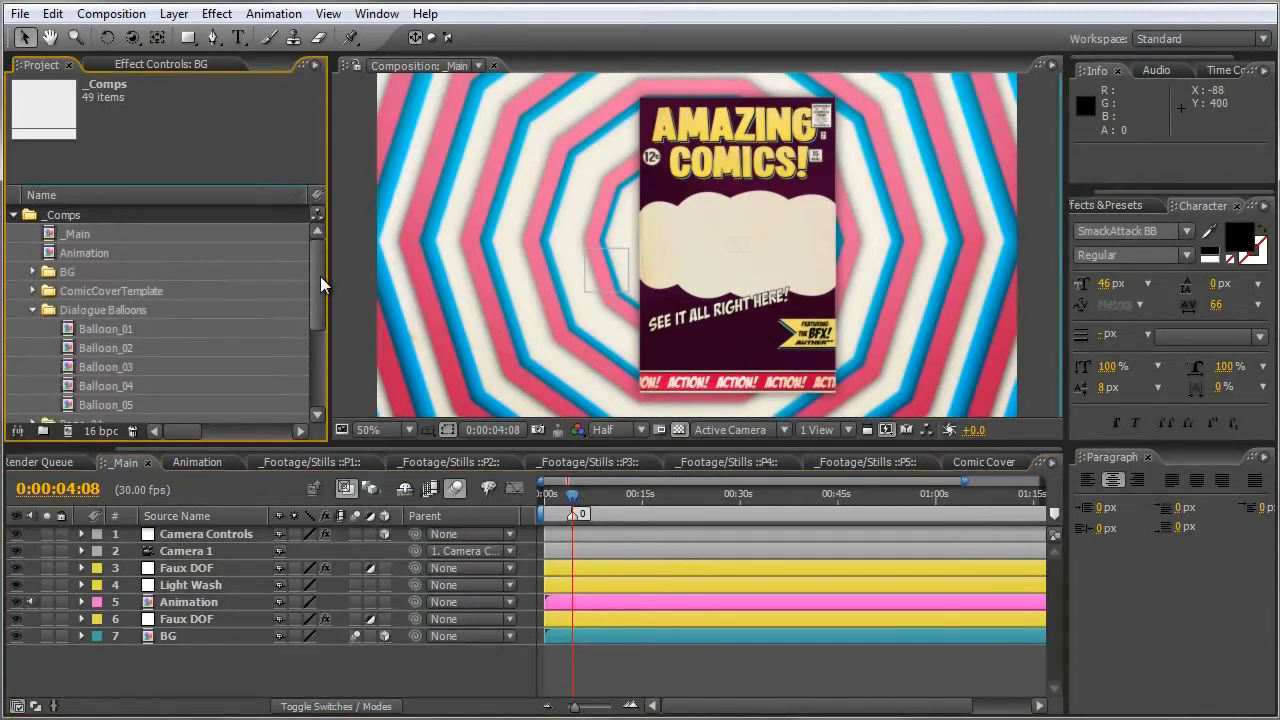
pyautogui.moveTo(320, 276); pyautogui.dragTo(319, 305)
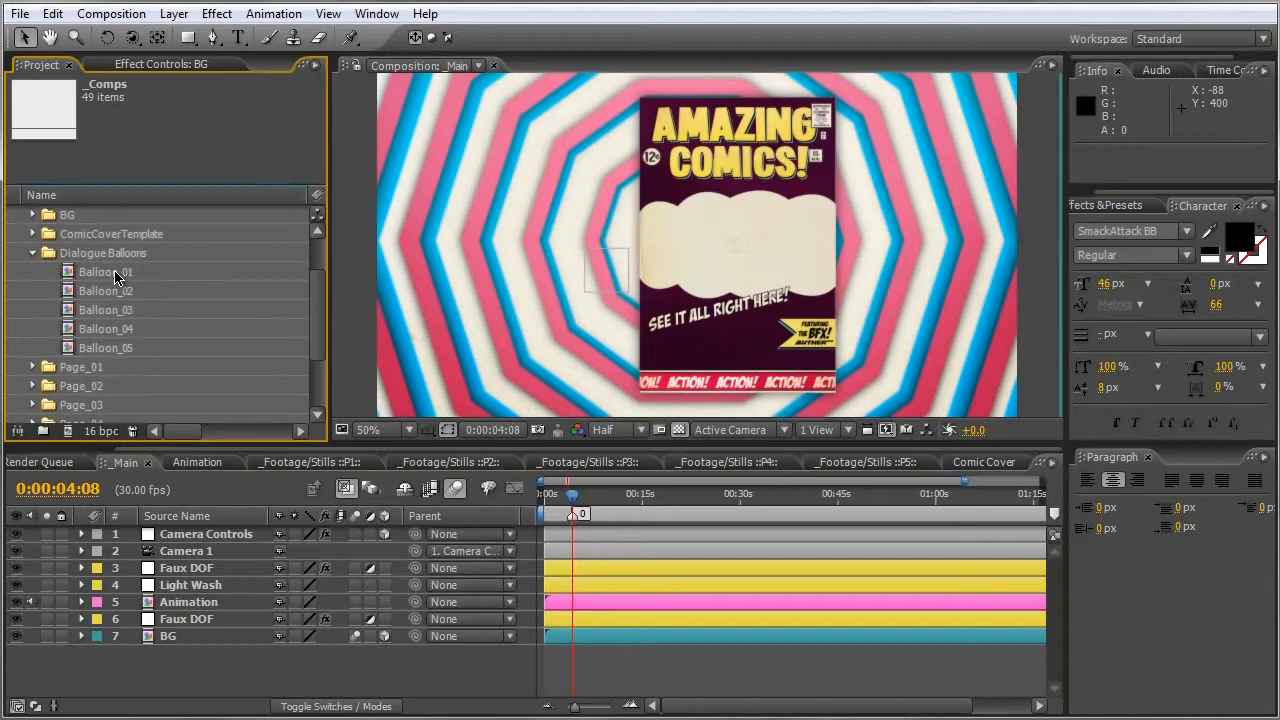
pyautogui.click(33, 253)
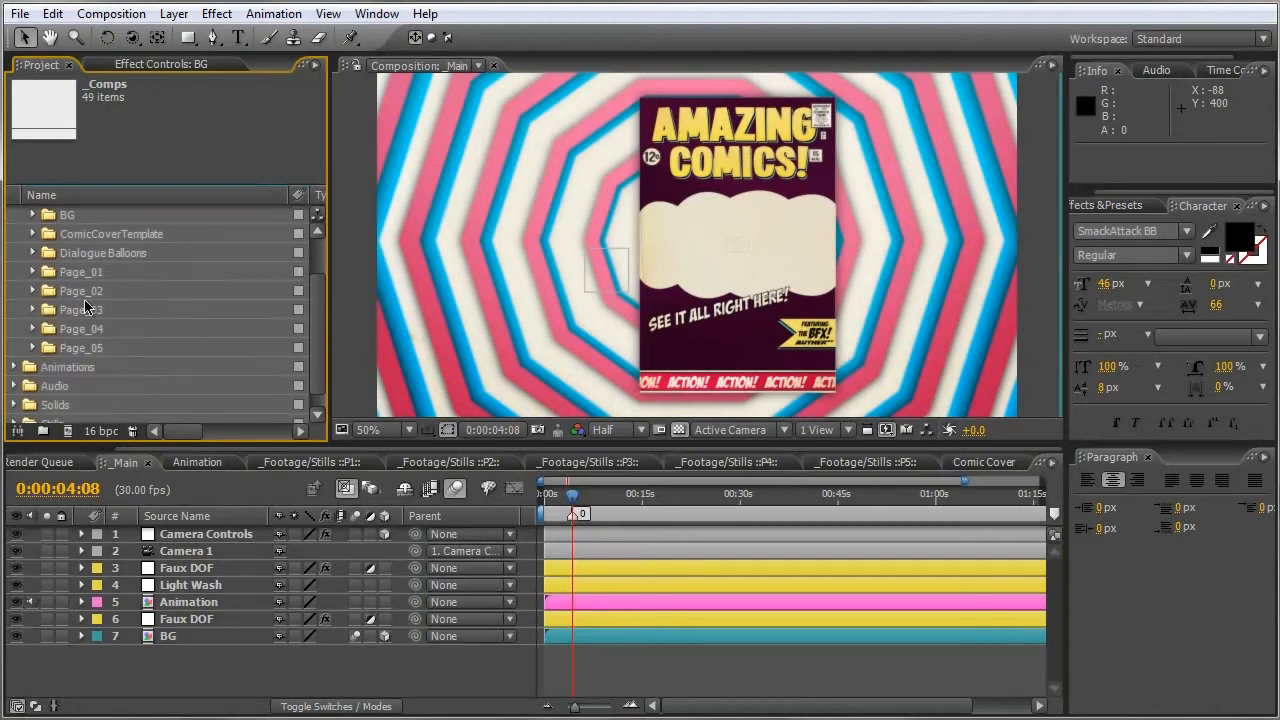
# Expand the Page_01 folder and its PreComps subfolder to examine the compositions for that page.
pyautogui.click(32, 272)
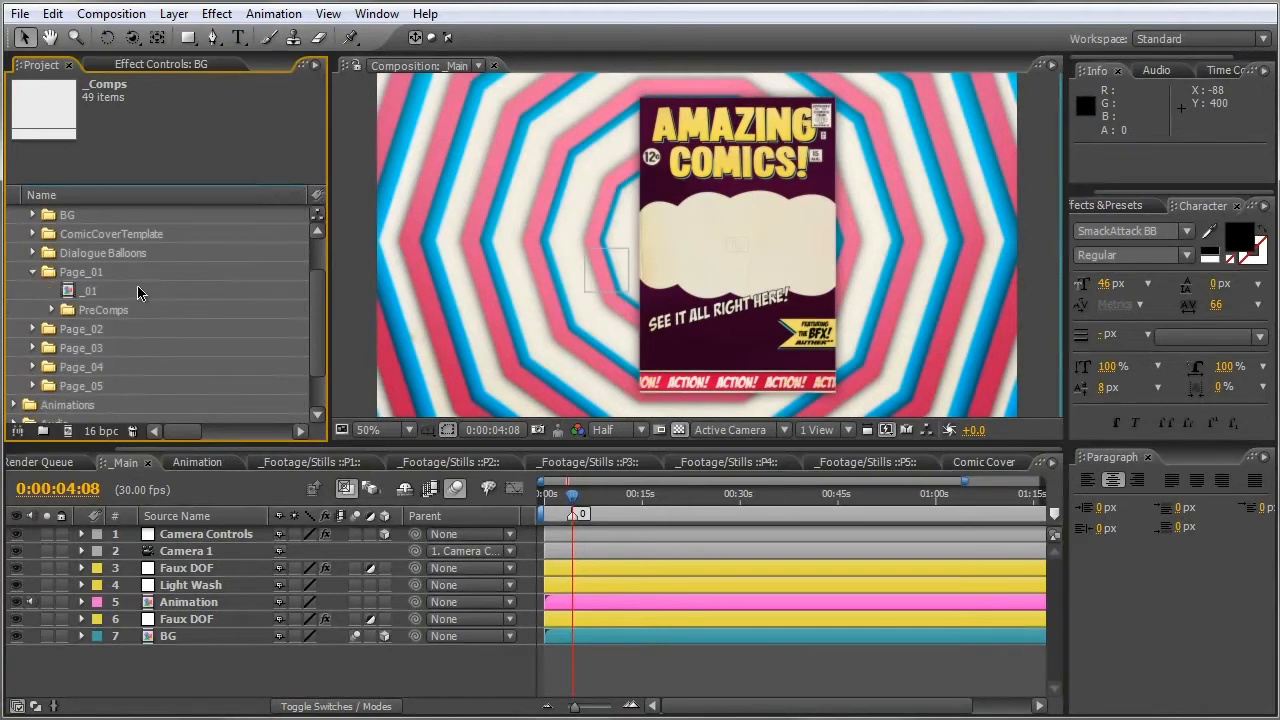
pyautogui.click(33, 272)
pyautogui.click(32, 272)
pyautogui.click(52, 310)
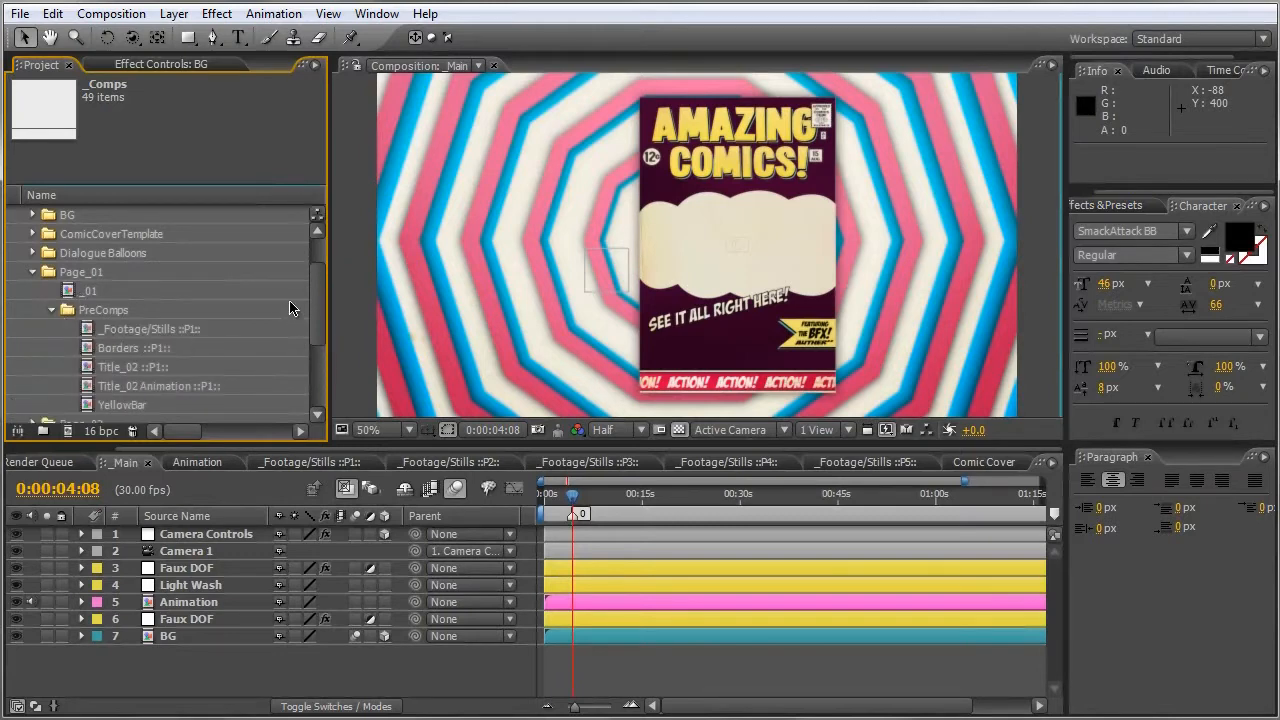
pyautogui.moveTo(322, 308)
pyautogui.mouseDown()
pyautogui.moveTo(319, 341)
pyautogui.moveTo(318, 322)
pyautogui.mouseUp()
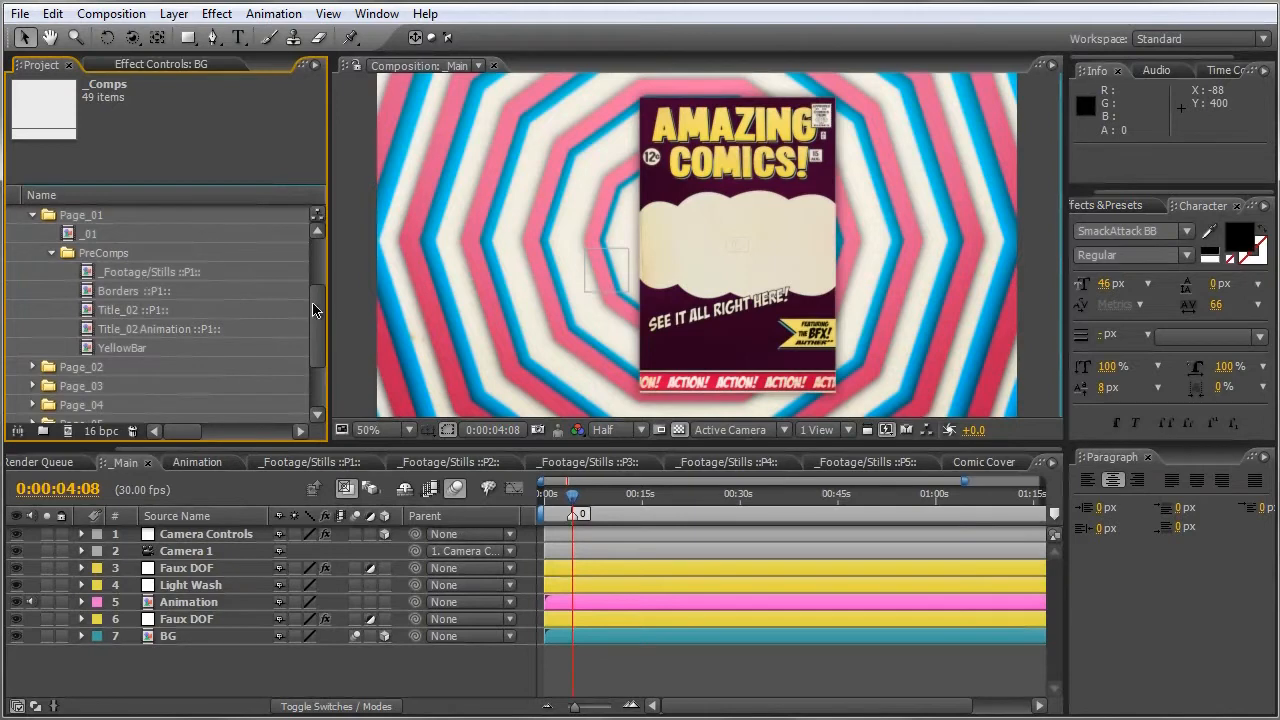
# Examine the Page_02 folder and its PreComps subfolder, and collapse both.
pyautogui.click(33, 367)
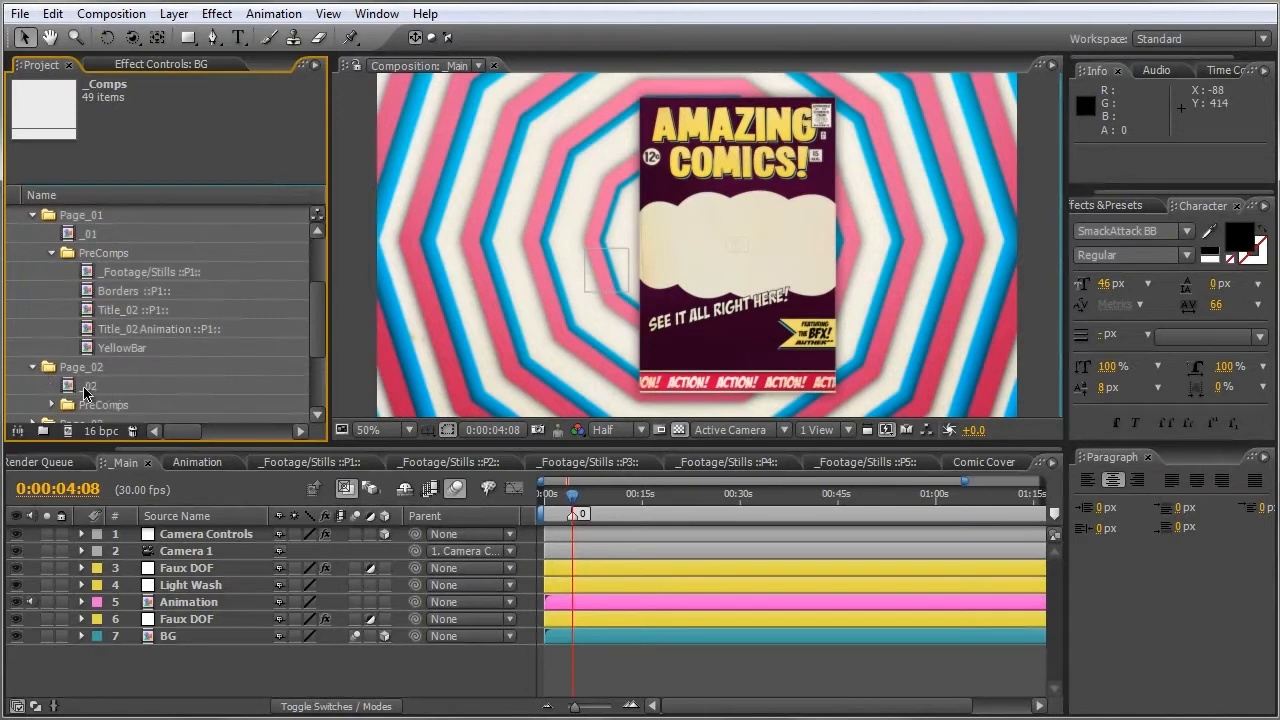
pyautogui.click(53, 405)
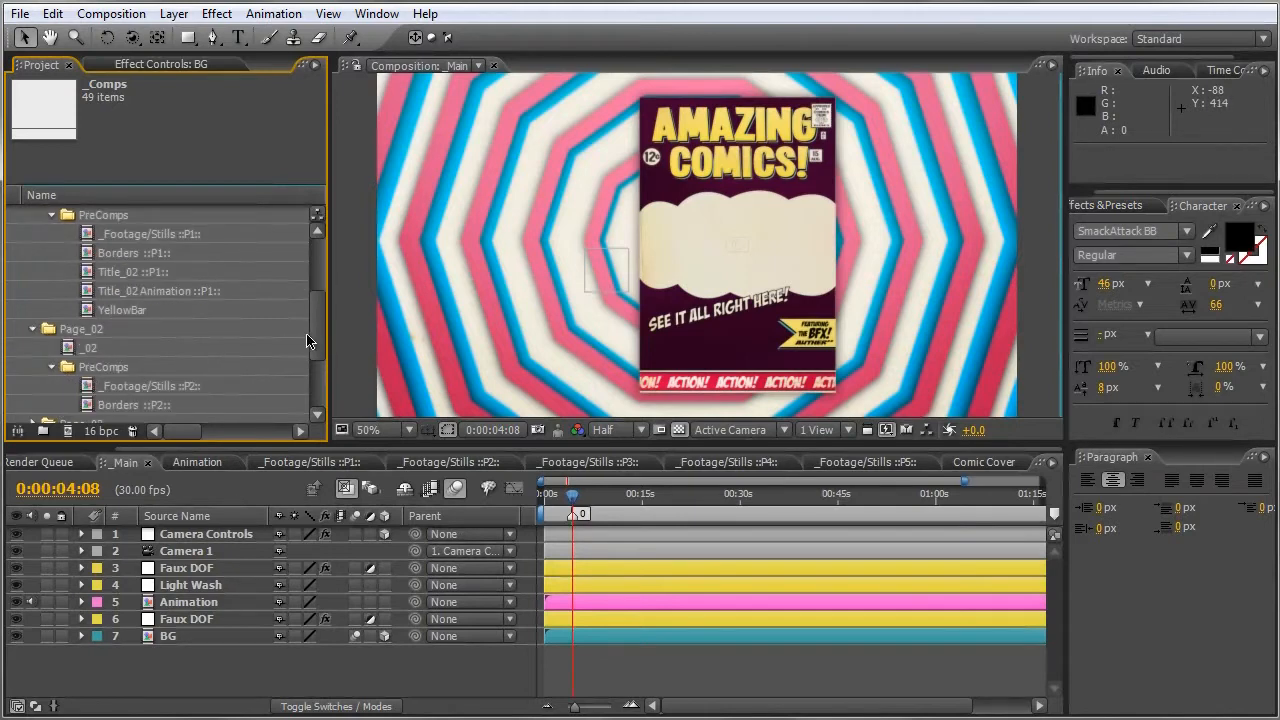
pyautogui.moveTo(312, 341); pyautogui.dragTo(316, 300)
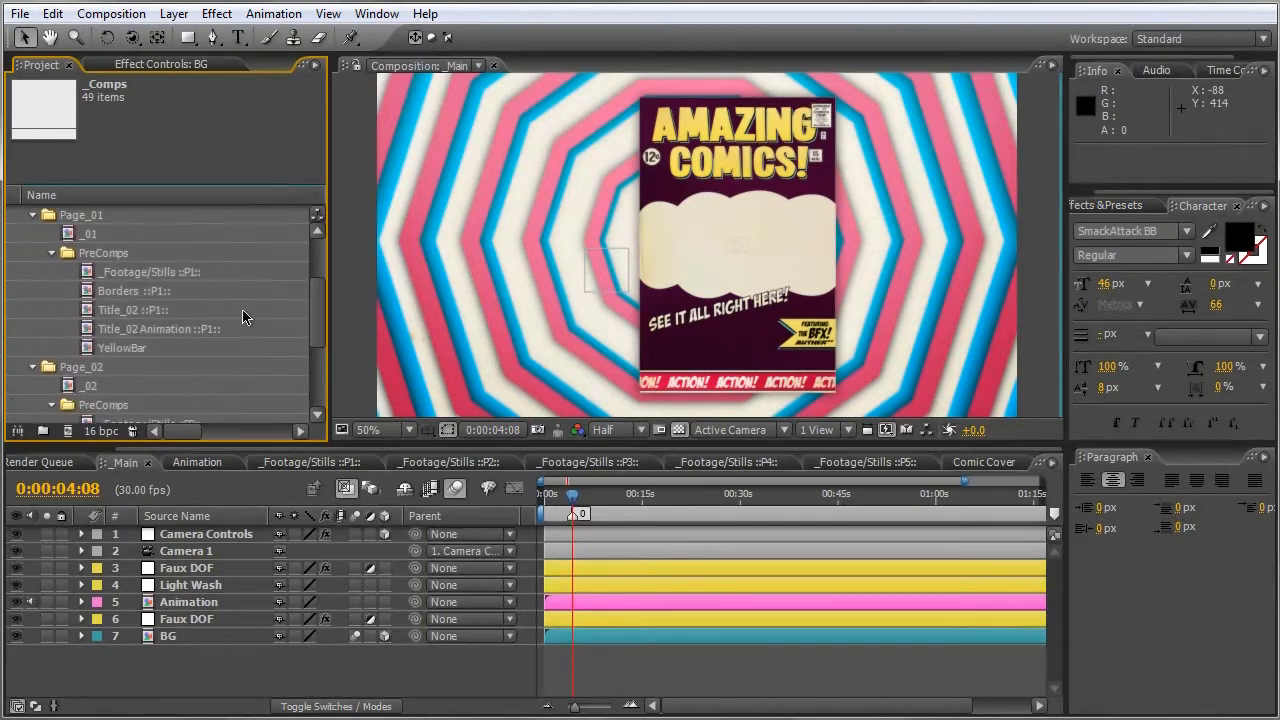
pyautogui.click(52, 404)
pyautogui.click(33, 368)
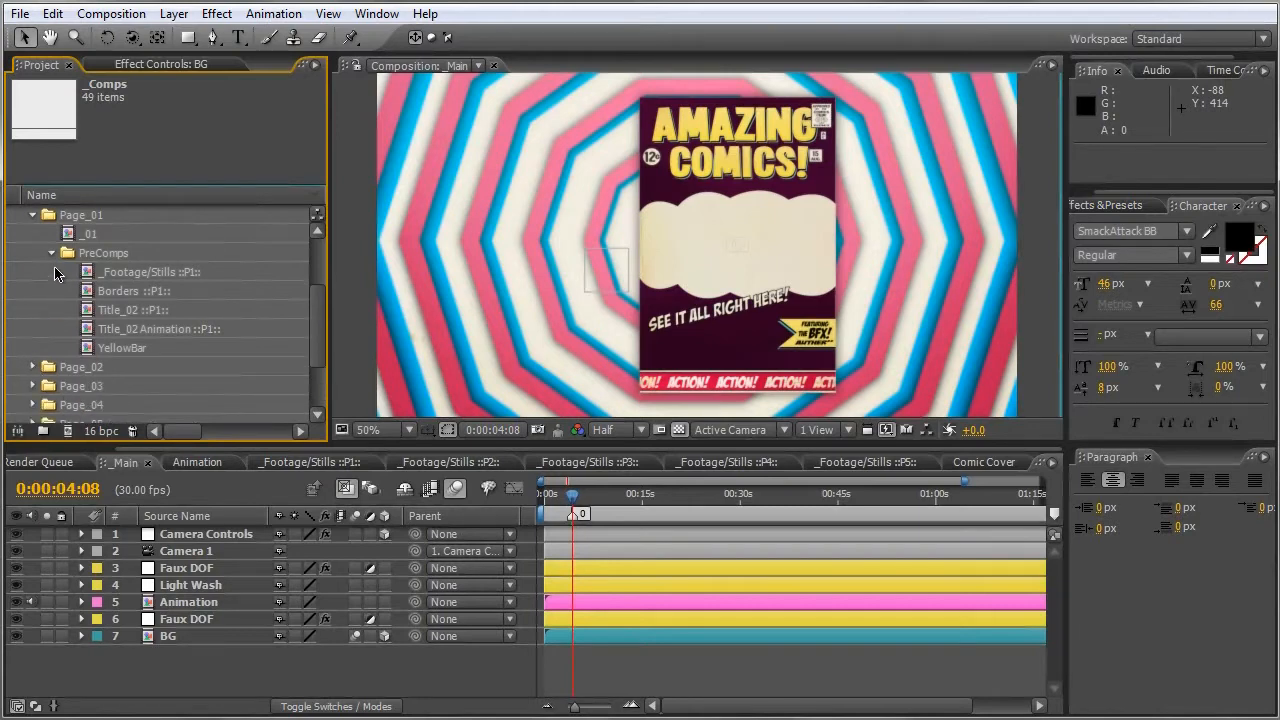
# Collapse the Page_01 PreComps subfolder, the Page_01 folder and the _Comps folder.
pyautogui.click(52, 262)
pyautogui.click(33, 238)
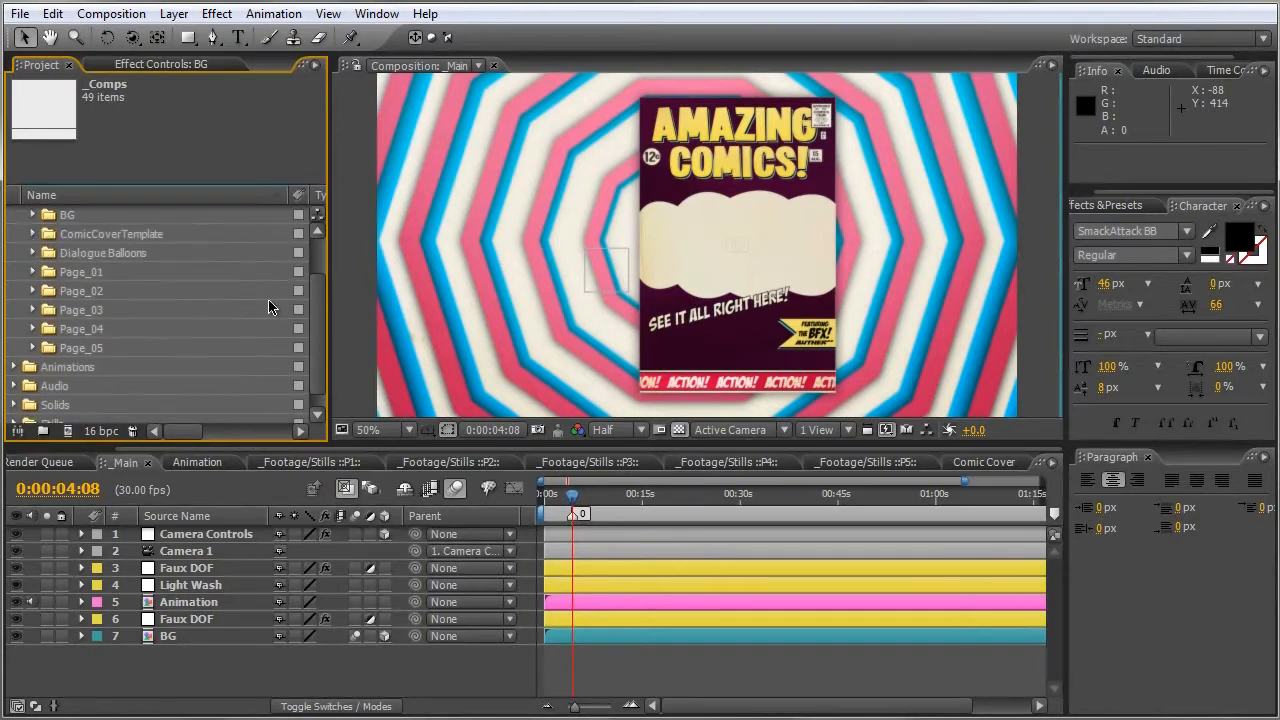
pyautogui.moveTo(316, 305); pyautogui.dragTo(316, 265)
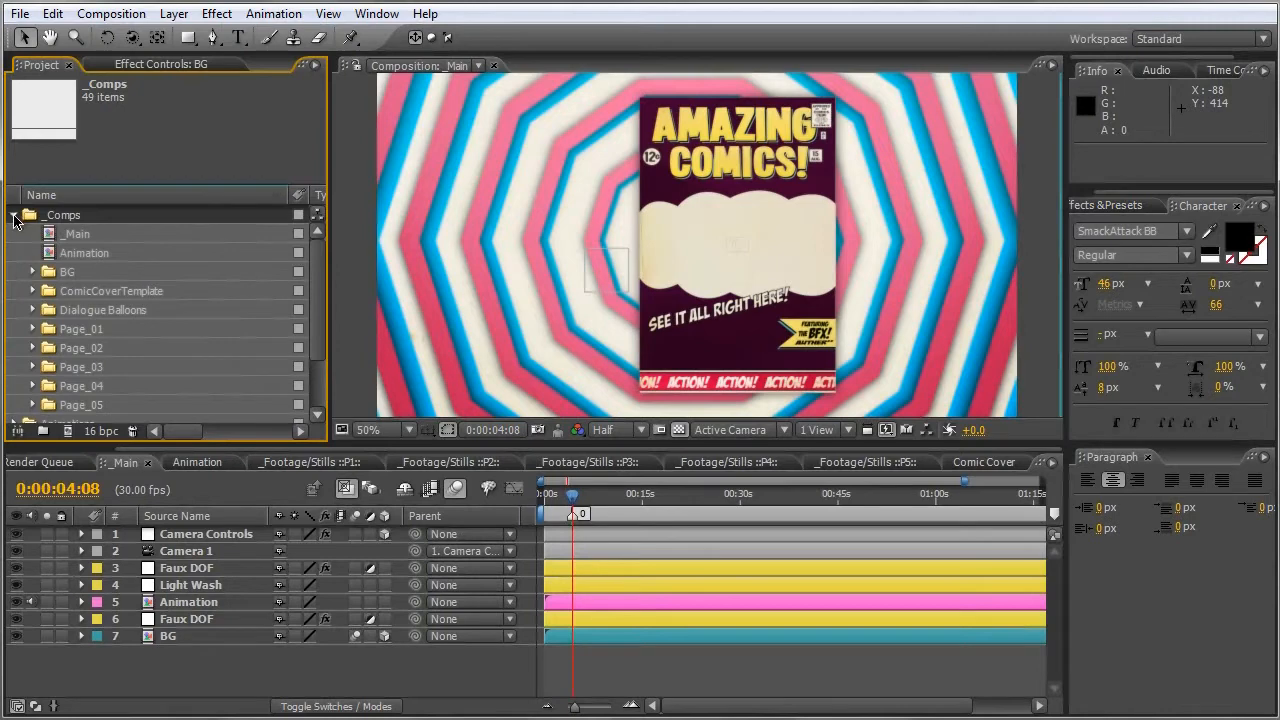
pyautogui.click(13, 216)
# Examine the contents of the Animations and Audio folders, collapsing each one after viewing it.
pyautogui.click(33, 237)
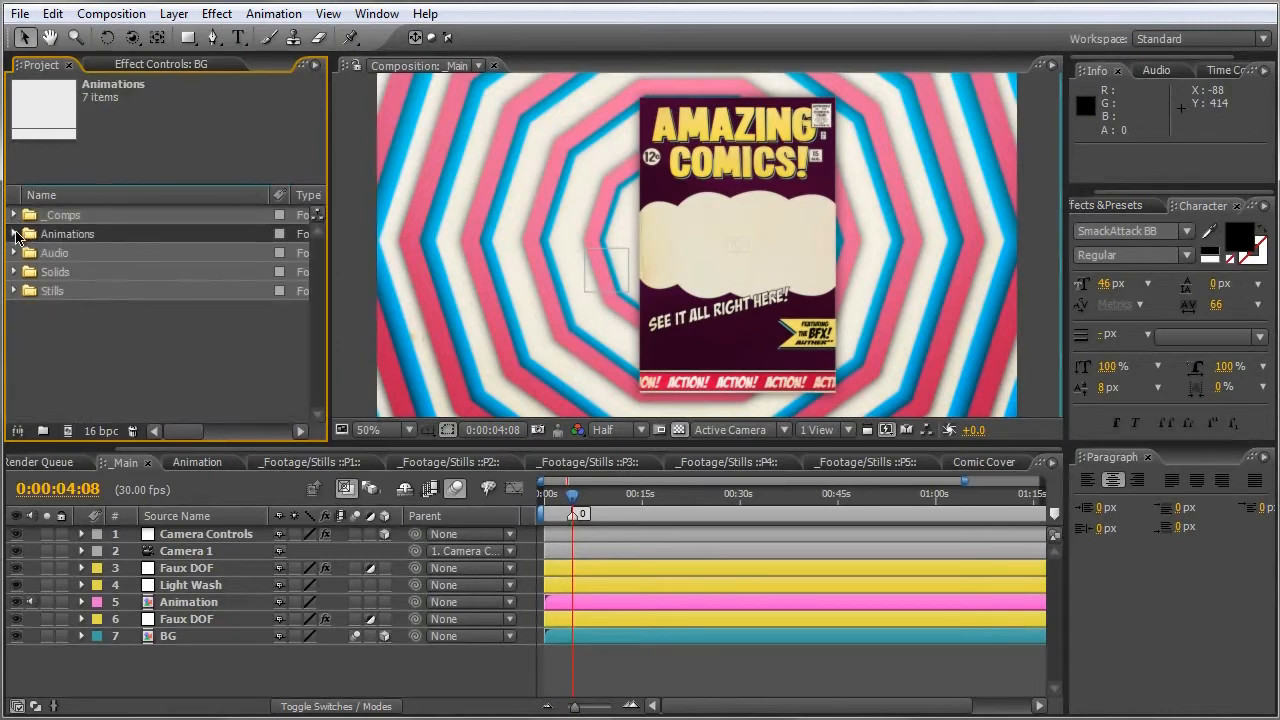
pyautogui.click(14, 234)
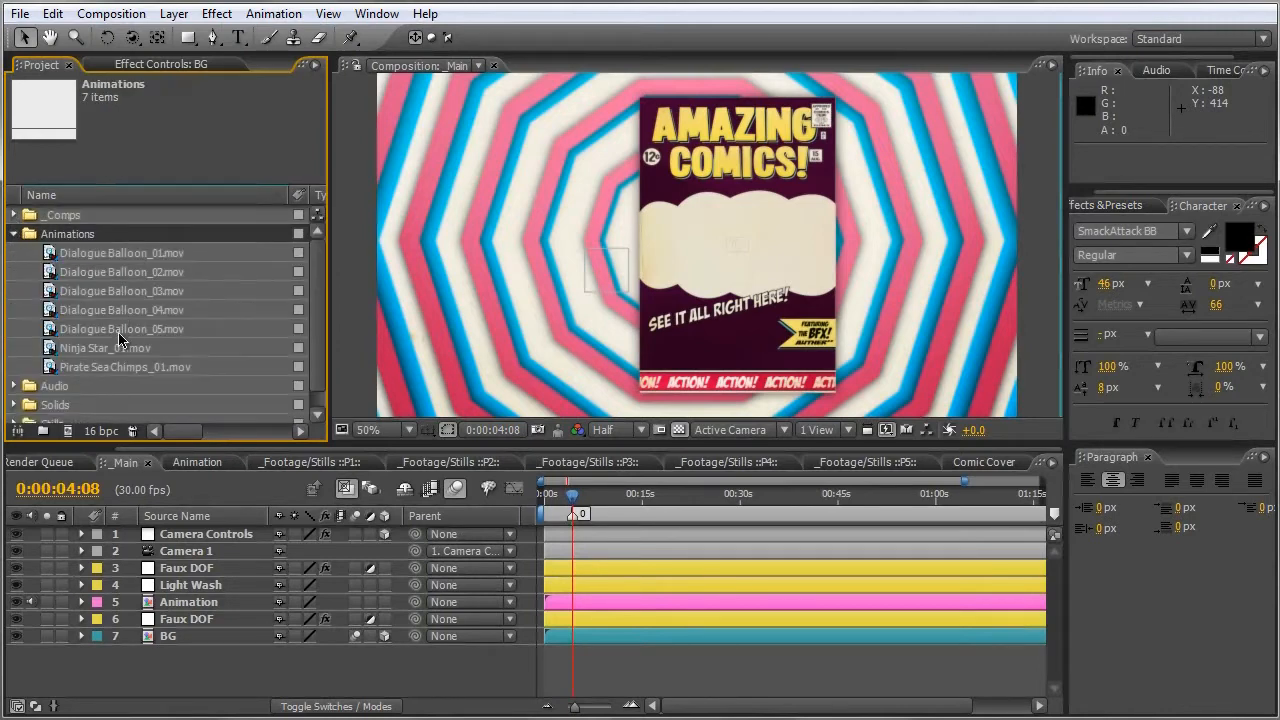
pyautogui.click(14, 234)
pyautogui.click(15, 254)
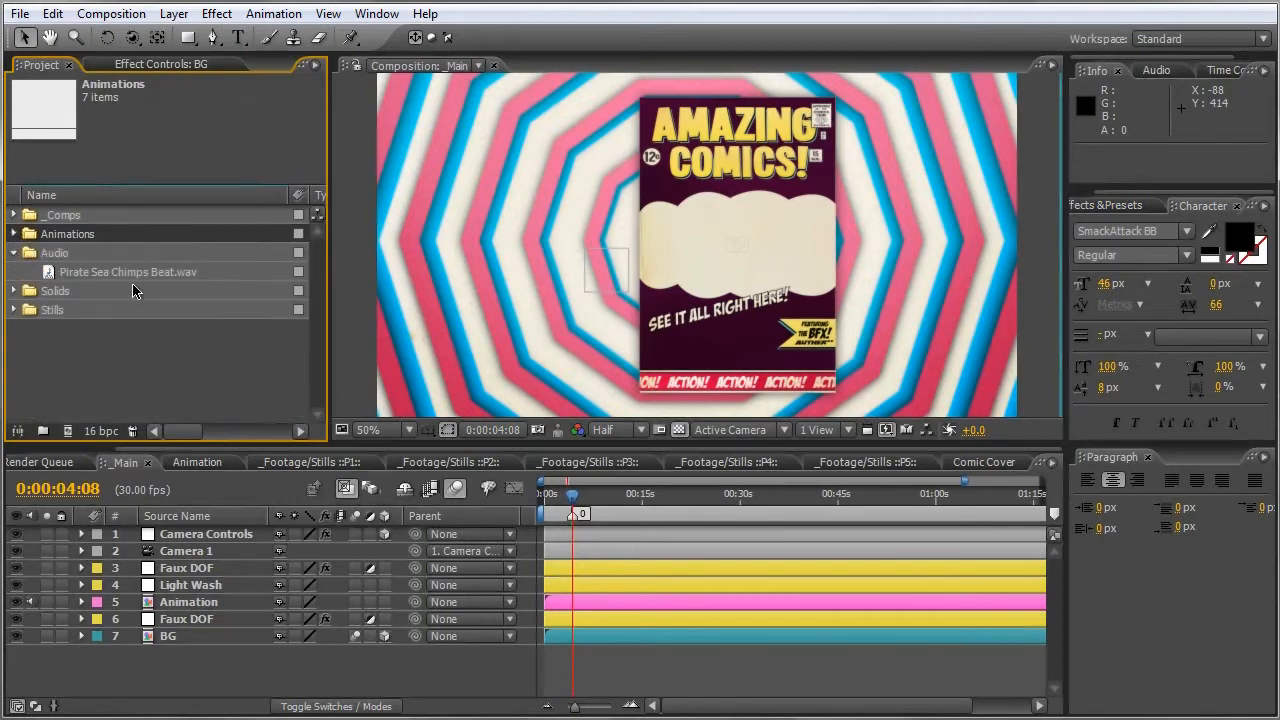
pyautogui.click(16, 255)
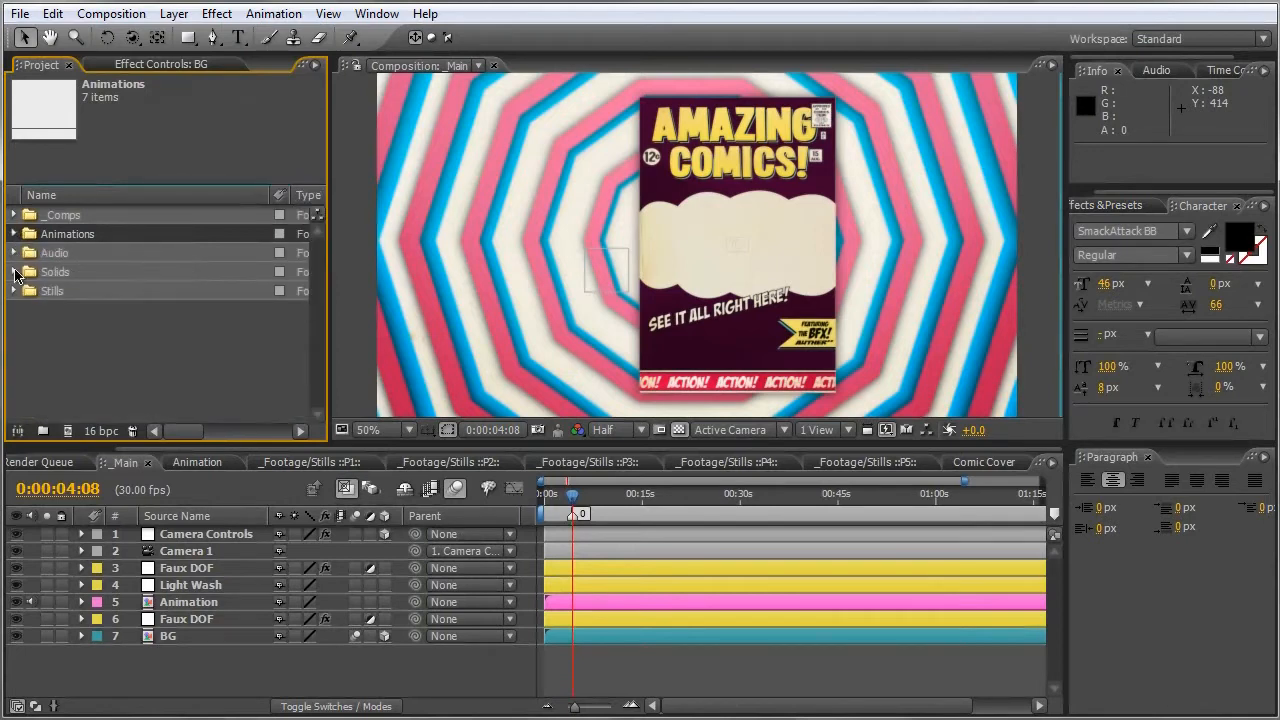
# Examine the contents of the Solids and Stills folders, collapse both and clear the project item selection.
pyautogui.click(14, 273)
pyautogui.click(14, 215)
pyautogui.click(14, 272)
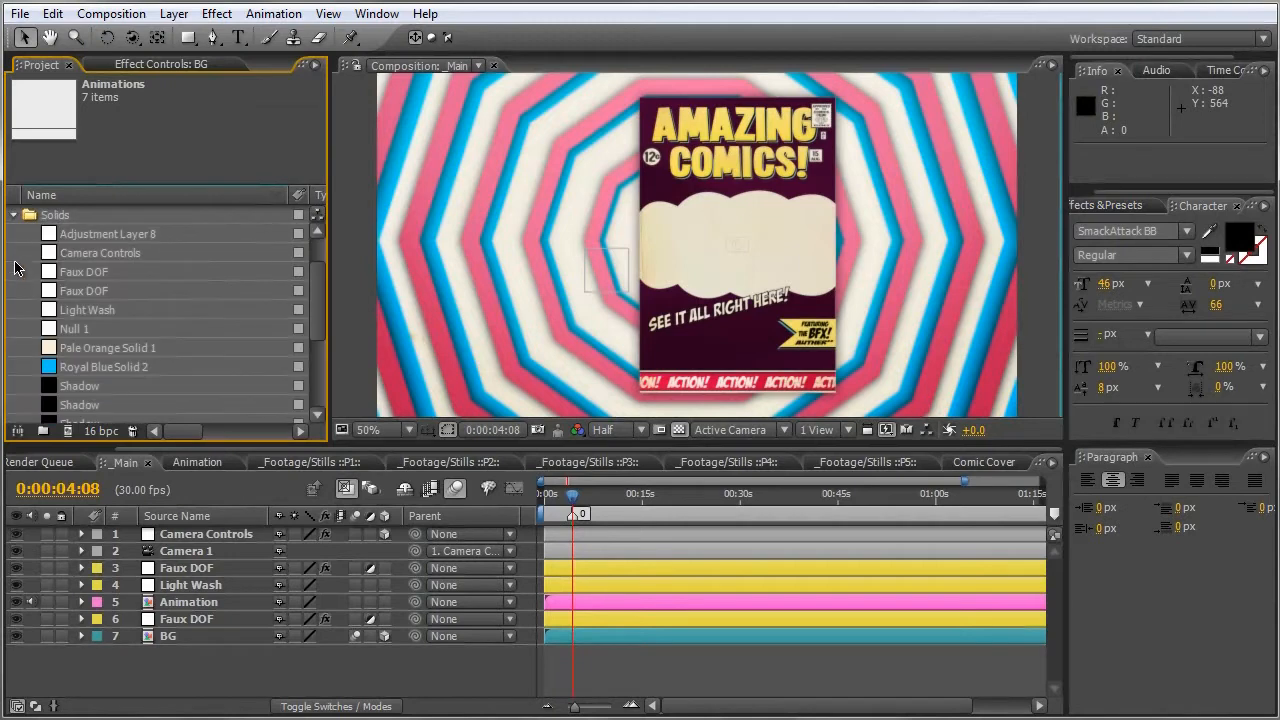
pyautogui.click(14, 216)
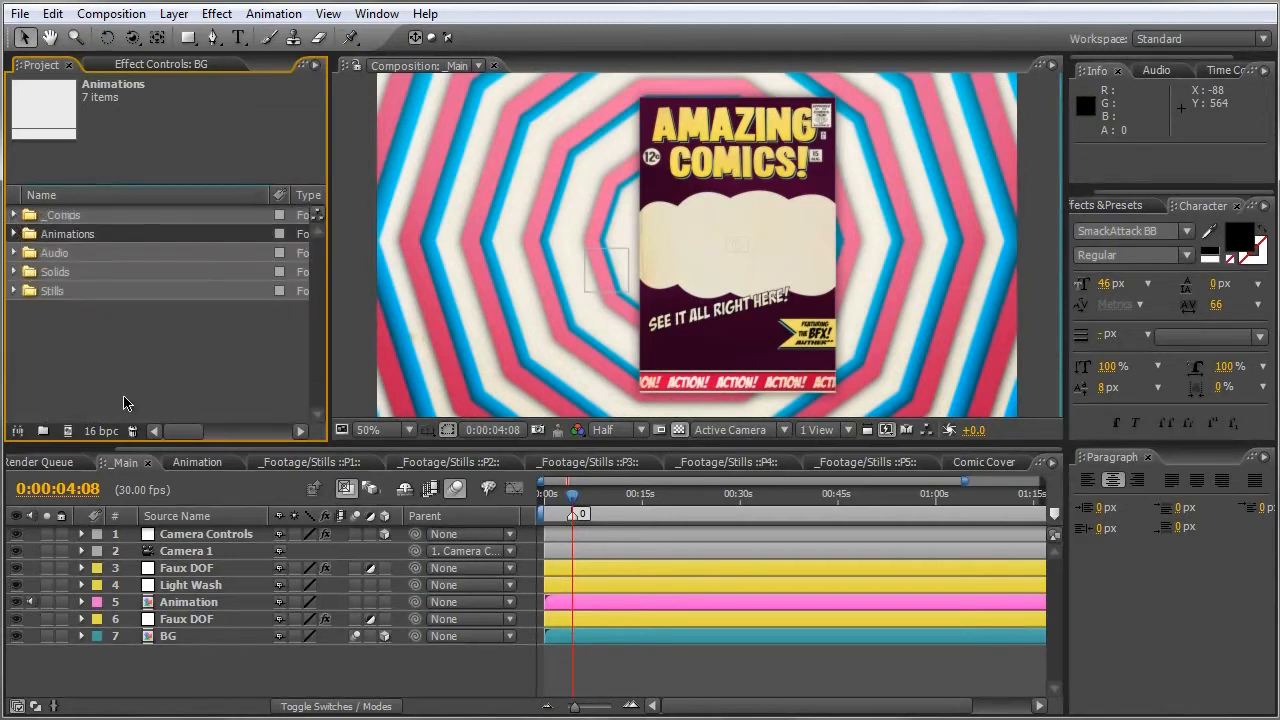
pyautogui.click(14, 291)
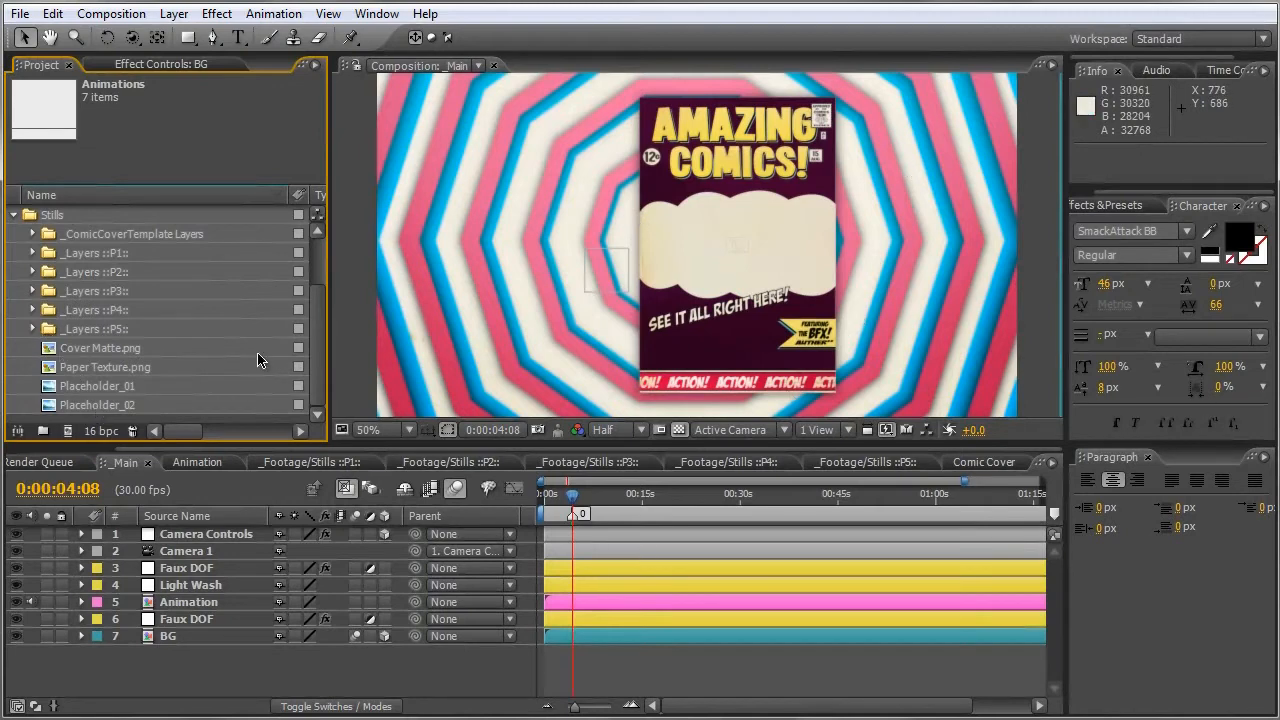
pyautogui.click(12, 215)
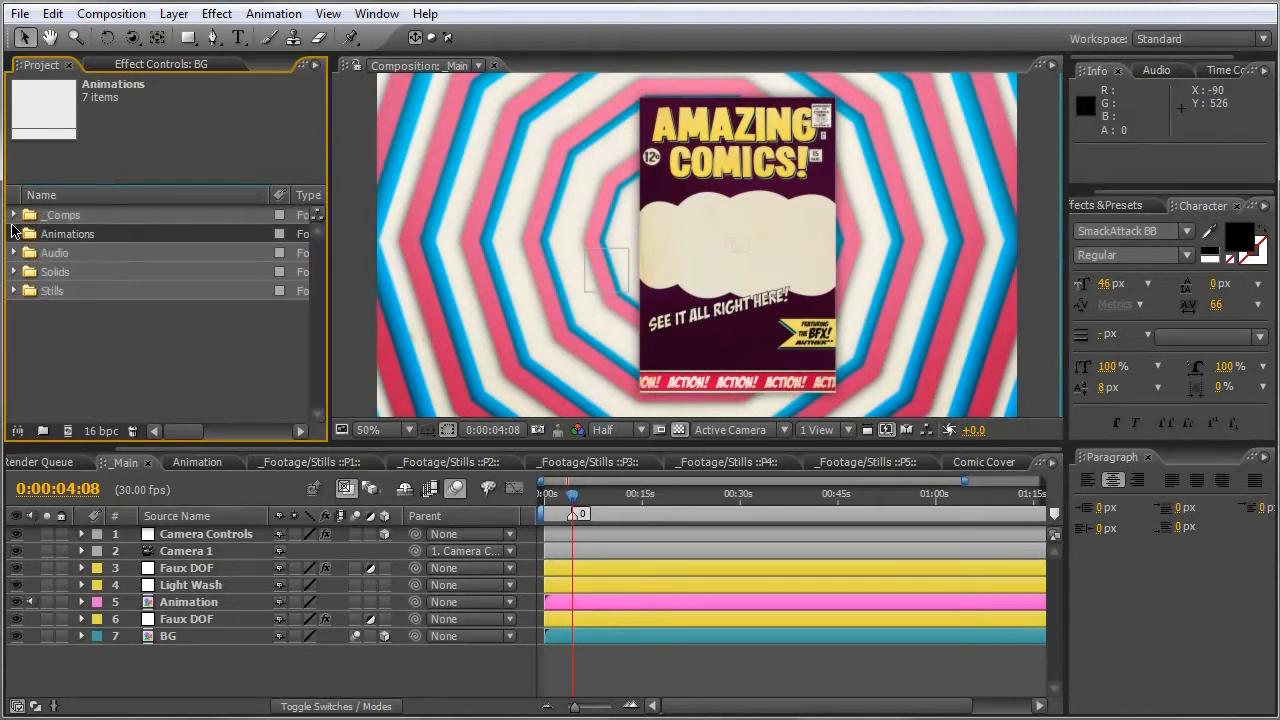
pyautogui.click(99, 343)
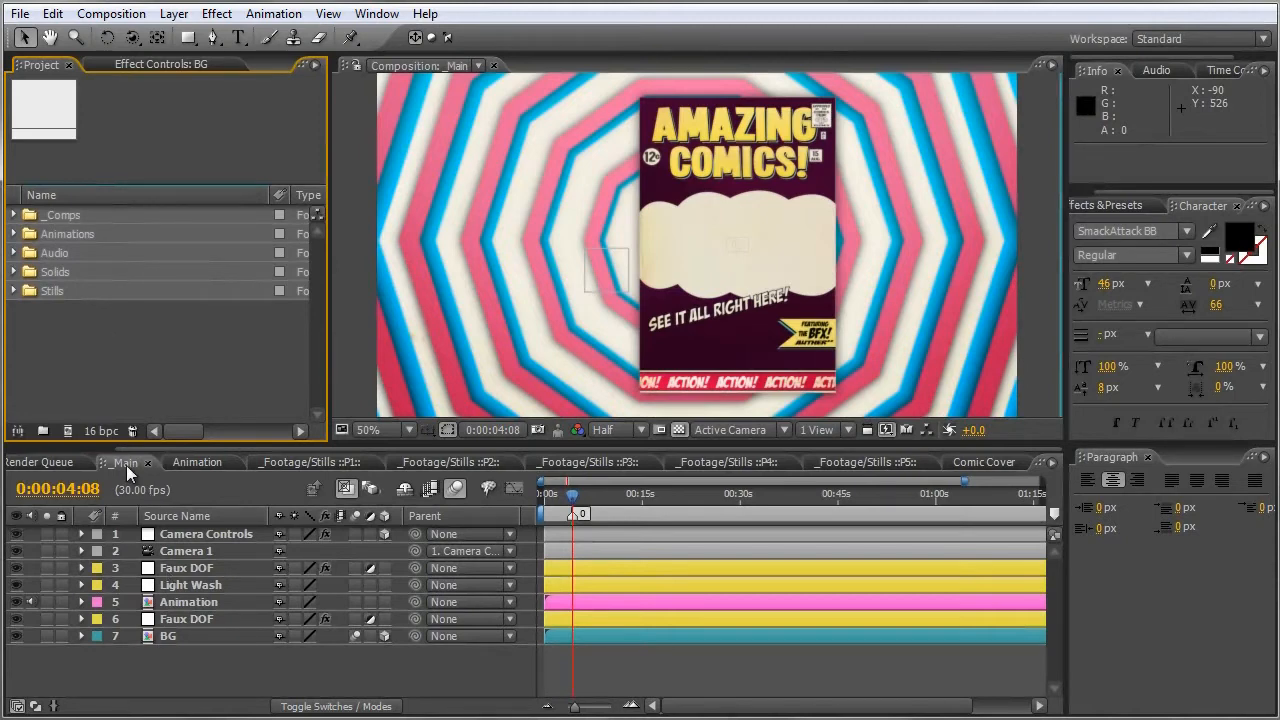
# Open the Animation composition and examine its layer stack down to Page_05.
pyautogui.click(191, 465)
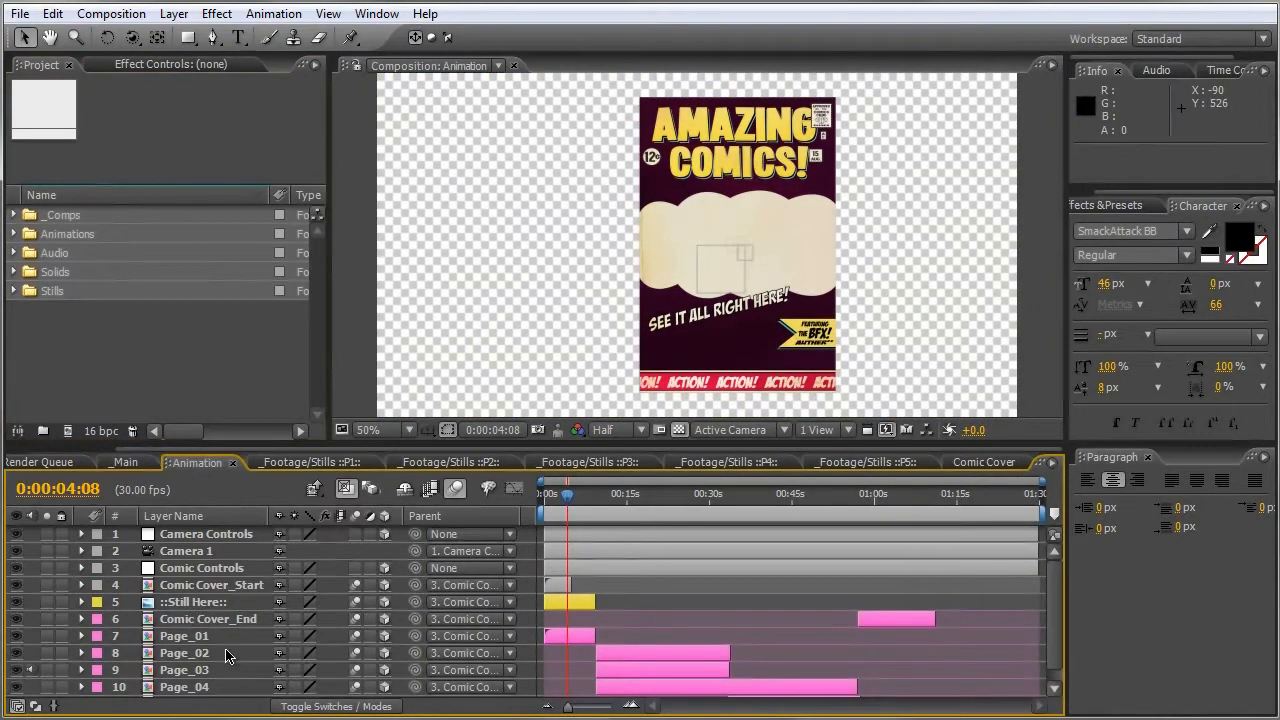
pyautogui.press('h')
pyautogui.scroll(-1, 210, 670)
pyautogui.press('v')
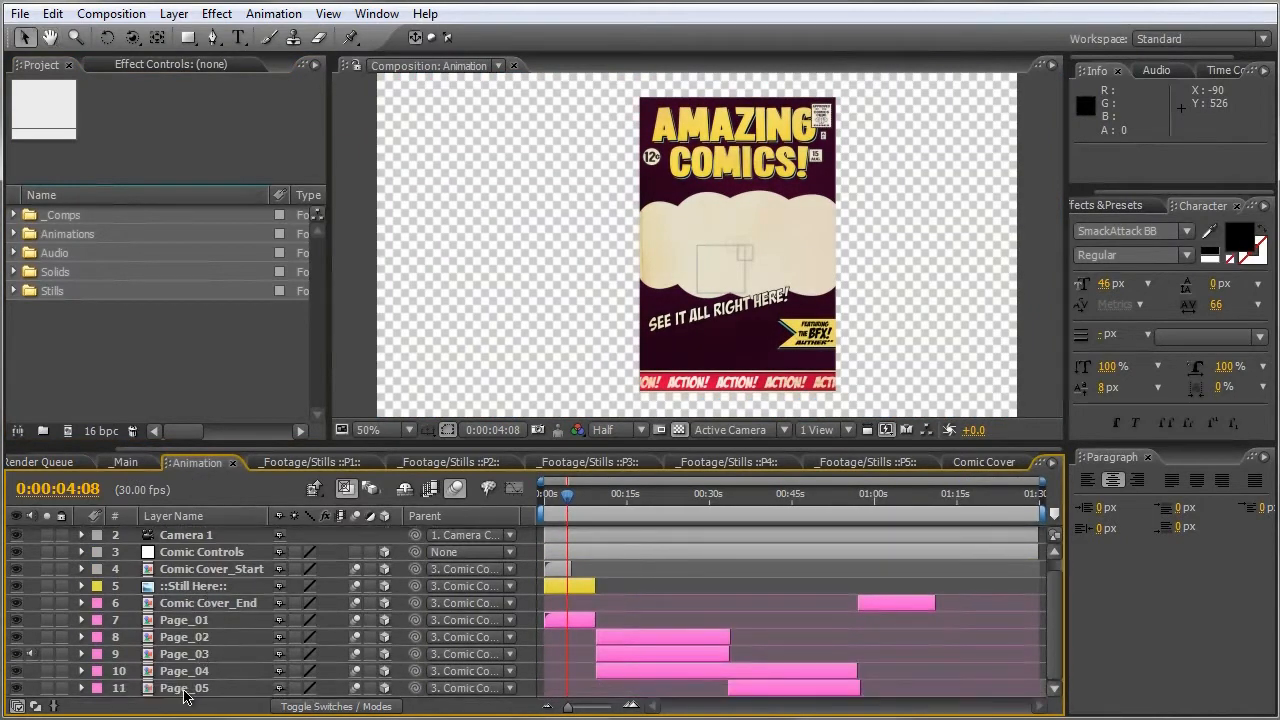
pyautogui.scroll(1, 203, 625)
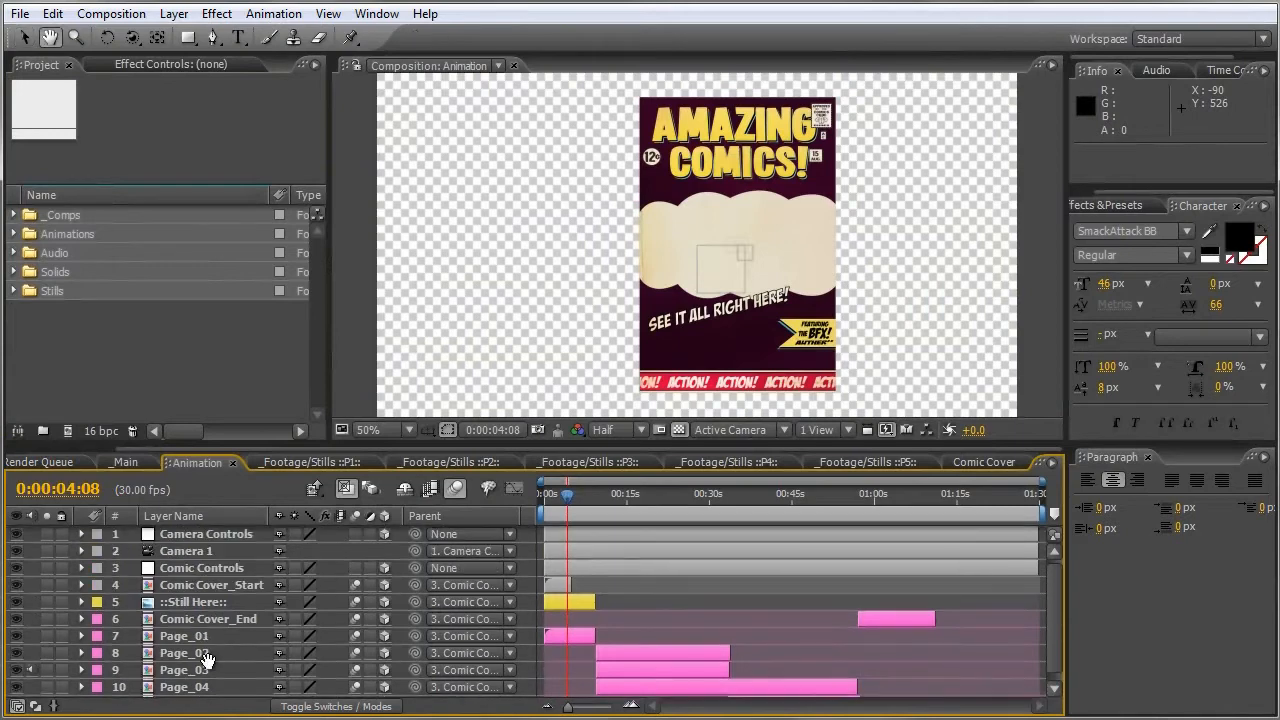
# Select the ::Still Here:: layer and move the current time to 0:00:05:03 to view the opening cover.
pyautogui.click(199, 603)
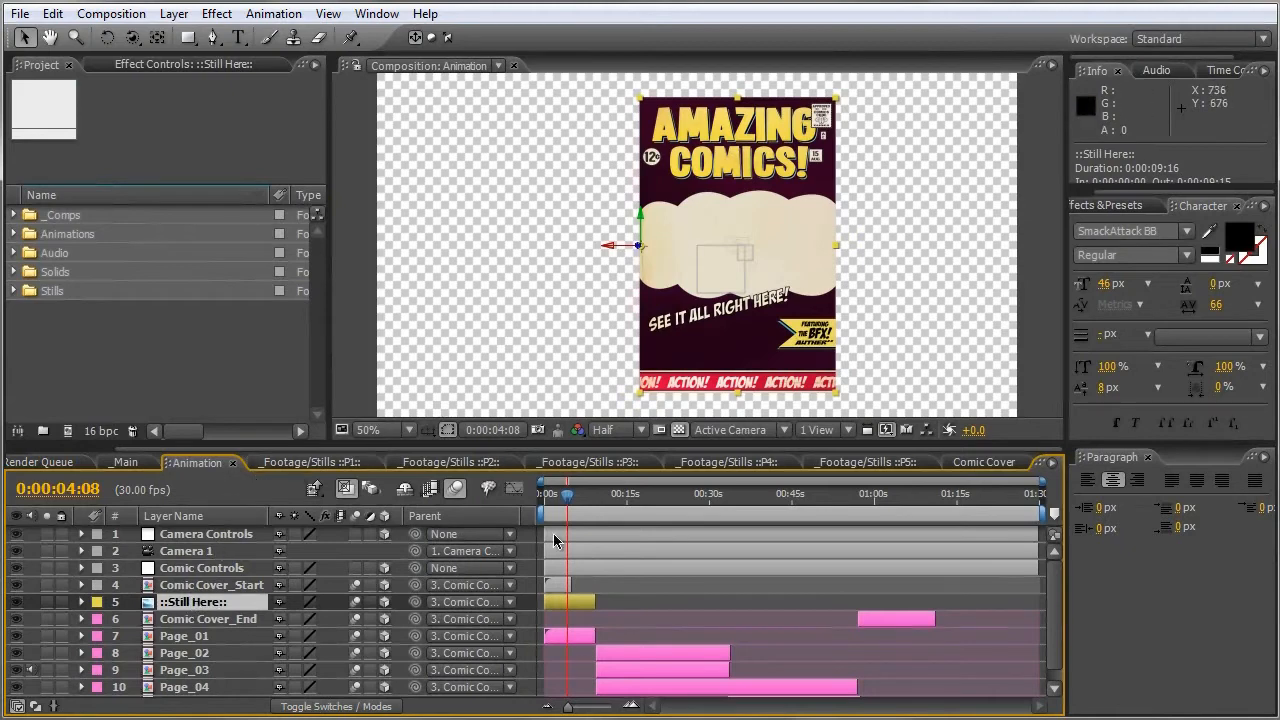
pyautogui.moveTo(567, 494); pyautogui.dragTo(573, 500)
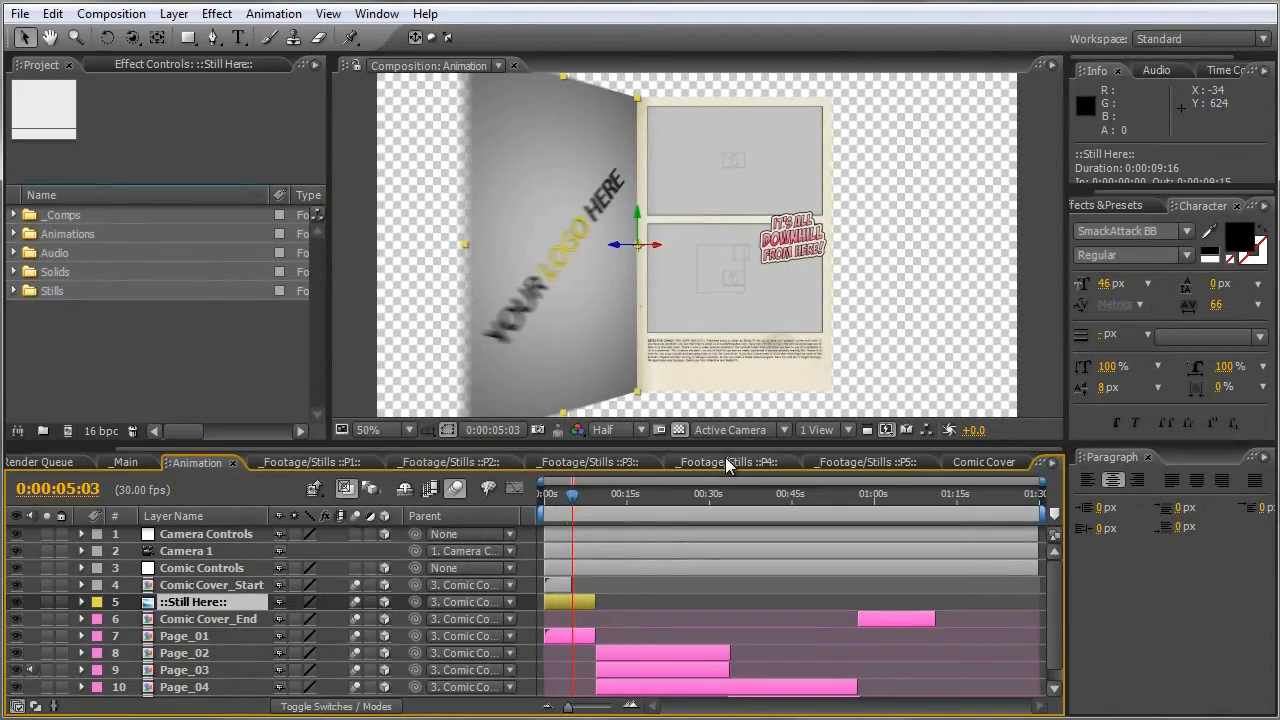
# Open the Comic Cover composition, enlarge its viewer area and frame the cover's title at 25% magnification.
pyautogui.click(985, 463)
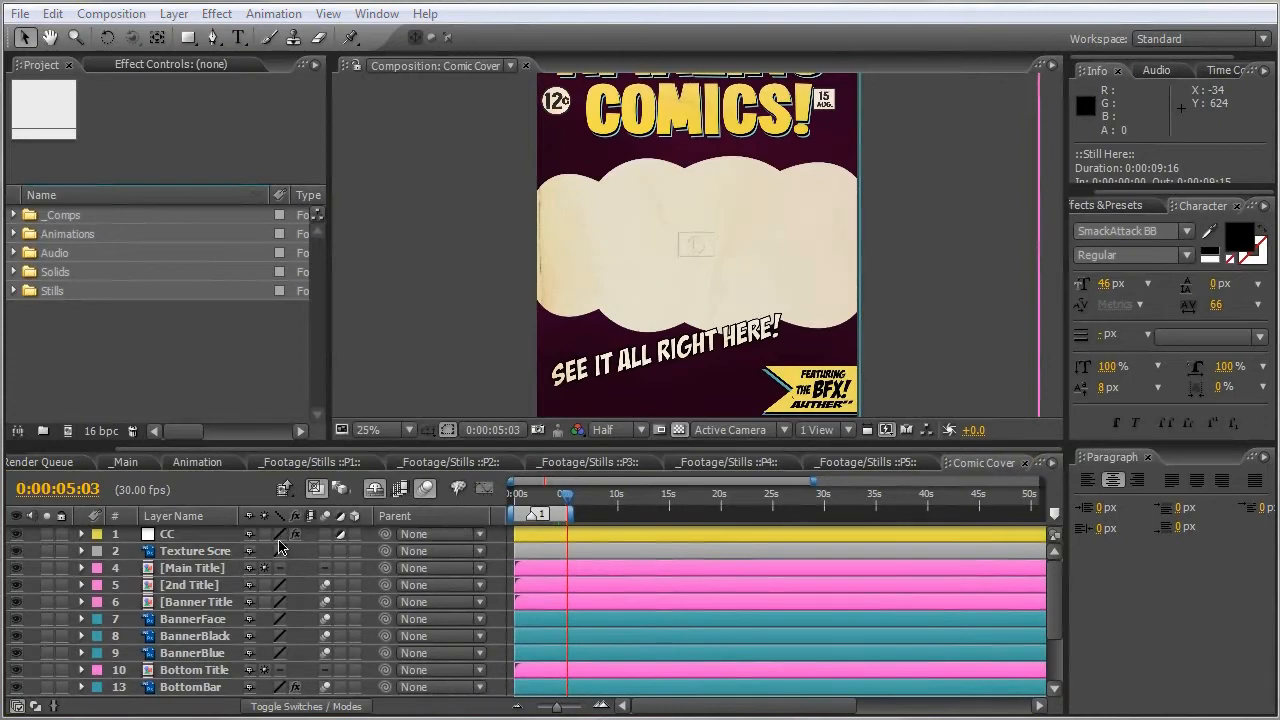
pyautogui.click(898, 294)
pyautogui.press(',')
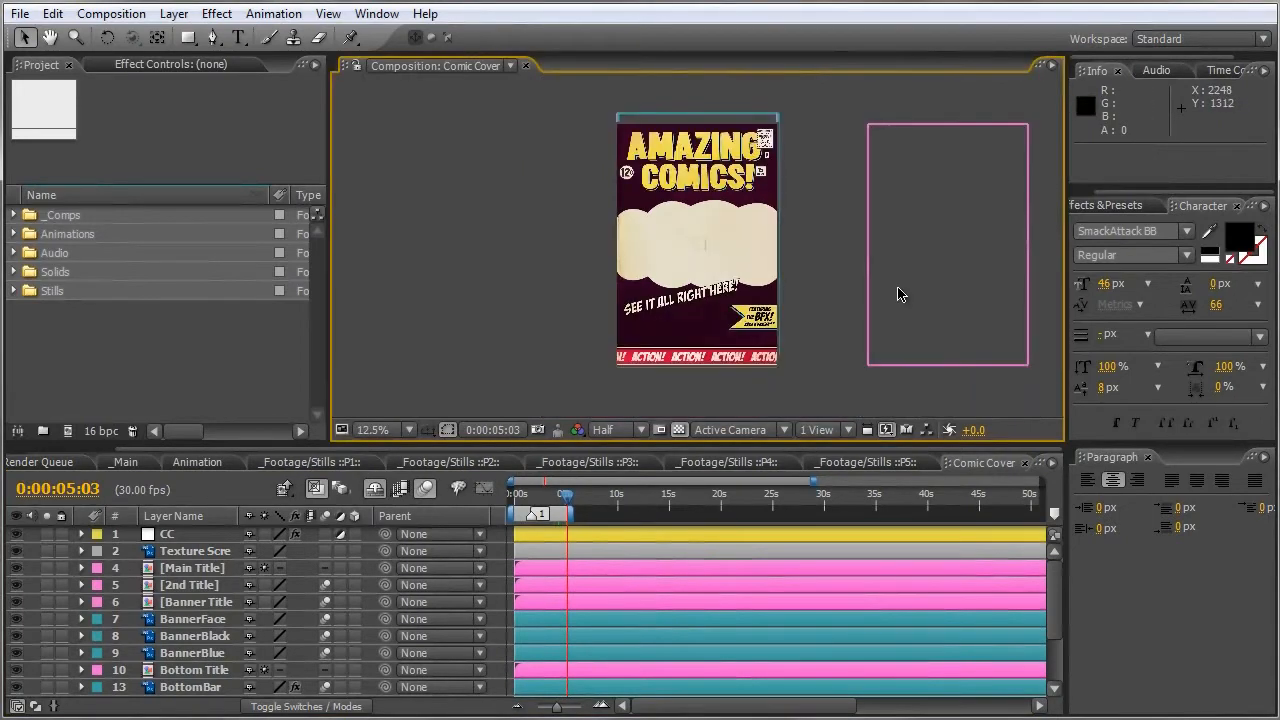
pyautogui.moveTo(703, 442); pyautogui.dragTo(702, 484)
pyautogui.press('.')
pyautogui.press('h')
pyautogui.moveTo(663, 311); pyautogui.dragTo(594, 403)
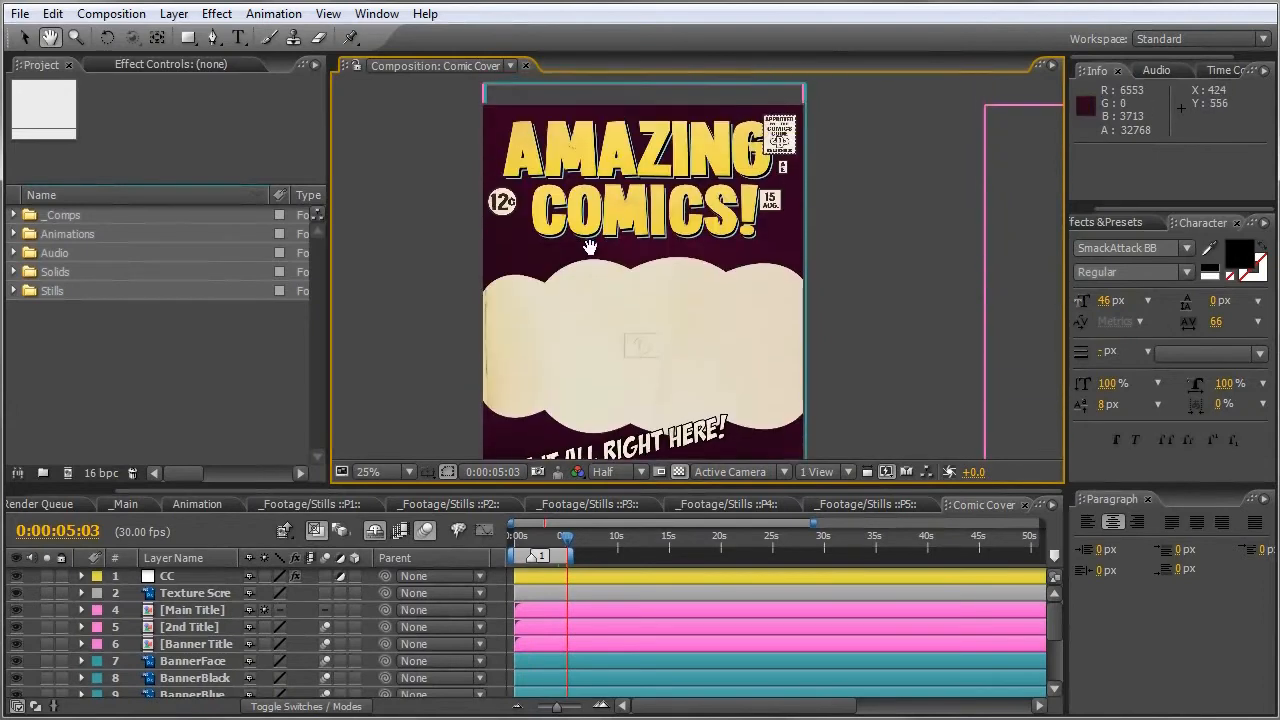
pyautogui.press('v')
# Toggle the CC and Texture Screen layers off and back on to examine each one's effect on the cover.
pyautogui.click(170, 577)
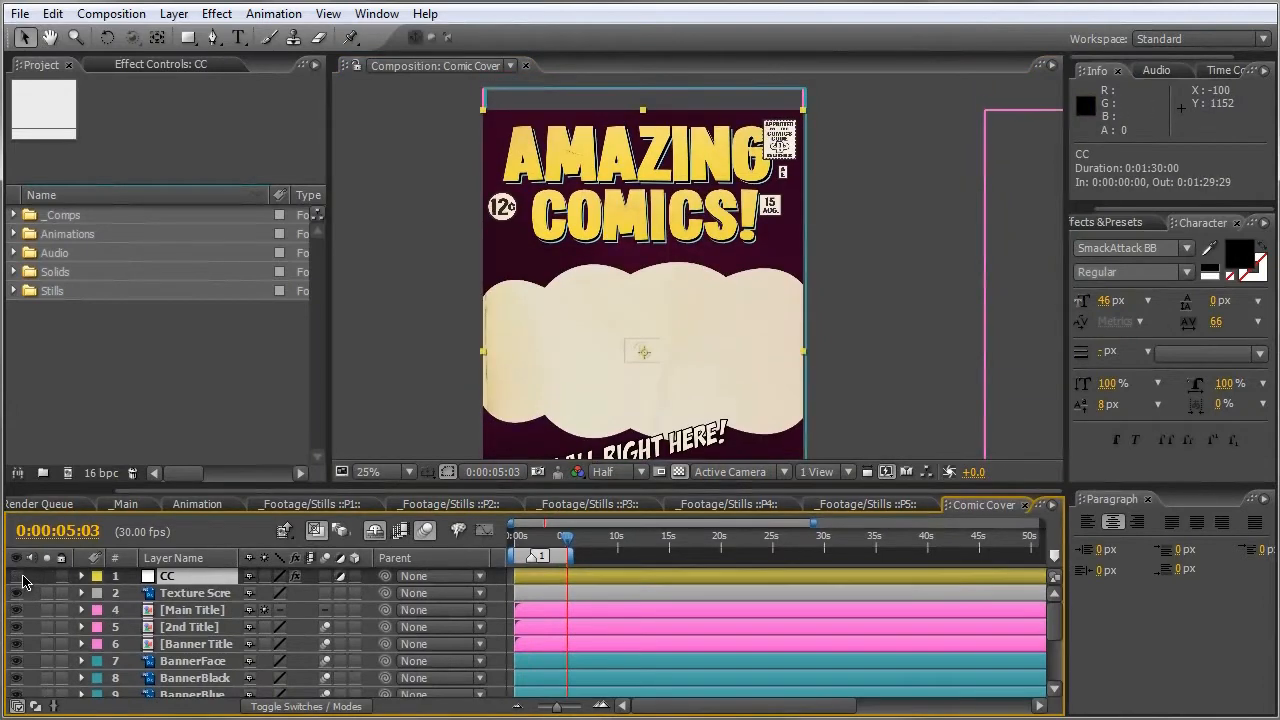
pyautogui.click(17, 577)
pyautogui.click(17, 577)
pyautogui.click(200, 593)
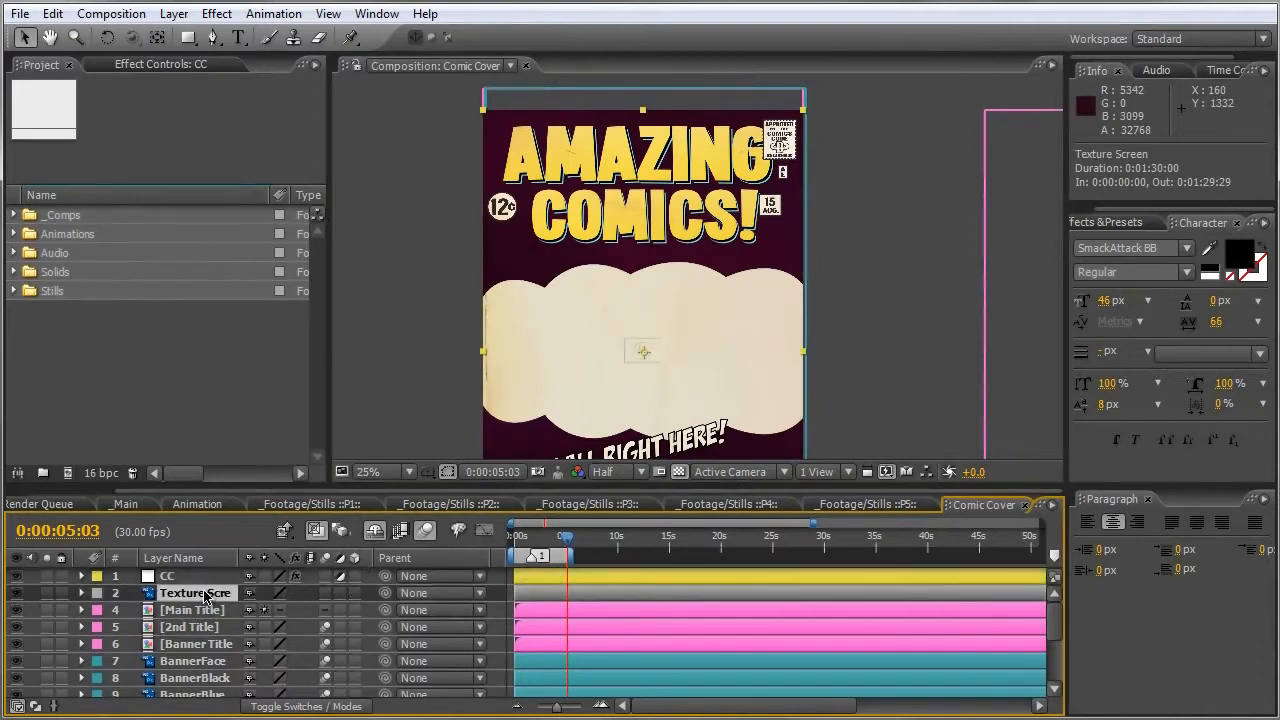
pyautogui.click(15, 596)
pyautogui.click(15, 596)
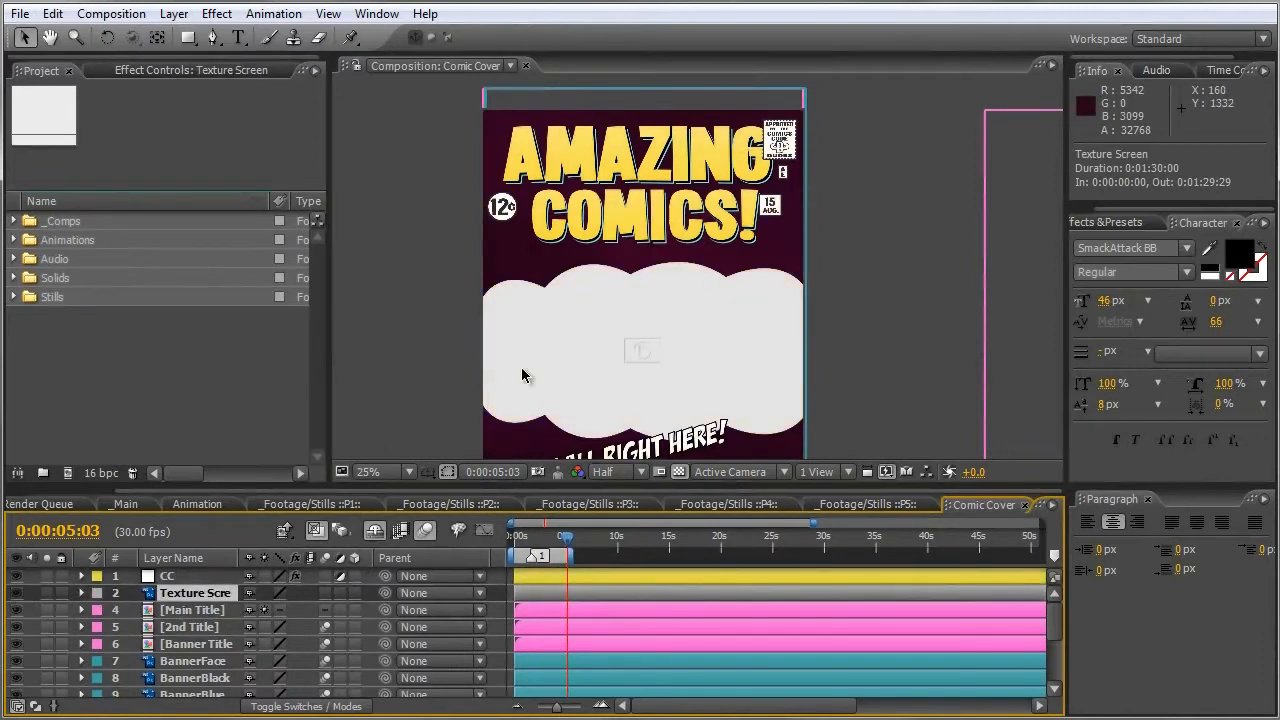
# Select the Main Title layer and toggle its visibility off and back on to identify its part of the cover.
pyautogui.press('space')
pyautogui.moveTo(581, 364); pyautogui.dragTo(585, 254)
pyautogui.click(200, 610)
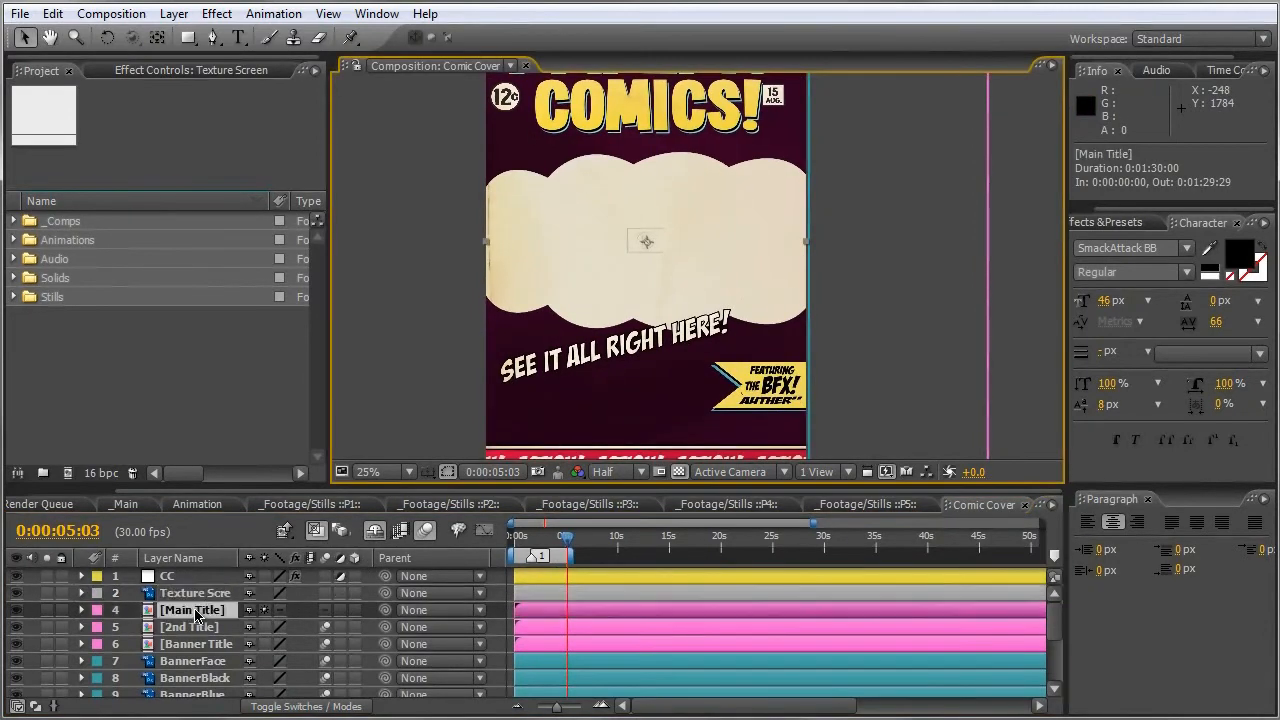
pyautogui.click(16, 610)
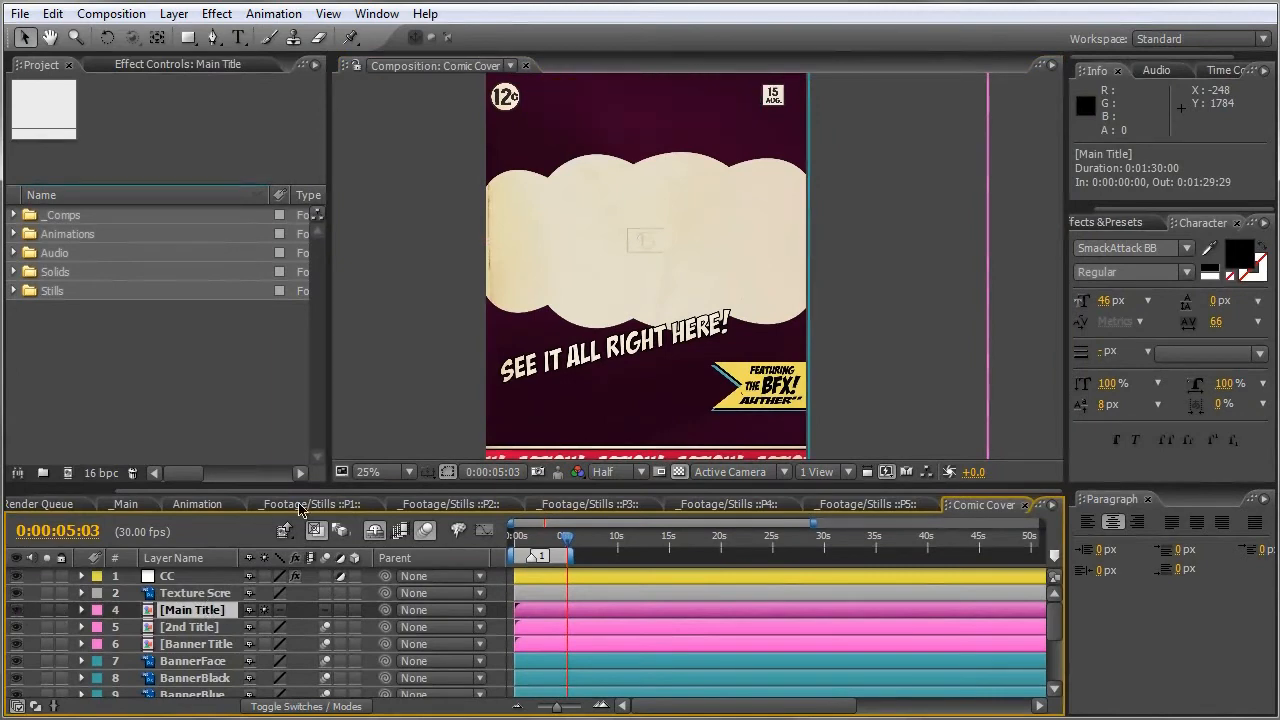
pyautogui.click(16, 610)
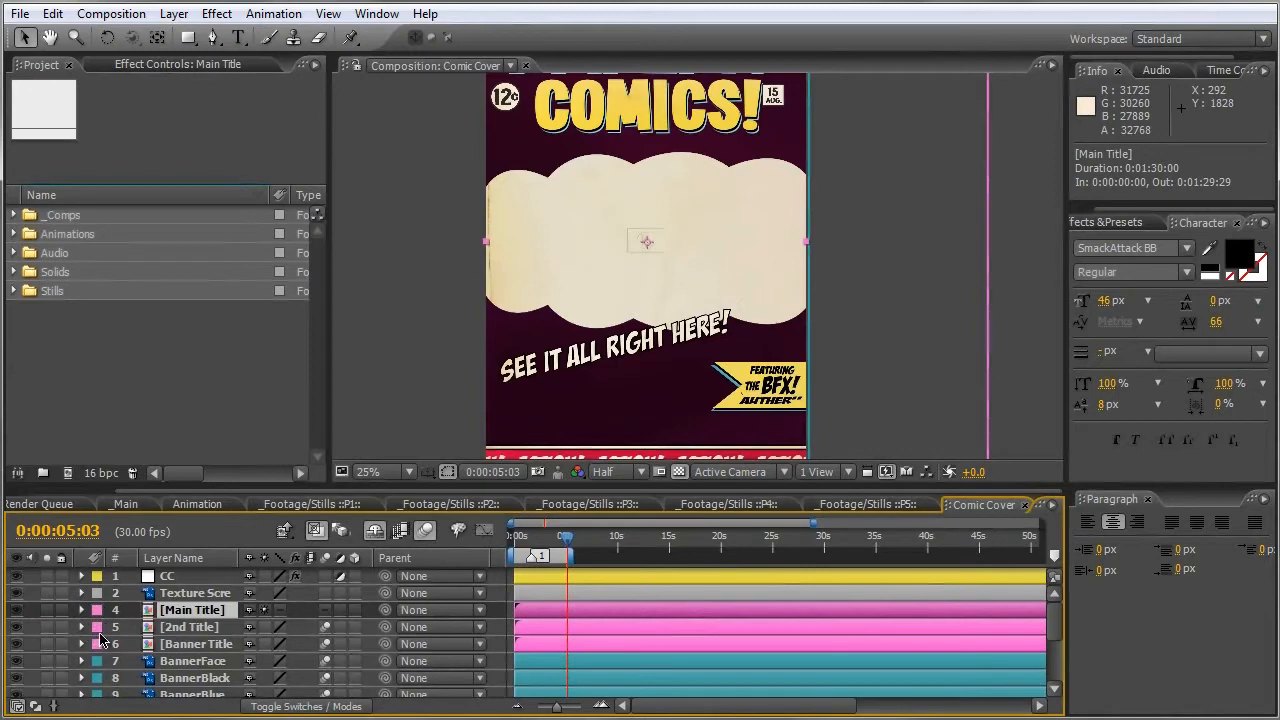
# Open the Main Title composition and move the current time to 0:00:02:00.
pyautogui.doubleClick(148, 612)
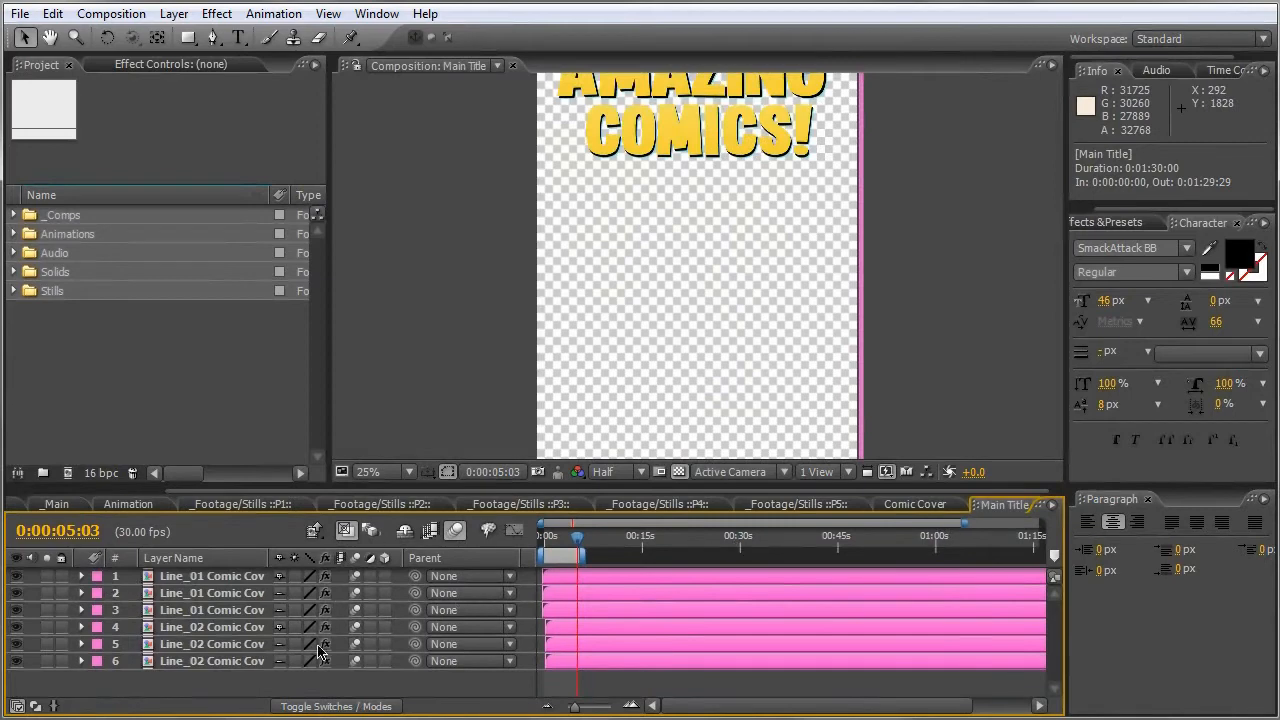
pyautogui.moveTo(636, 206); pyautogui.dragTo(634, 256)
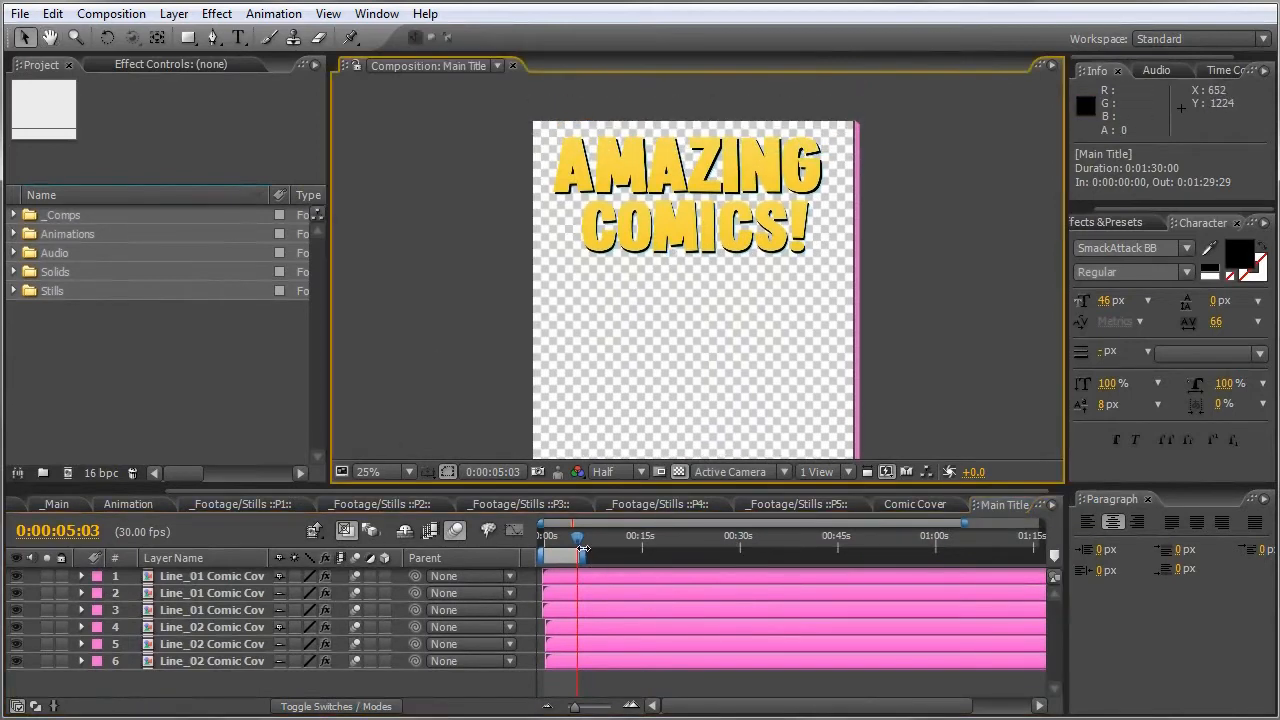
pyautogui.moveTo(583, 549); pyautogui.dragTo(556, 549)
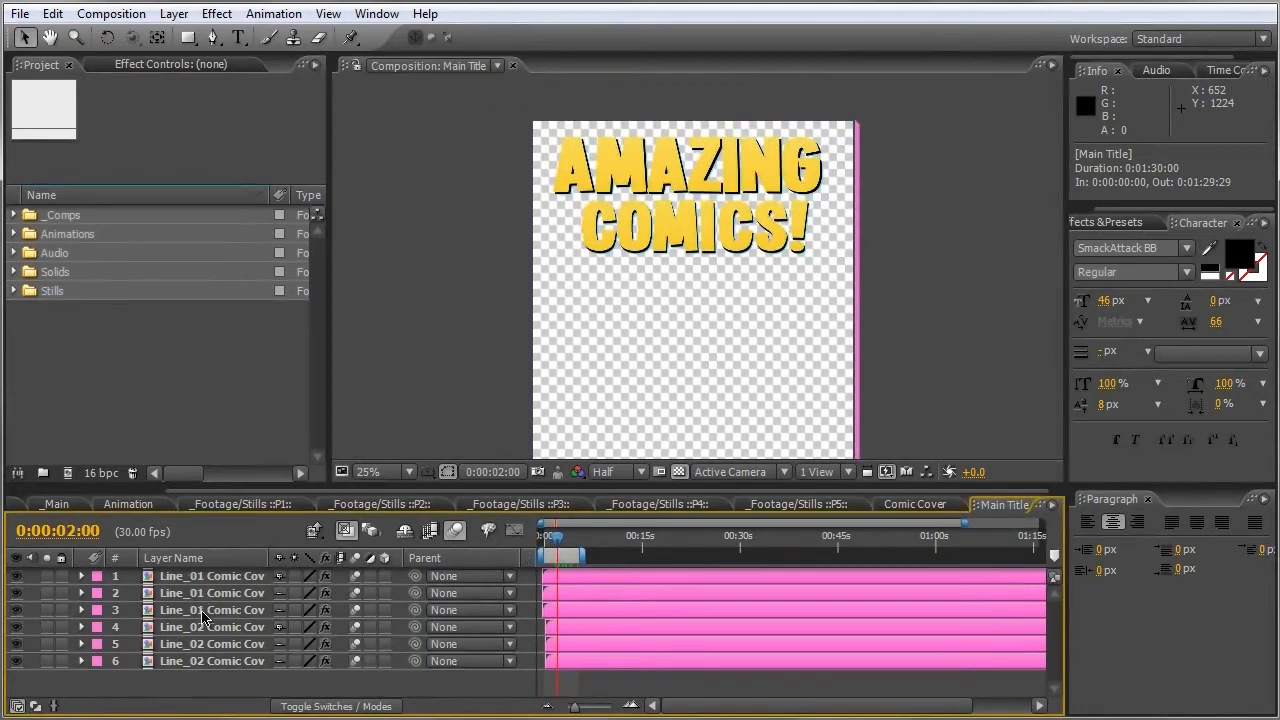
# In the composition of the first Line_01 Comic Cover layer, replace AMAZING with HOLA and shift the word 204 px to the right.
pyautogui.doubleClick(149, 580)
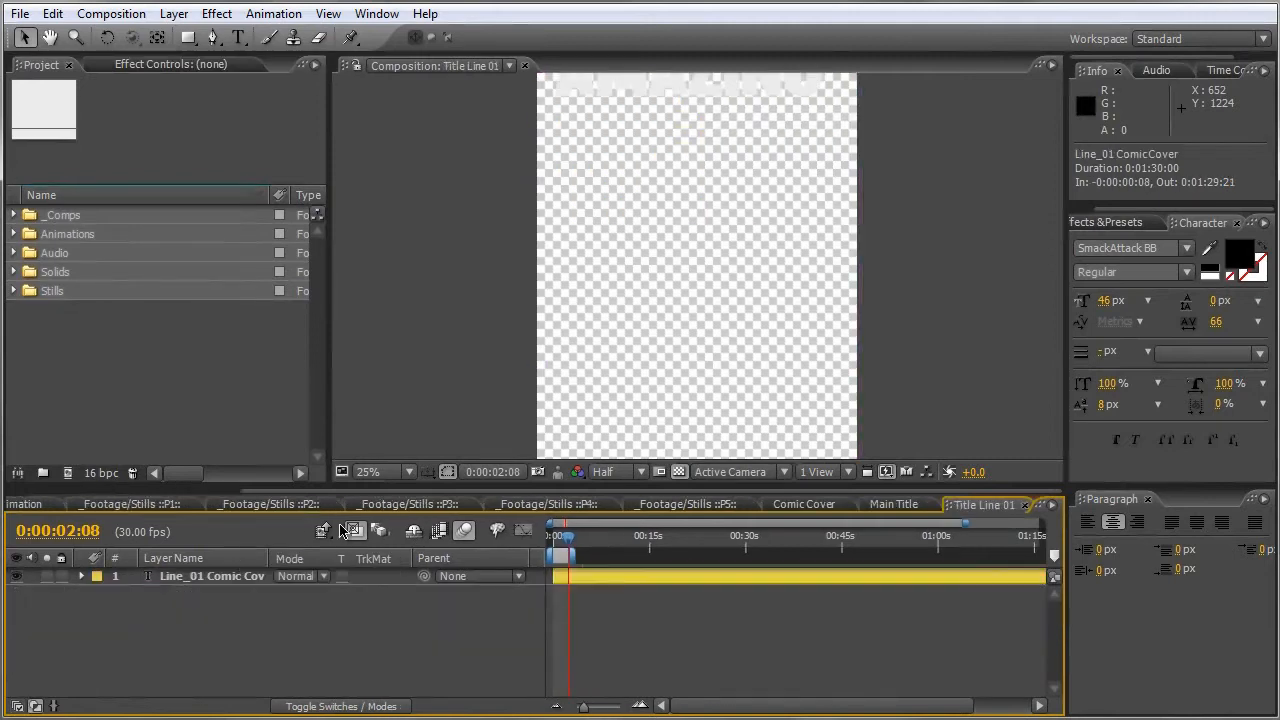
pyautogui.click(669, 271)
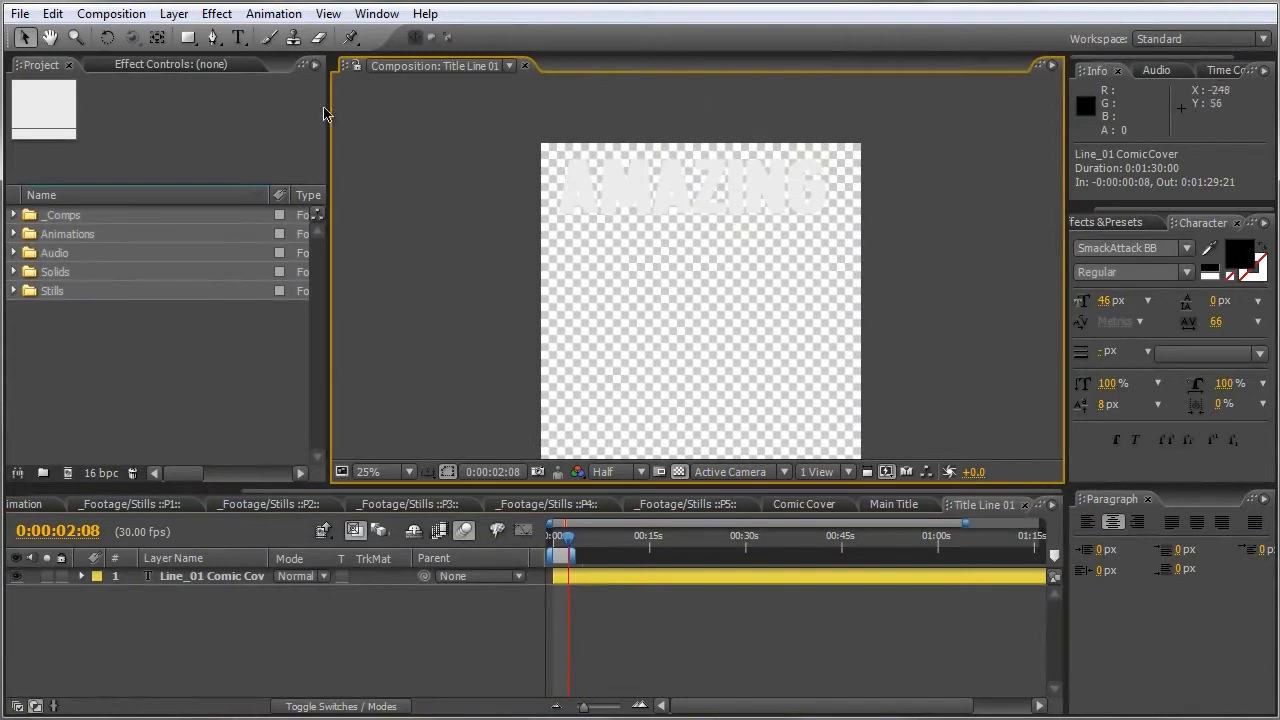
pyautogui.click(239, 37)
pyautogui.moveTo(842, 192); pyautogui.dragTo(494, 205)
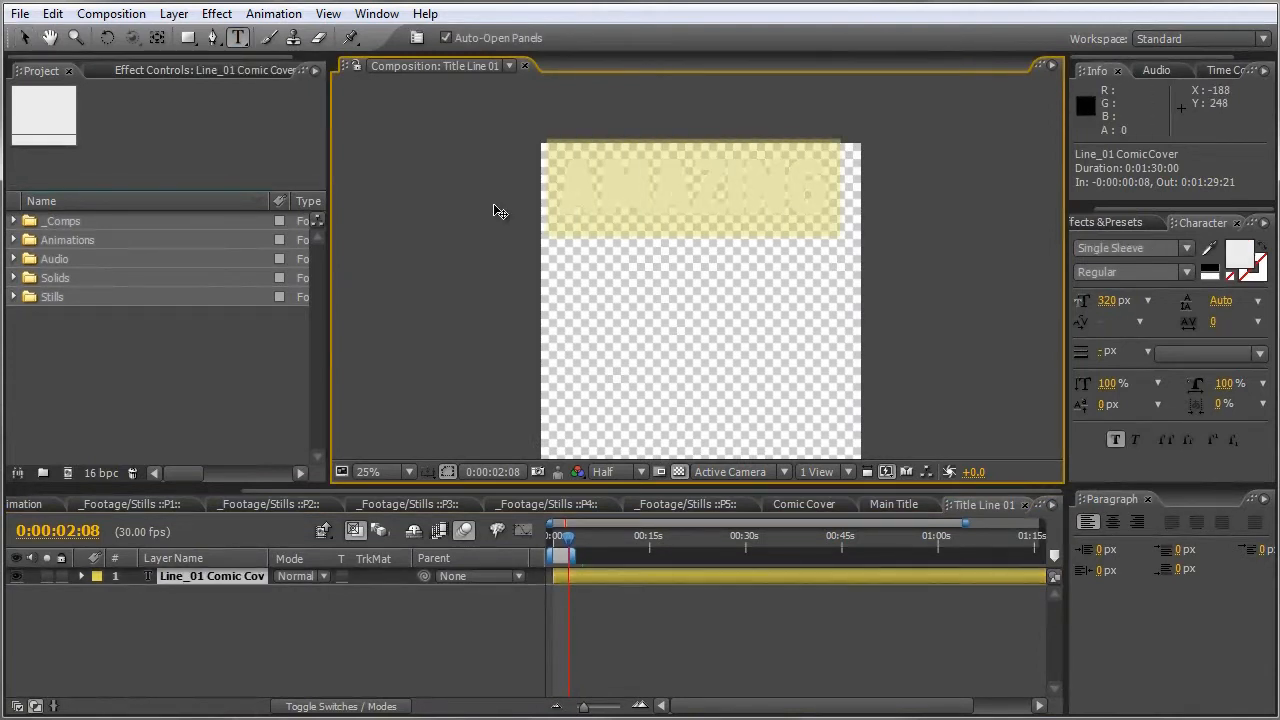
pyautogui.write('HOLA')
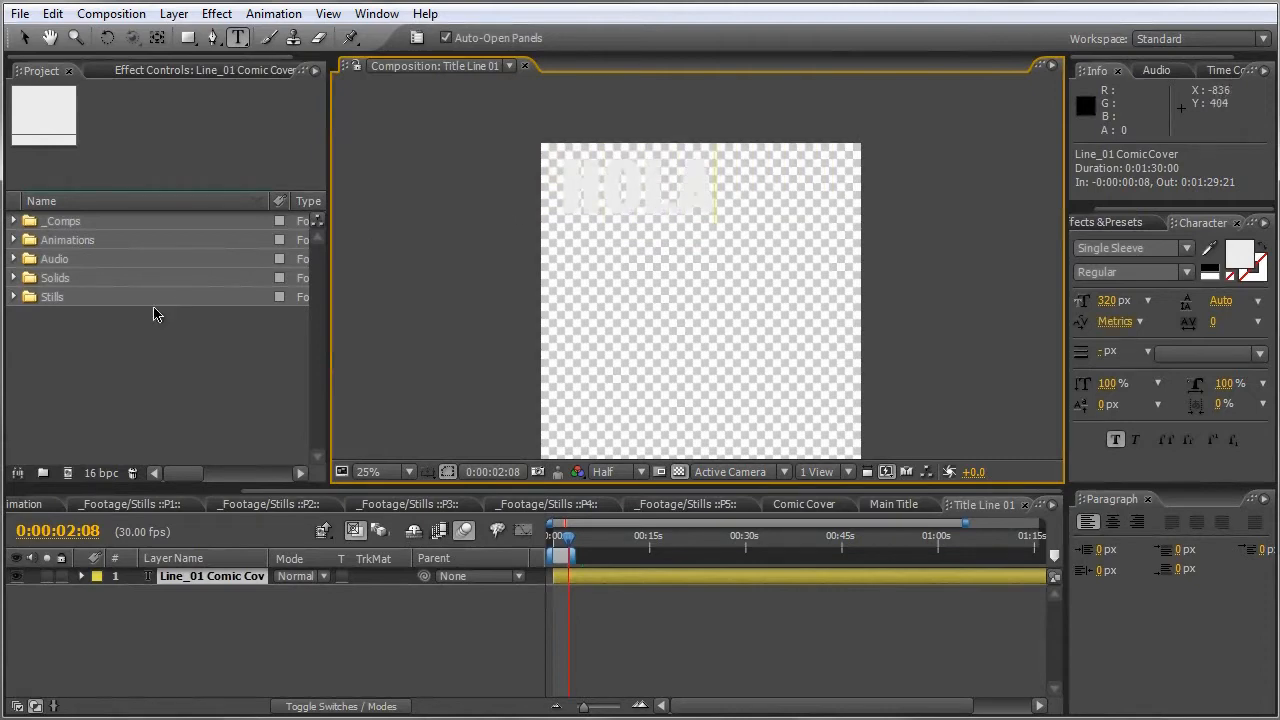
pyautogui.click(24, 37)
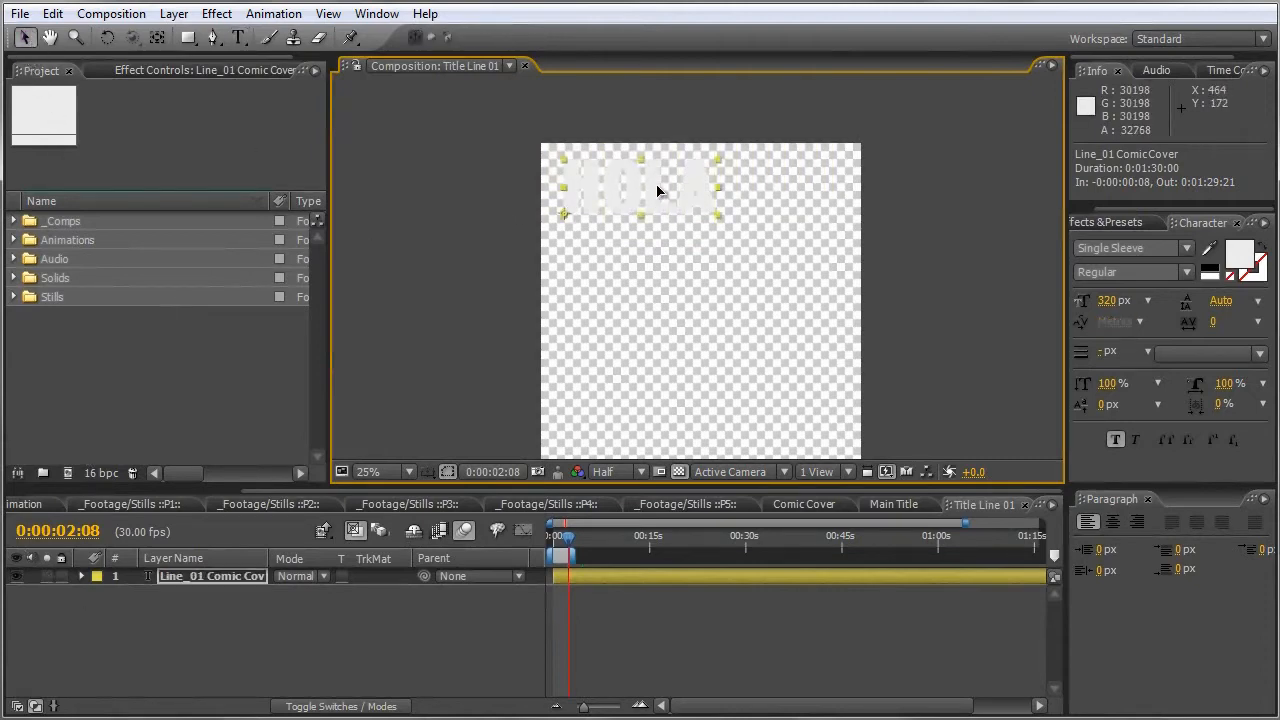
pyautogui.moveTo(657, 191); pyautogui.dragTo(714, 192)
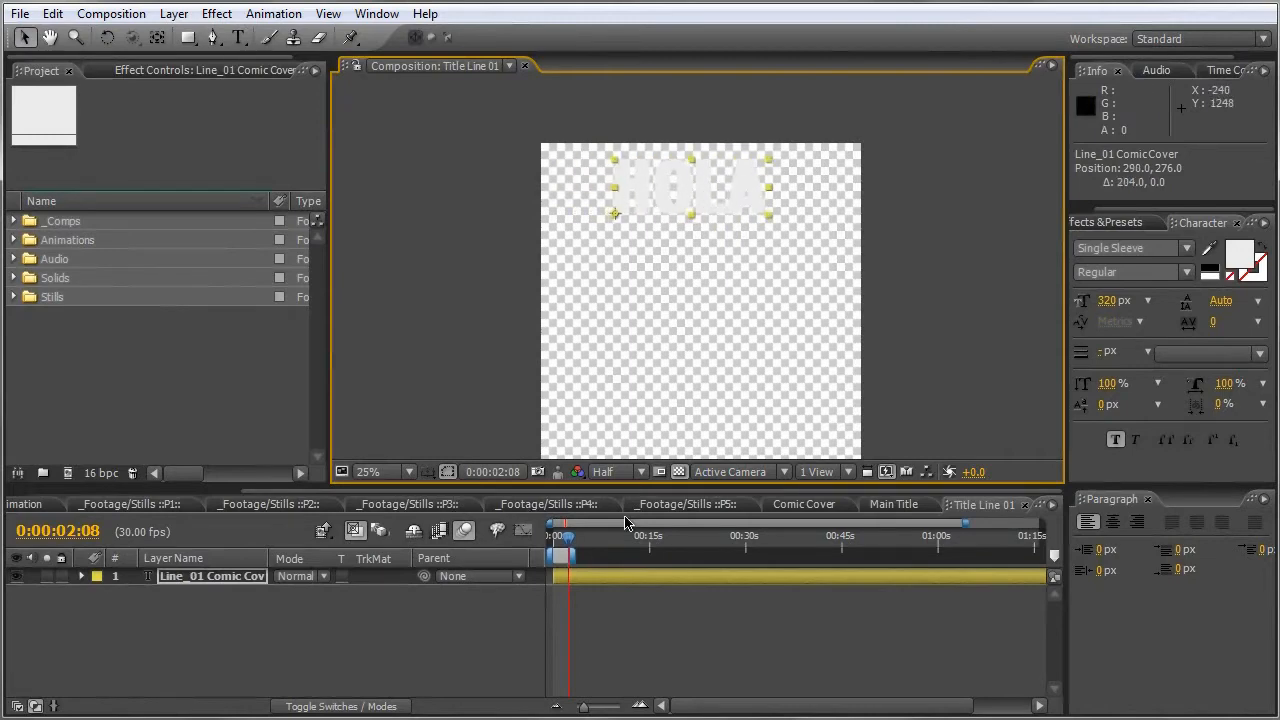
# Review the edited title in the Main Title composition at 0:00:01:25, and return to the Comic Cover composition.
pyautogui.click(893, 503)
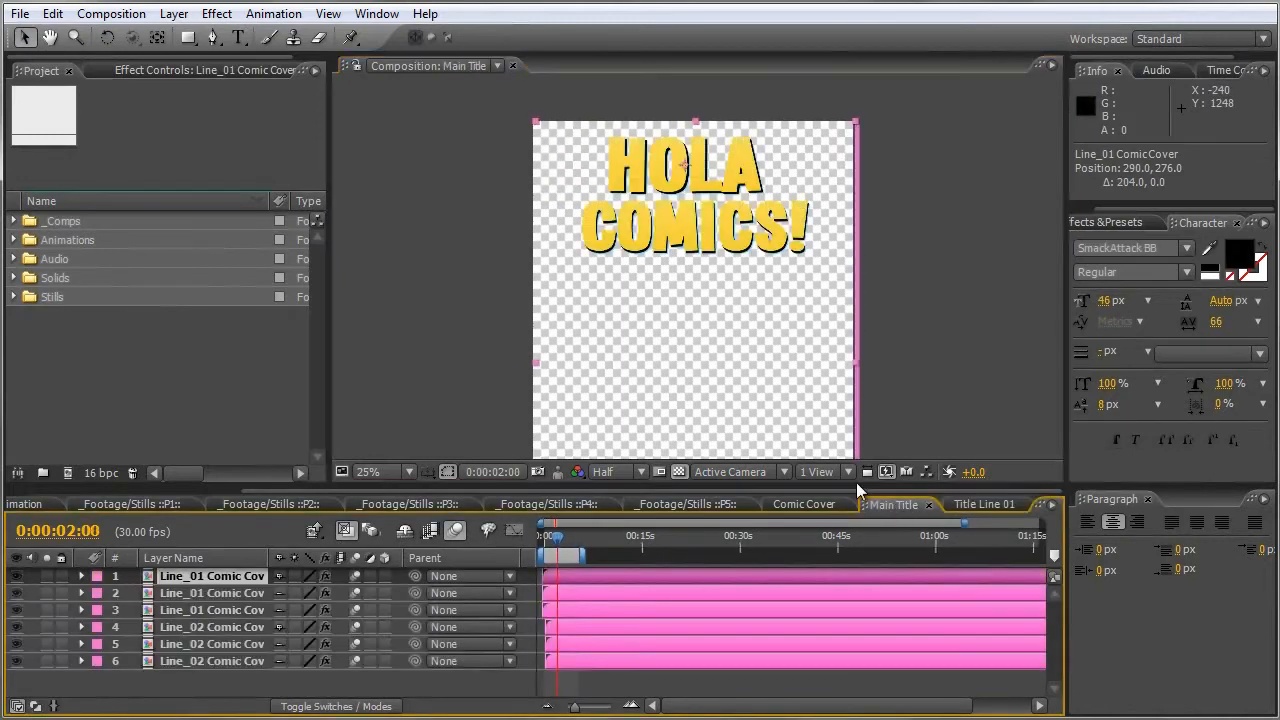
pyautogui.moveTo(557, 541); pyautogui.dragTo(555, 541)
pyautogui.click(813, 505)
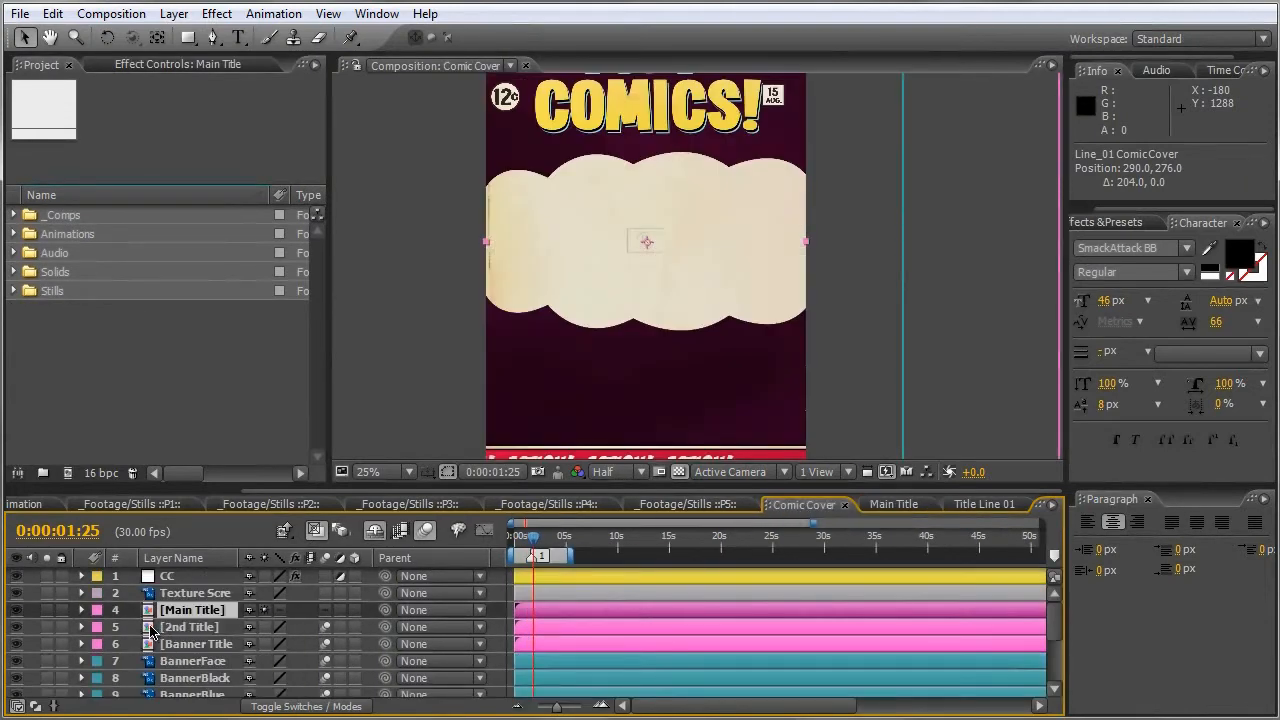
# Open the 2nd Title composition, move to 0:00:04:23 and replace its tilted text with "WRITE WHATEVER YOU WANT!".
pyautogui.doubleClick(150, 630)
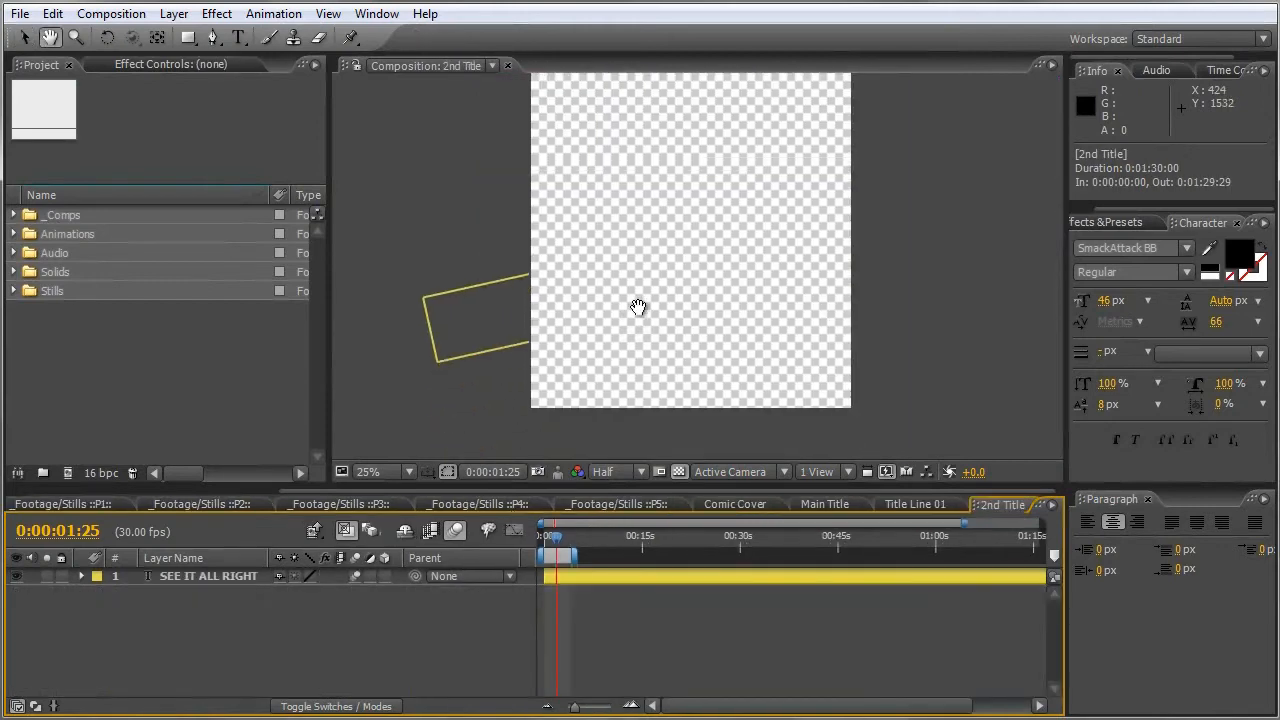
pyautogui.moveTo(556, 543); pyautogui.dragTo(576, 548)
pyautogui.click(238, 37)
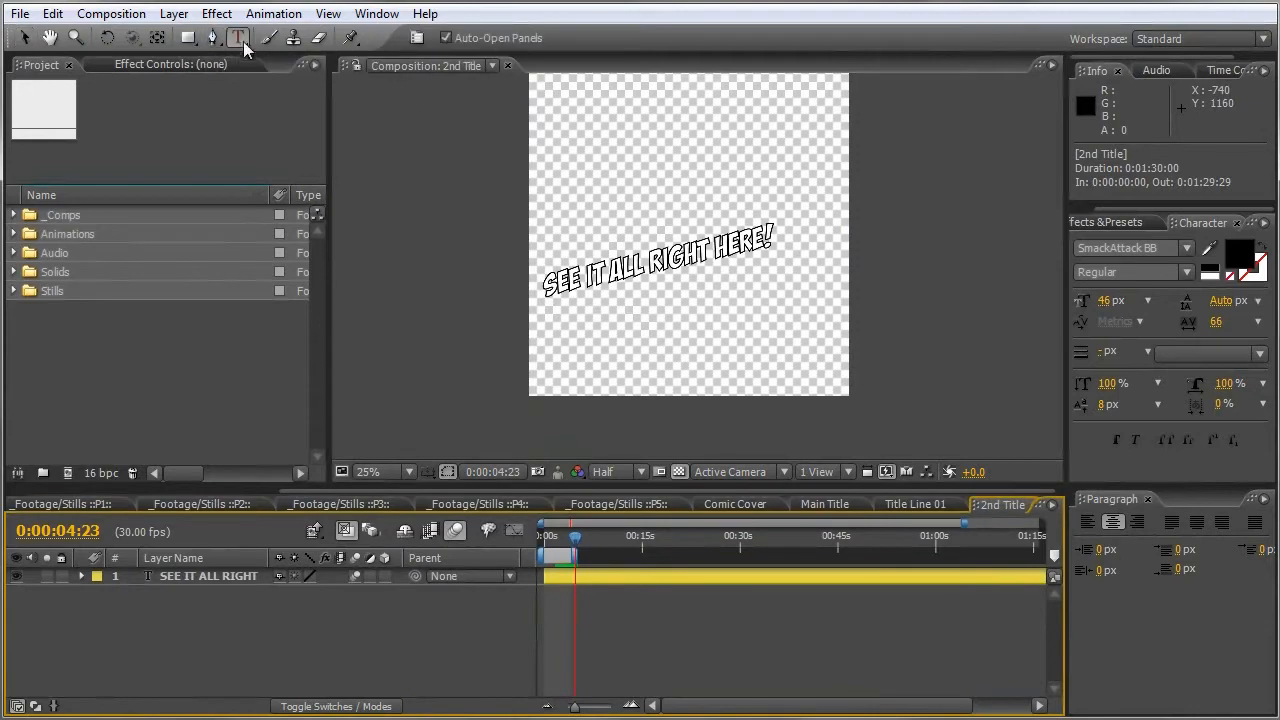
pyautogui.tripleClick(768, 240)
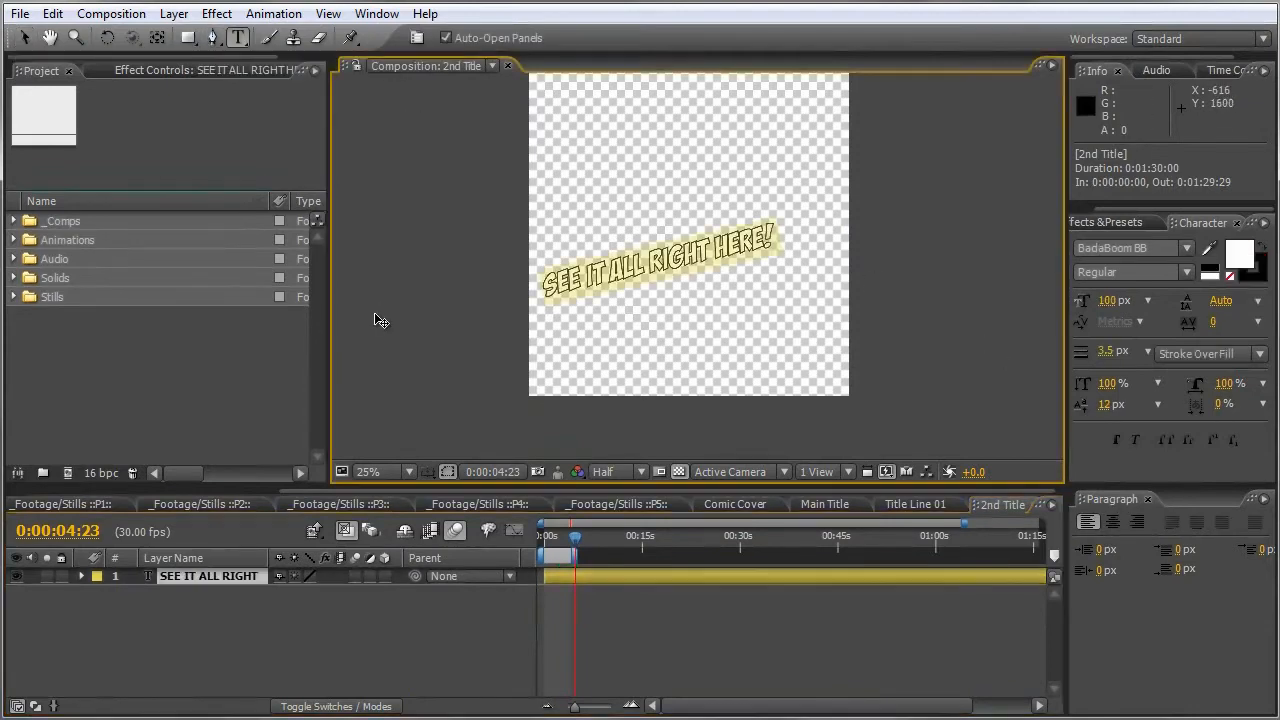
pyautogui.write('WRITE WHA')
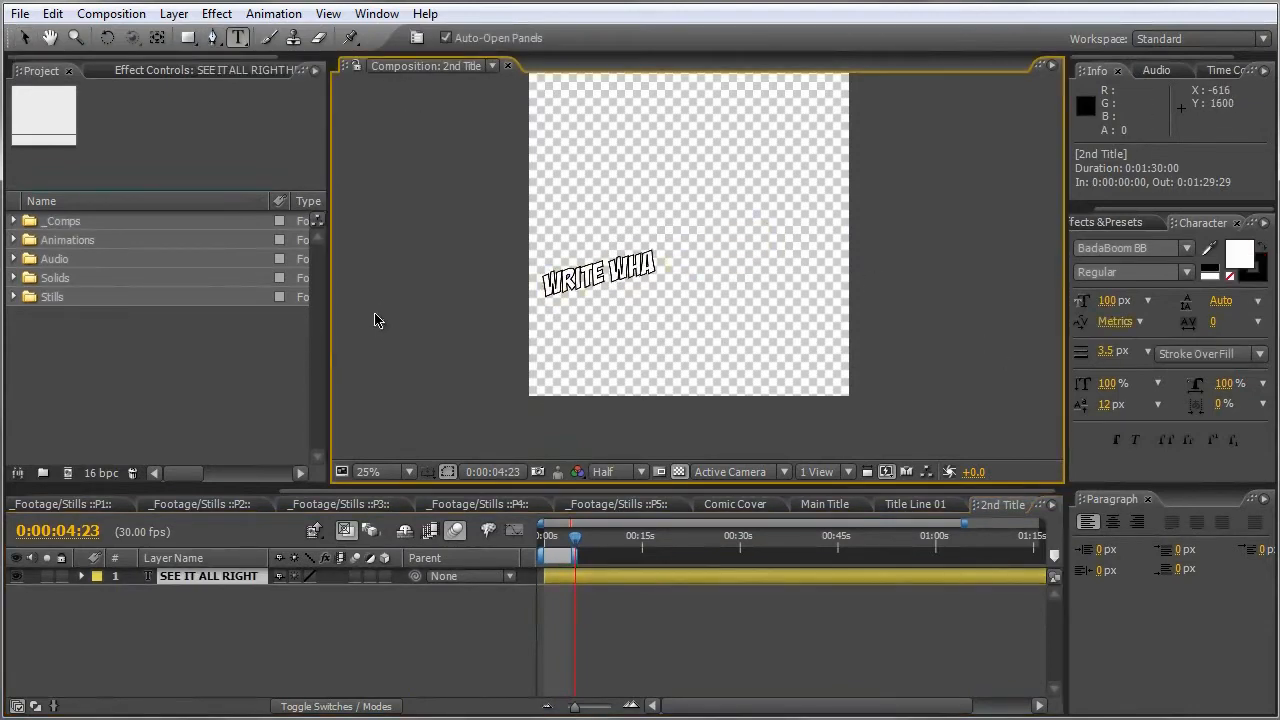
pyautogui.write('TEVER YOU WANT!')
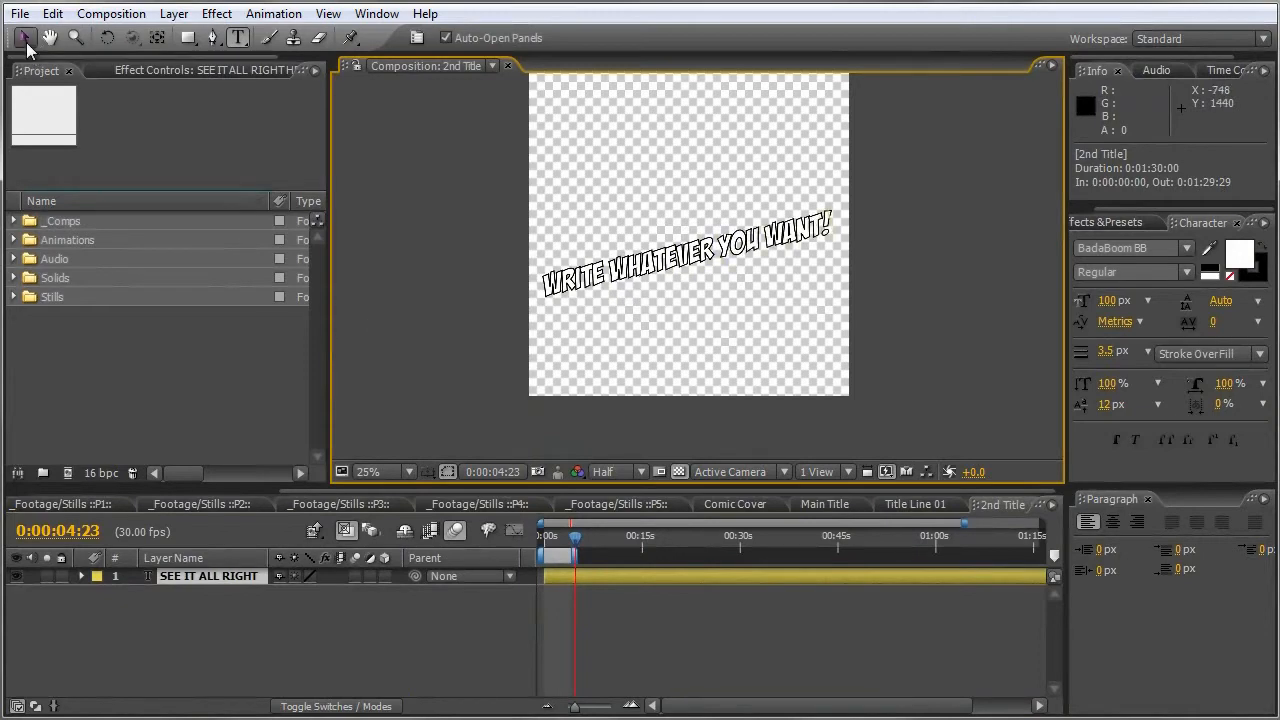
pyautogui.click(26, 42)
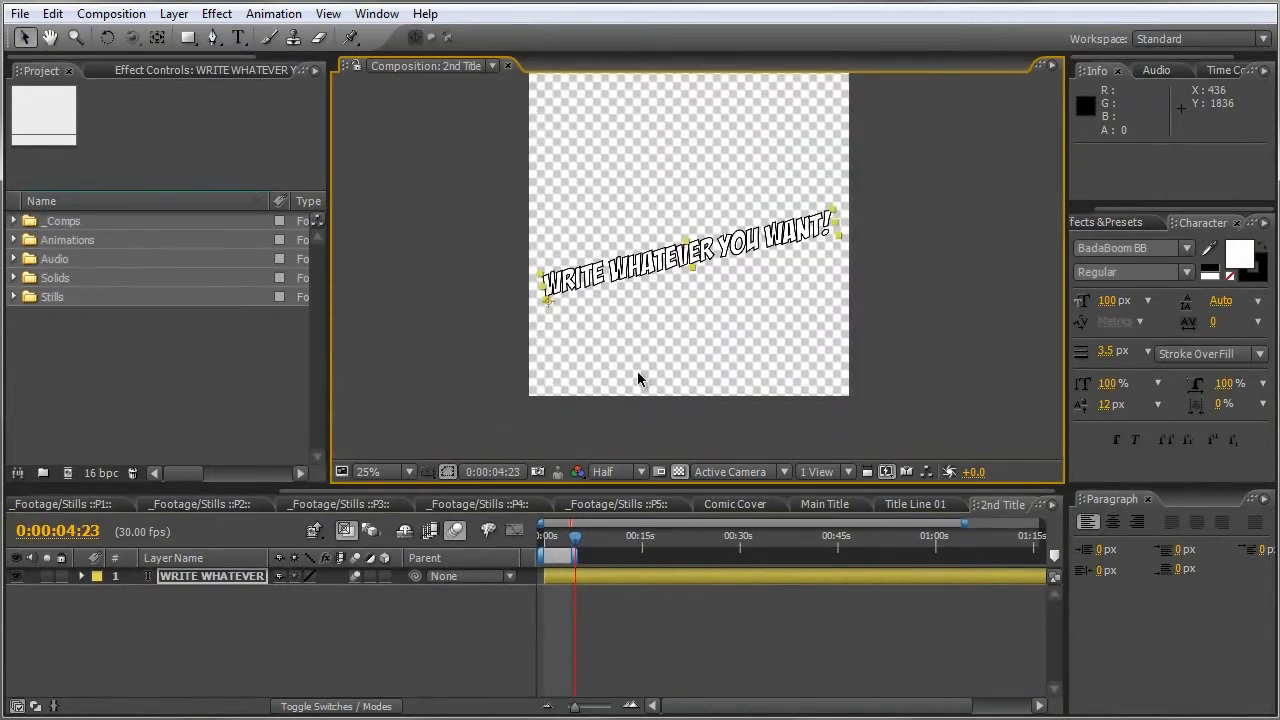
pyautogui.click(1019, 300)
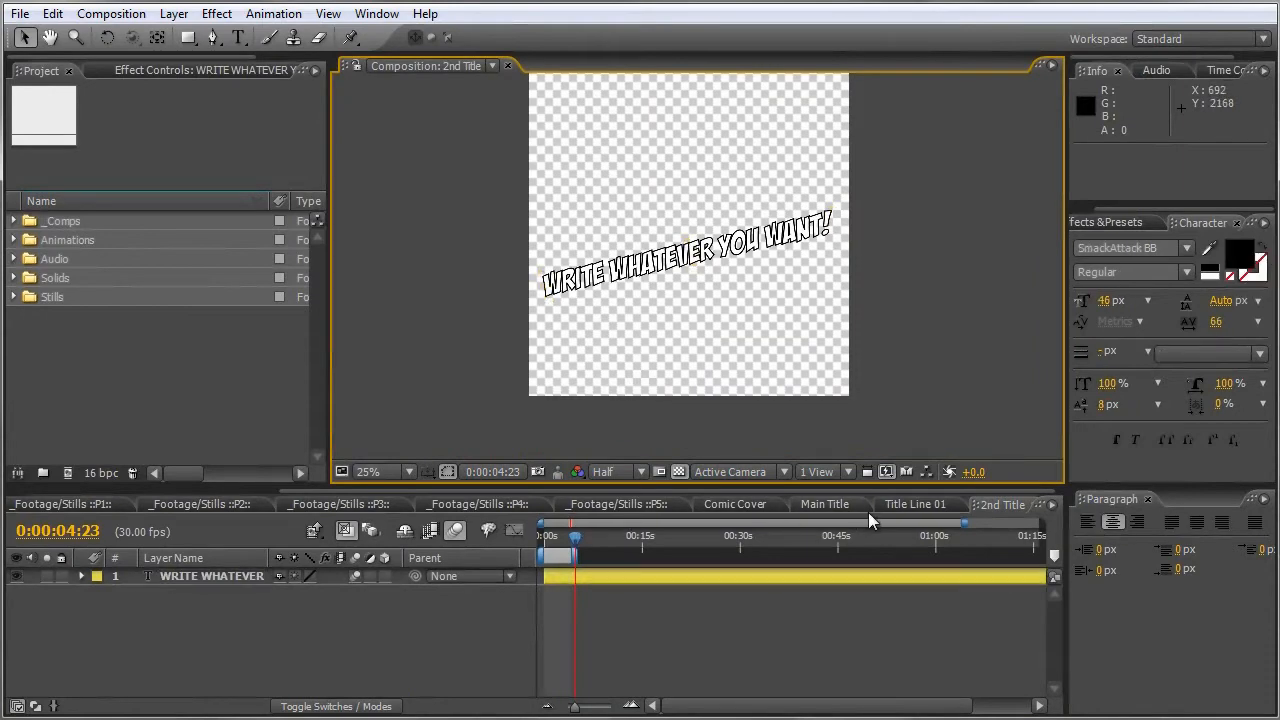
# Return to the Comic Cover composition and examine the lower part of the cover with the new second title.
pyautogui.click(735, 504)
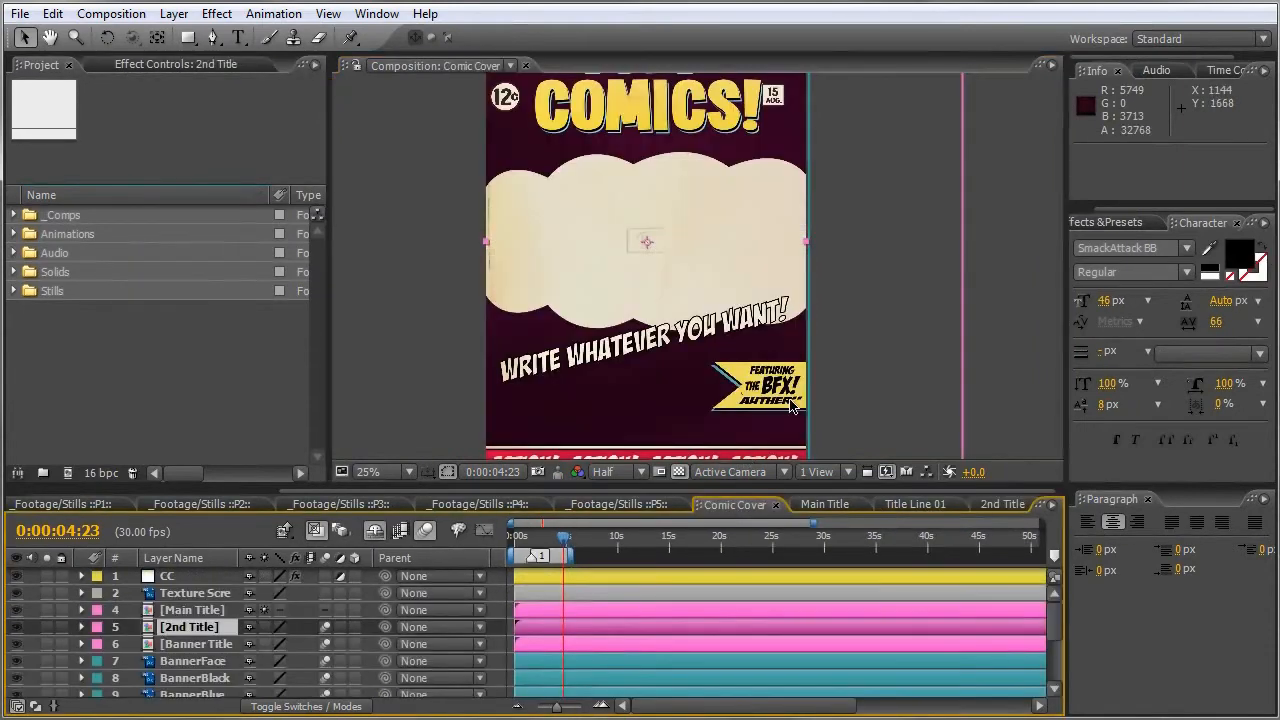
pyautogui.press('h')
pyautogui.moveTo(706, 368); pyautogui.dragTo(698, 316)
pyautogui.press('v')
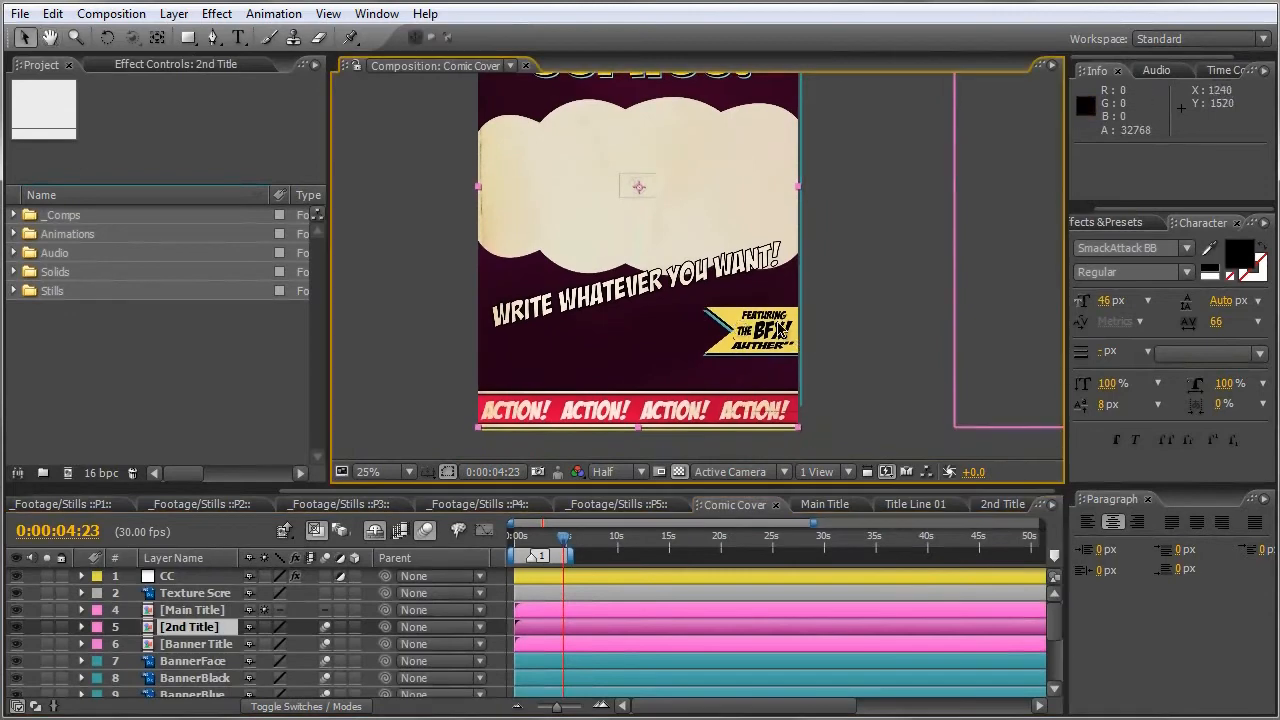
# Select the Banner Title layer, and toggle the BannerFace layer off and back on to examine how the banner is built.
pyautogui.click(182, 645)
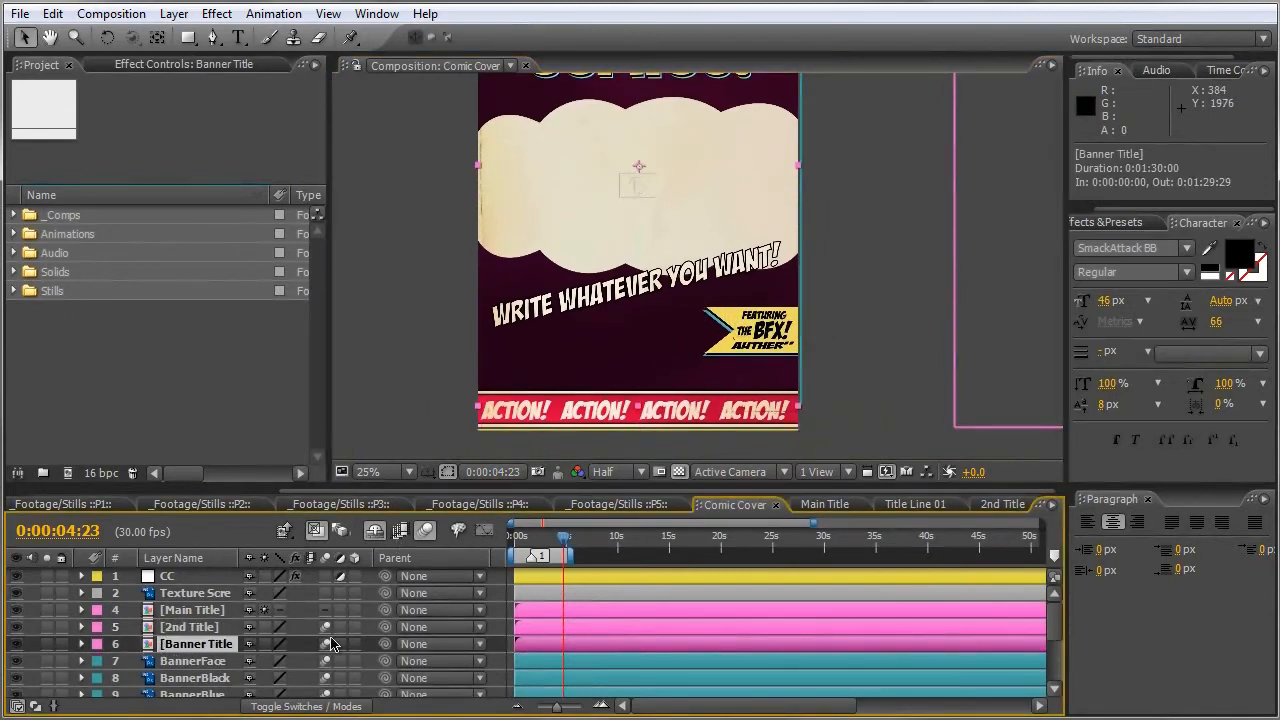
pyautogui.scroll(-3, 350, 640)
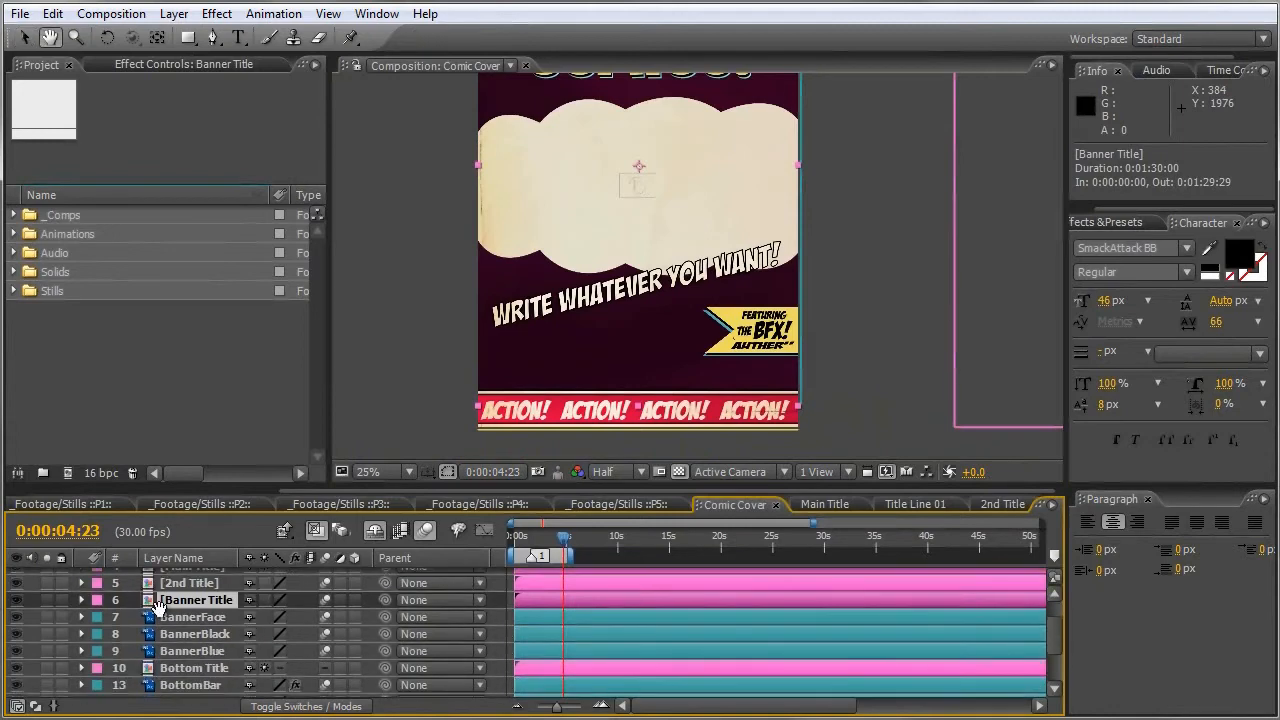
pyautogui.click(175, 617)
pyautogui.click(16, 617)
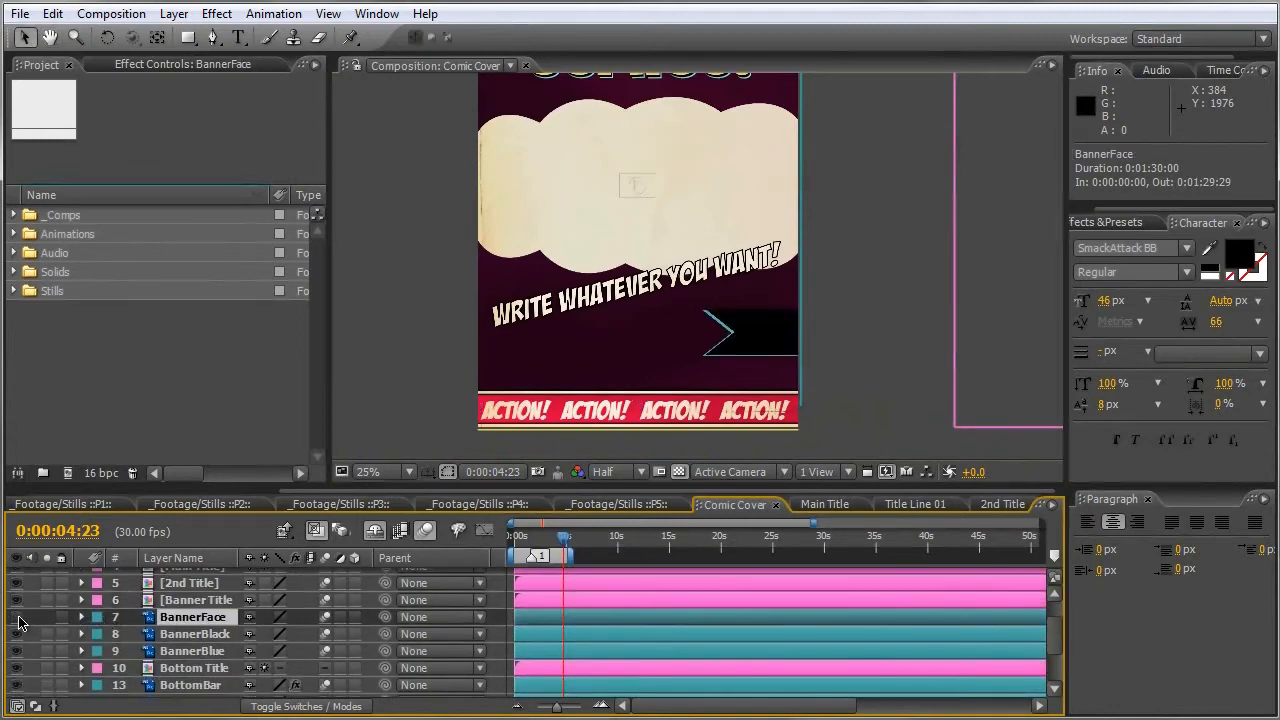
pyautogui.click(16, 617)
# Find the Bottom Title layer in the Comic Cover layer stack and open its composition.
pyautogui.scroll(-3, 226, 604)
pyautogui.press('v')
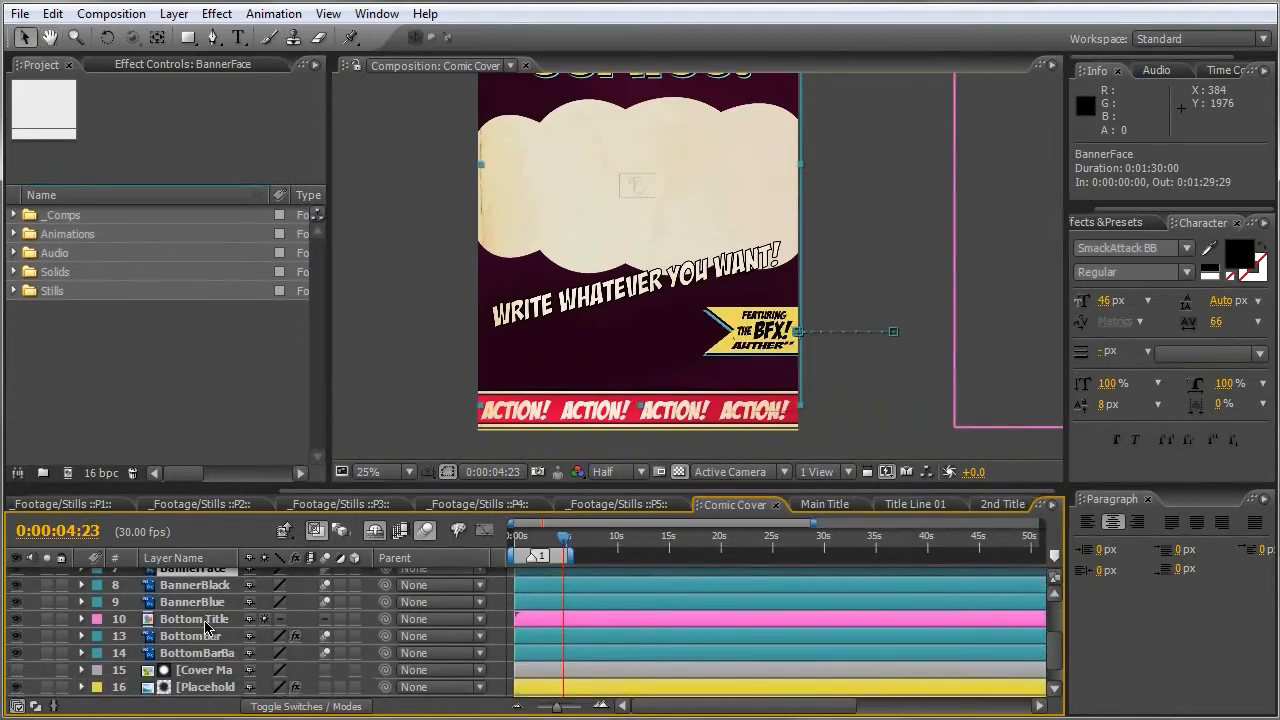
pyautogui.click(150, 620)
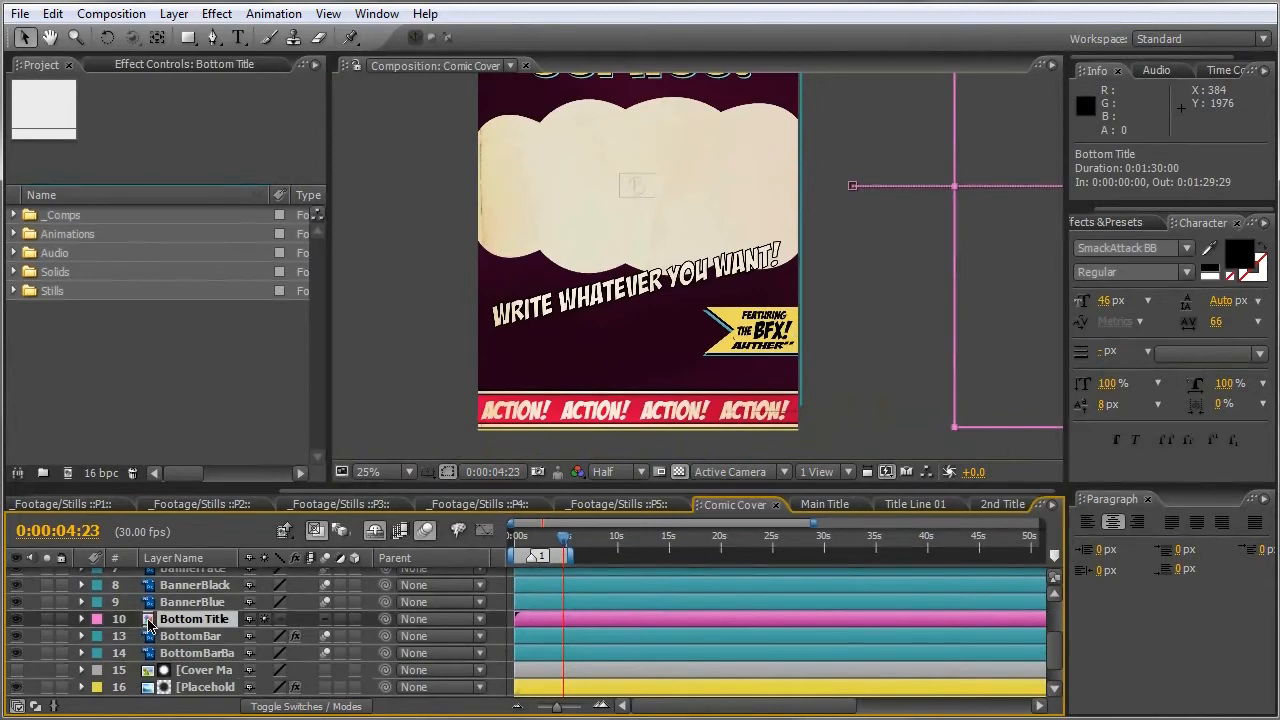
pyautogui.doubleClick(148, 620)
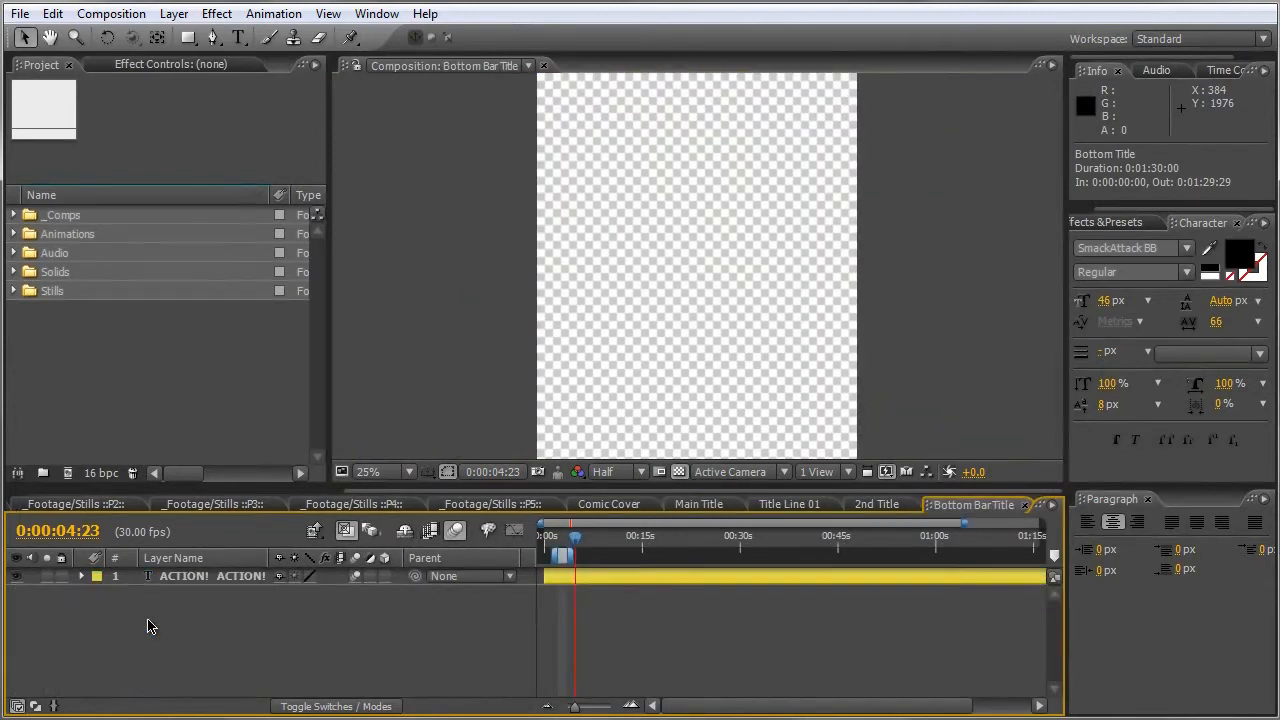
# Replace the ACTION! text in the Bottom Bar Title composition with "write waht you want".
pyautogui.click(219, 580)
pyautogui.moveTo(677, 374); pyautogui.dragTo(643, 349)
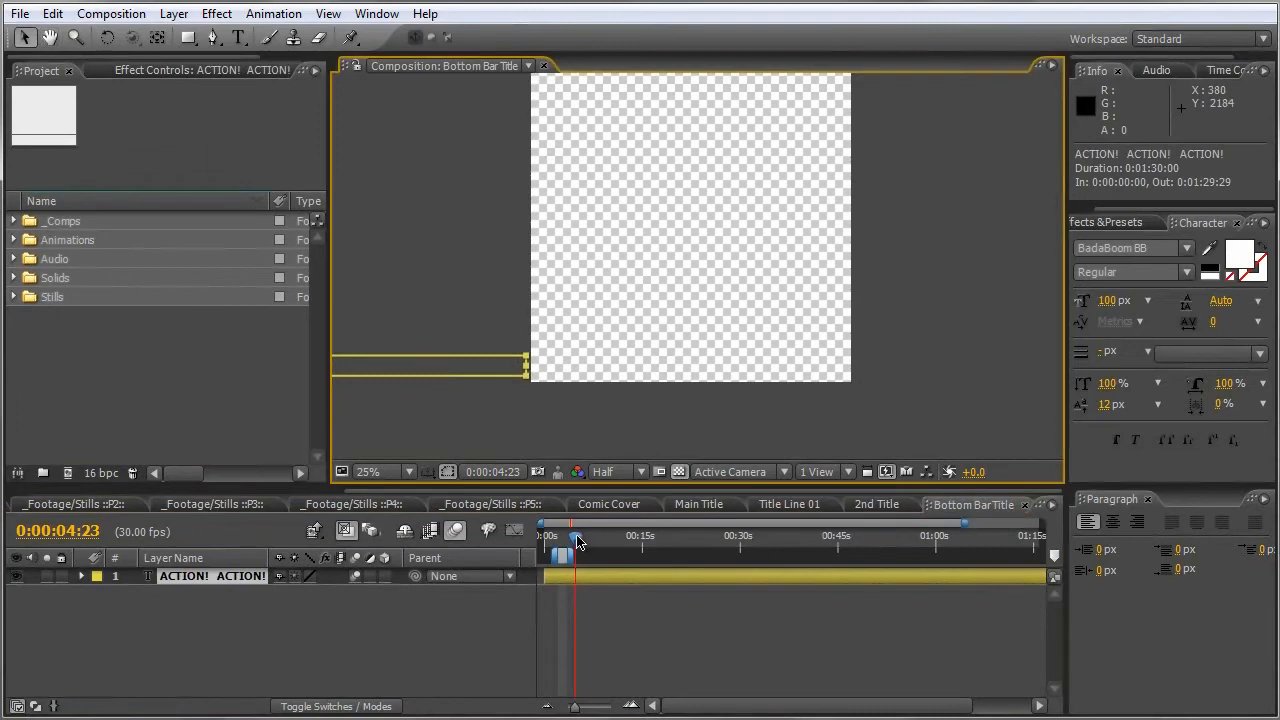
pyautogui.moveTo(577, 541)
pyautogui.mouseDown()
pyautogui.moveTo(548, 541)
pyautogui.moveTo(726, 548)
pyautogui.moveTo(557, 546)
pyautogui.moveTo(575, 545)
pyautogui.mouseUp()
pyautogui.moveTo(471, 371); pyautogui.dragTo(528, 397)
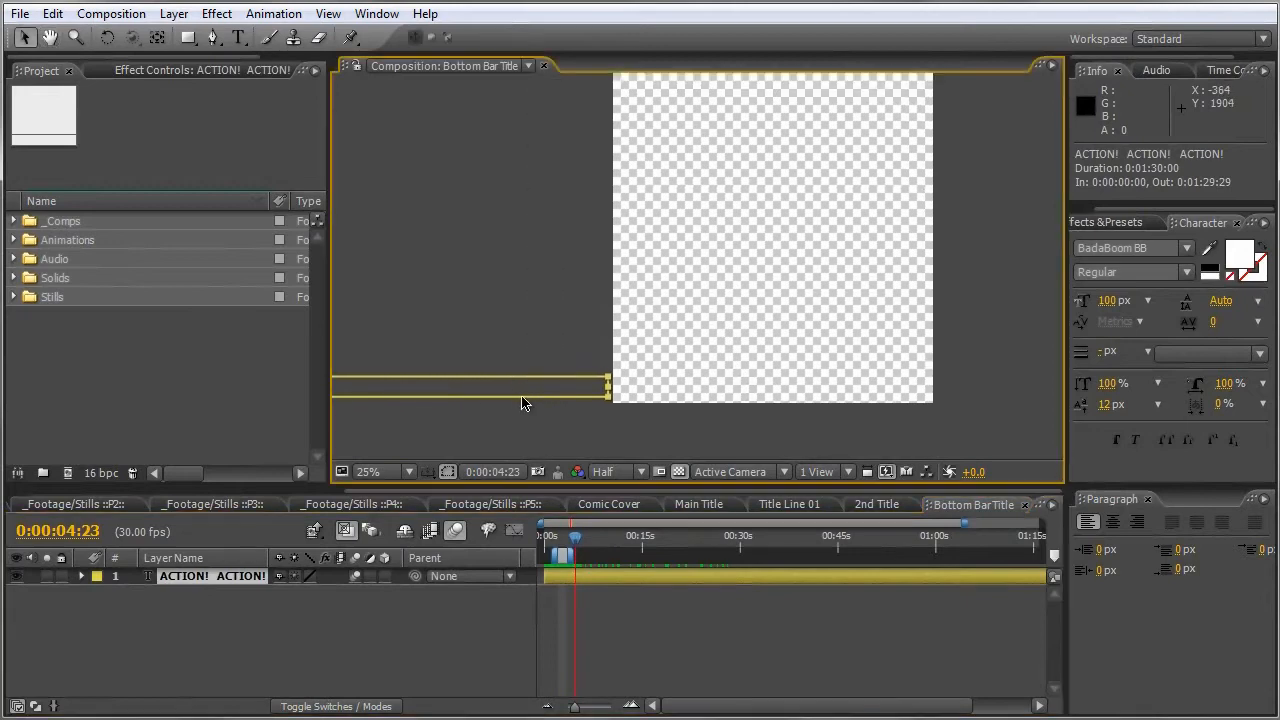
pyautogui.click(238, 37)
pyautogui.moveTo(604, 386); pyautogui.dragTo(334, 387)
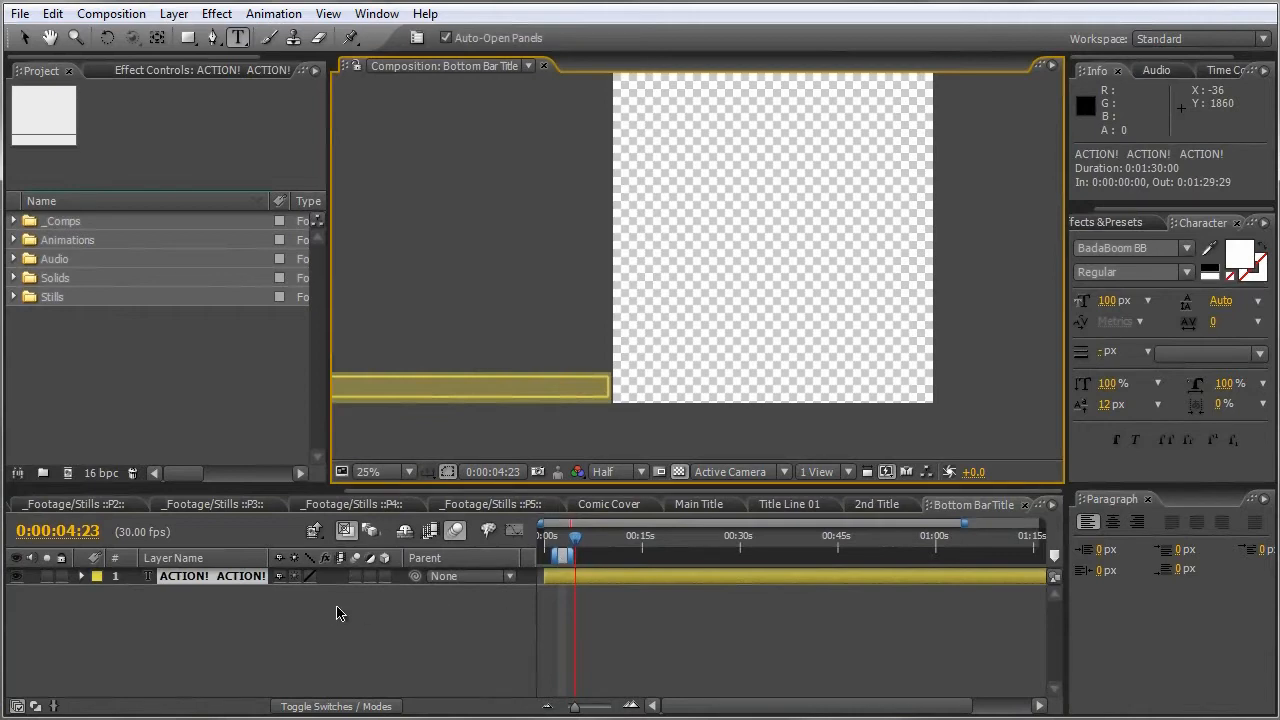
pyautogui.press('BackSpace')
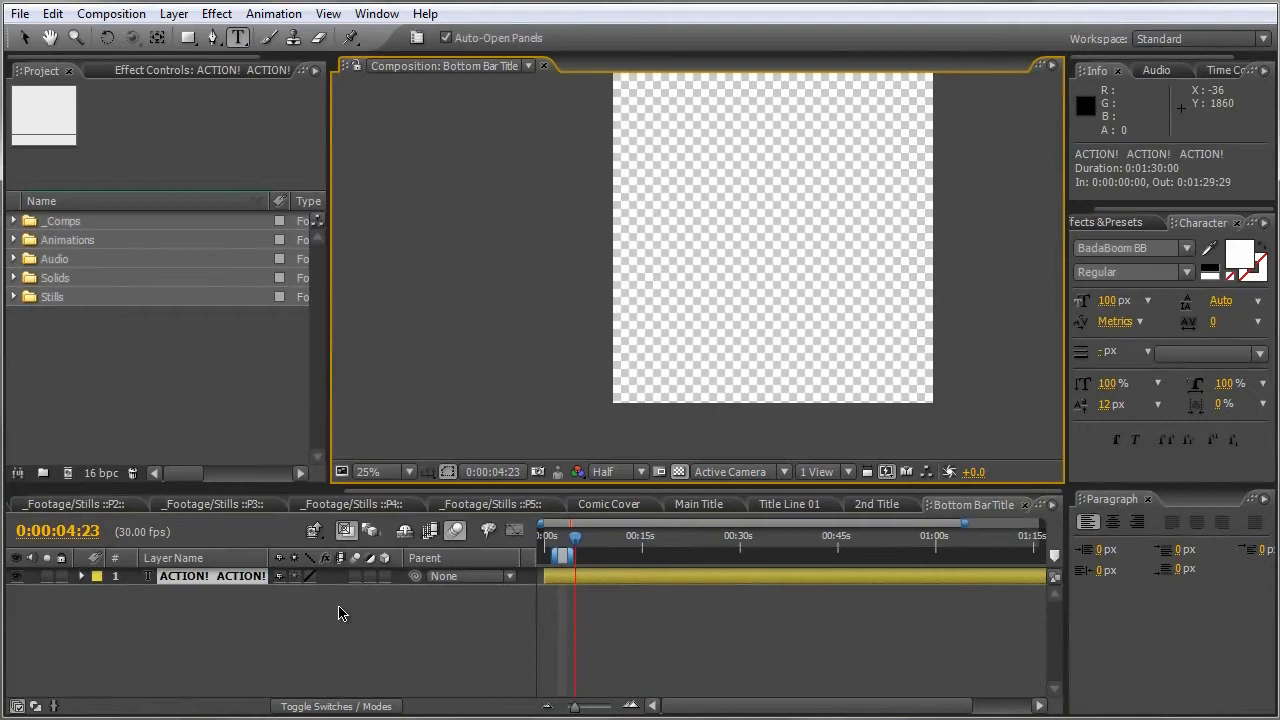
pyautogui.click(24, 37)
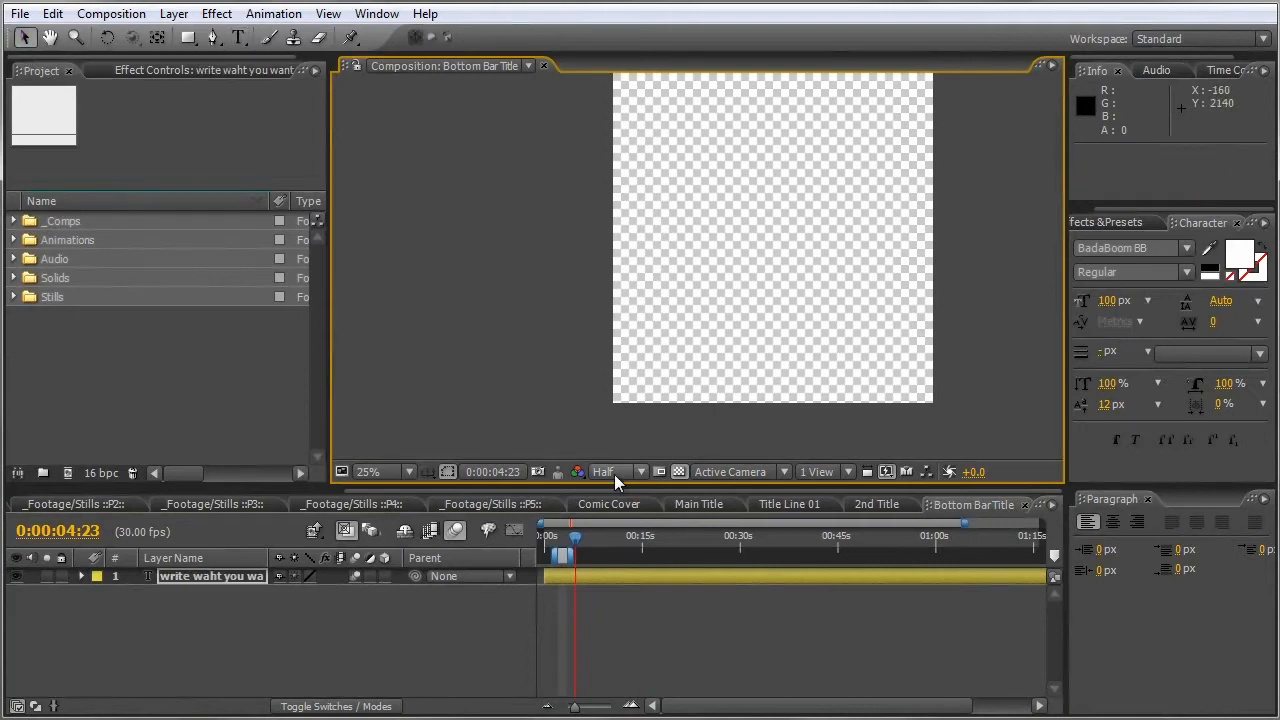
# Set the text layer's Anchor Point to -3650.0, 0.0 so the text lies inside the frame.
pyautogui.click(200, 578)
pyautogui.press('a')
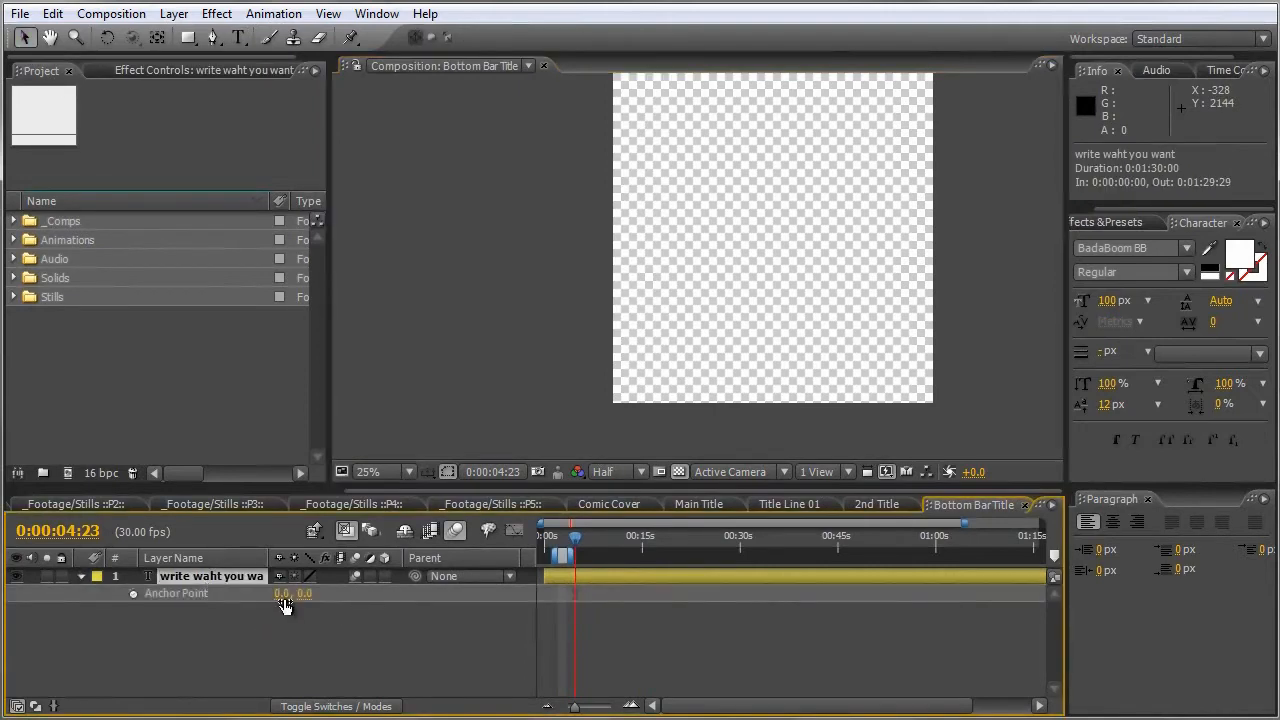
pyautogui.moveTo(380, 601); pyautogui.dragTo(340, 610)
pyautogui.click(238, 37)
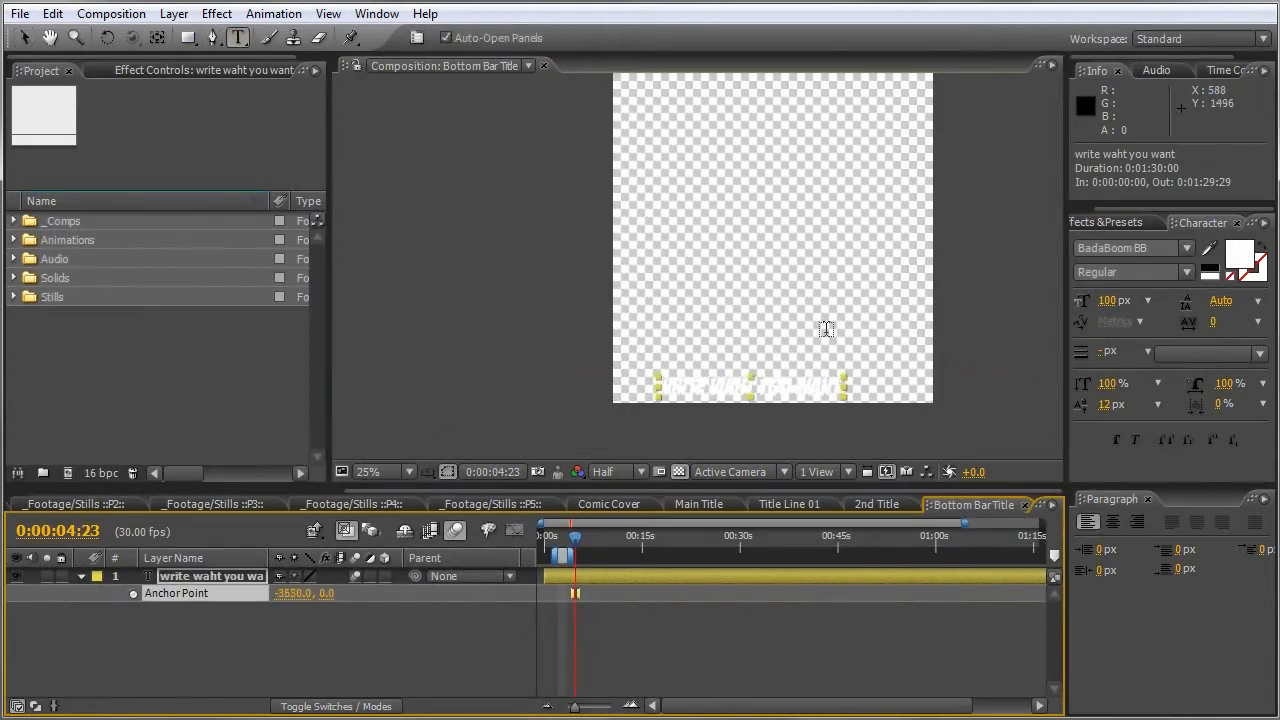
pyautogui.click(831, 385)
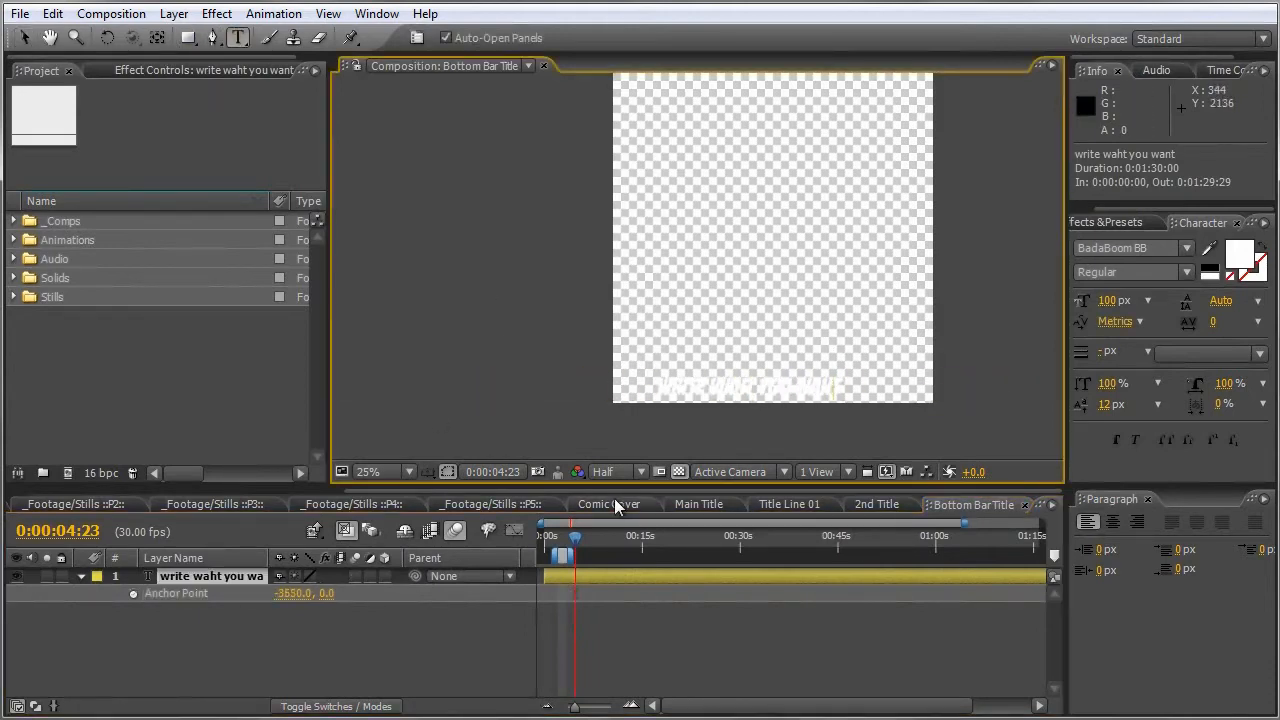
pyautogui.write('uu')
pyautogui.click(248, 585)
pyautogui.press('u')
pyautogui.click(709, 380)
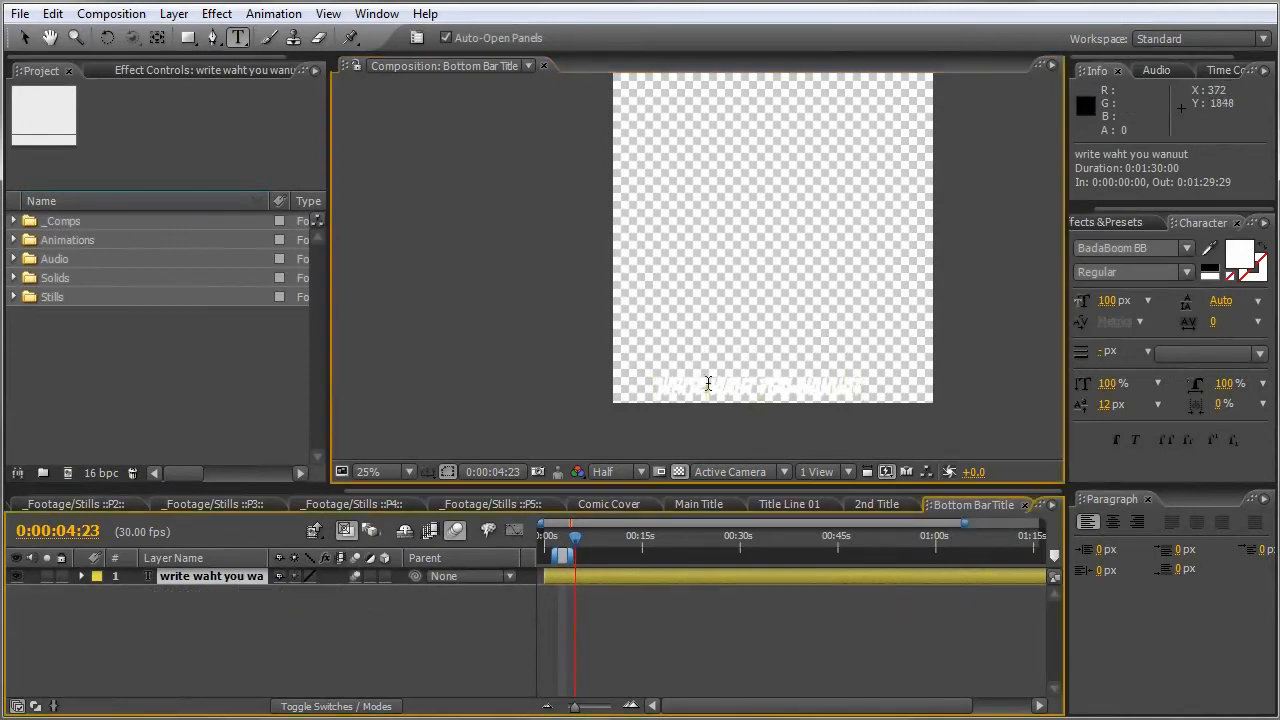
# Replace the bottom bar text with a long run of the repeated word "write" and turn off the transparency grid.
pyautogui.moveTo(852, 385); pyautogui.dragTo(512, 382)
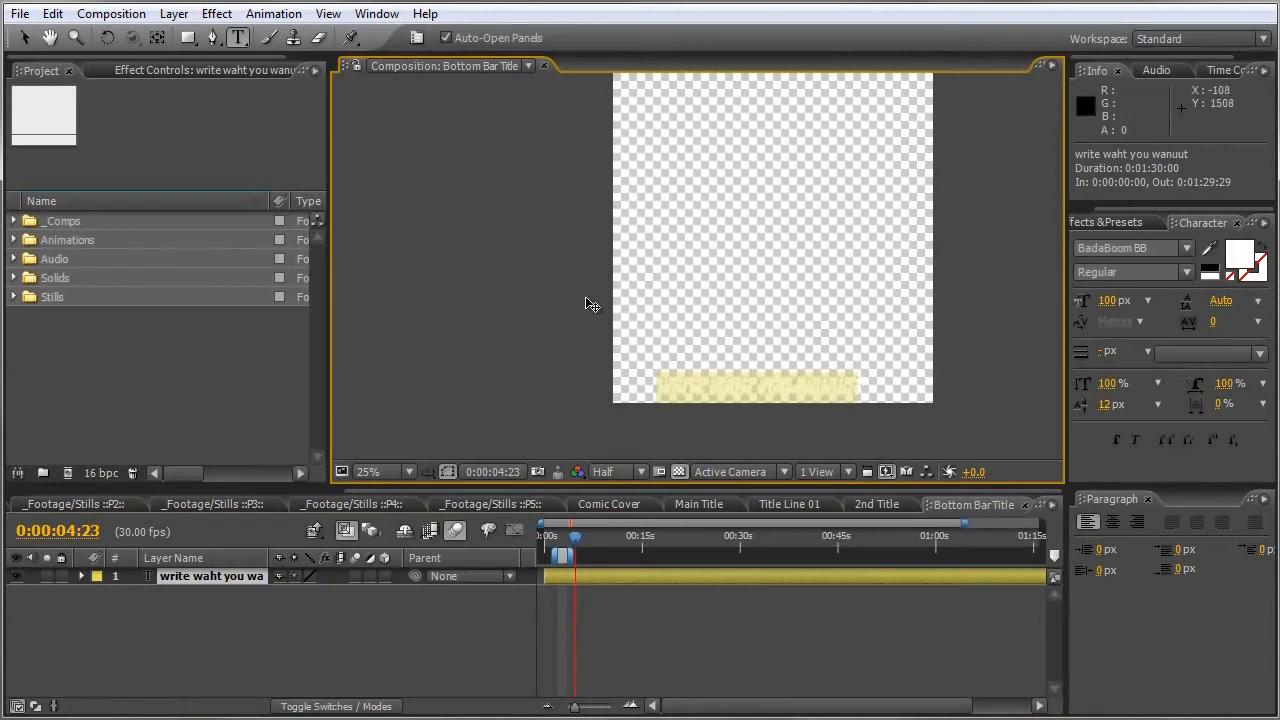
pyautogui.write('wri')
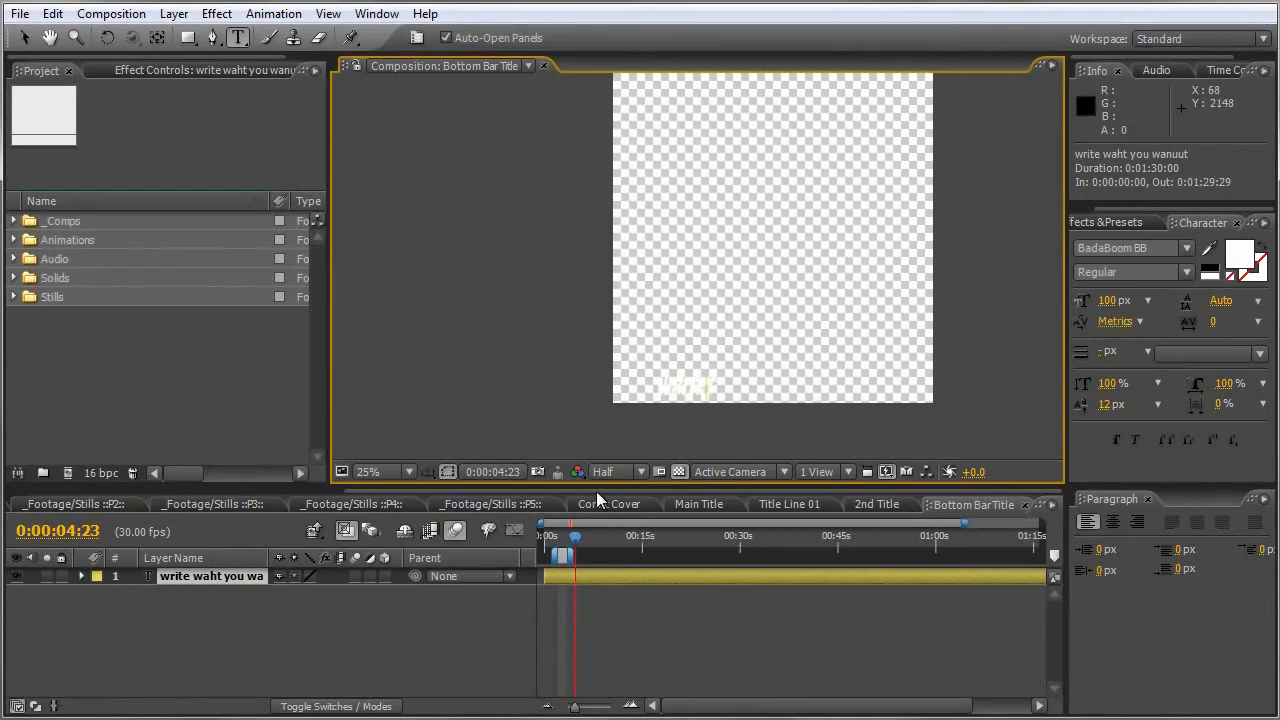
pyautogui.write('te')
pyautogui.click(679, 471)
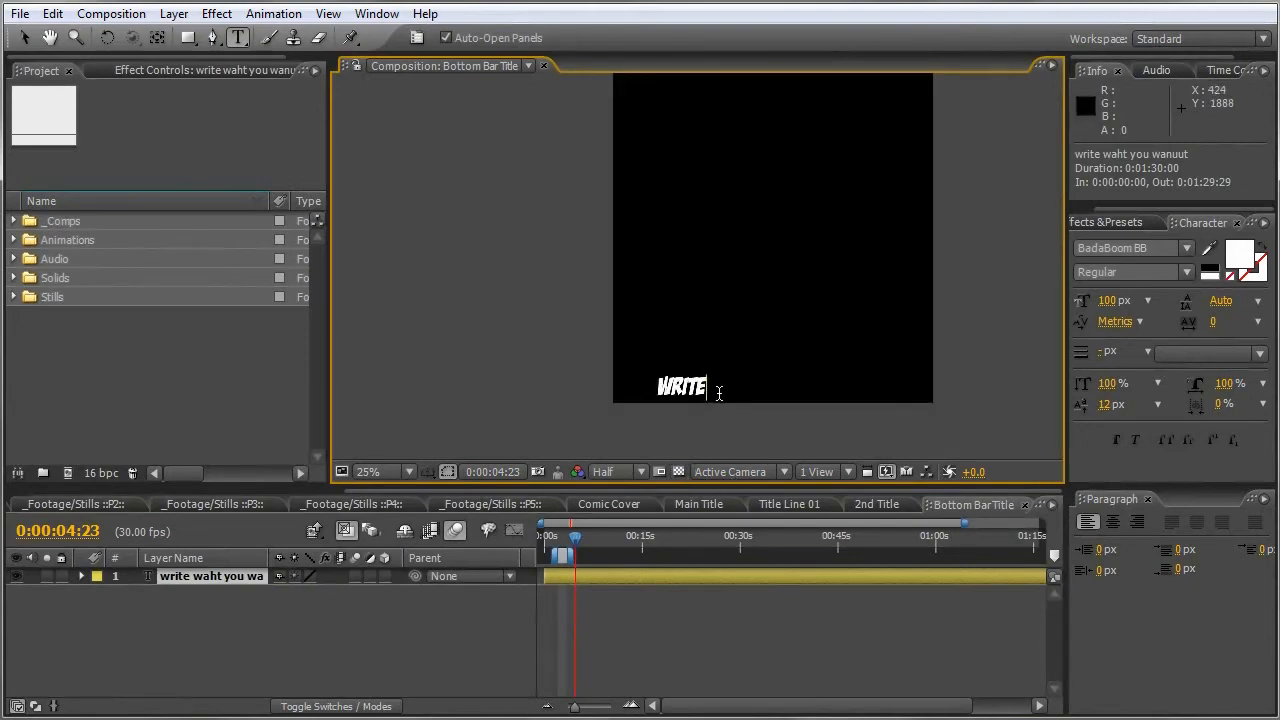
pyautogui.moveTo(715, 387); pyautogui.dragTo(619, 387)
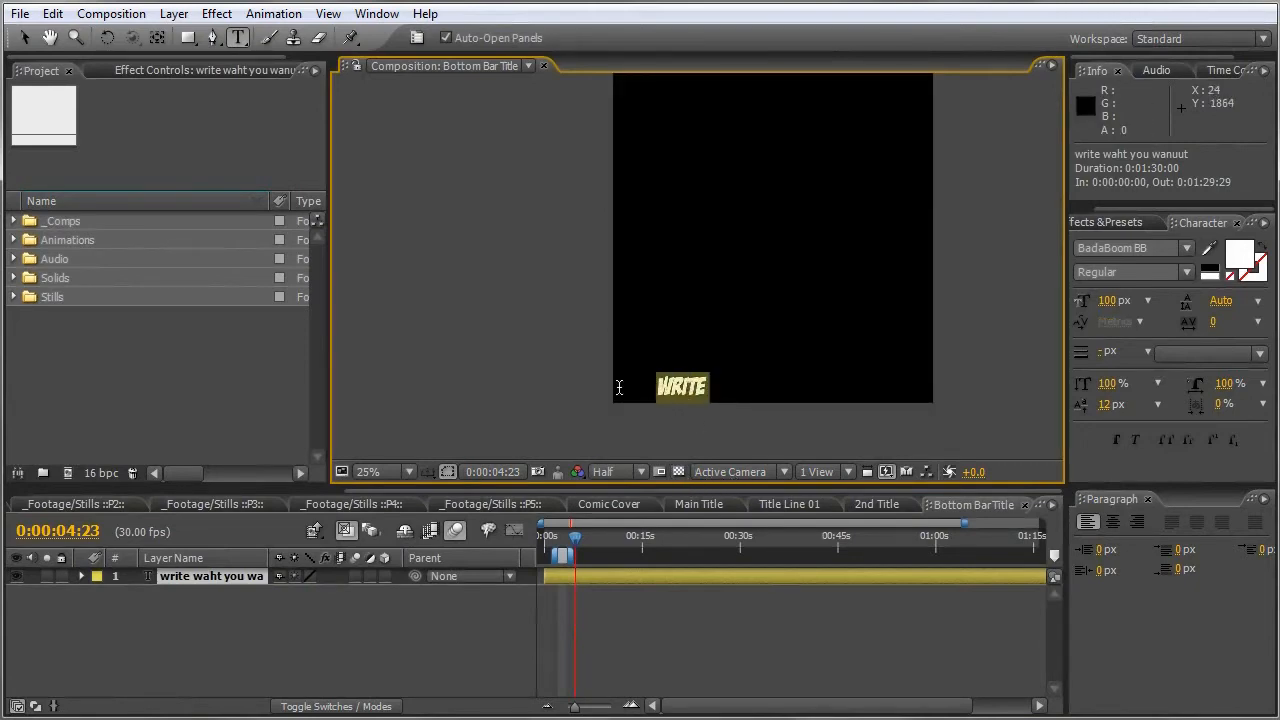
pyautogui.press('Right')
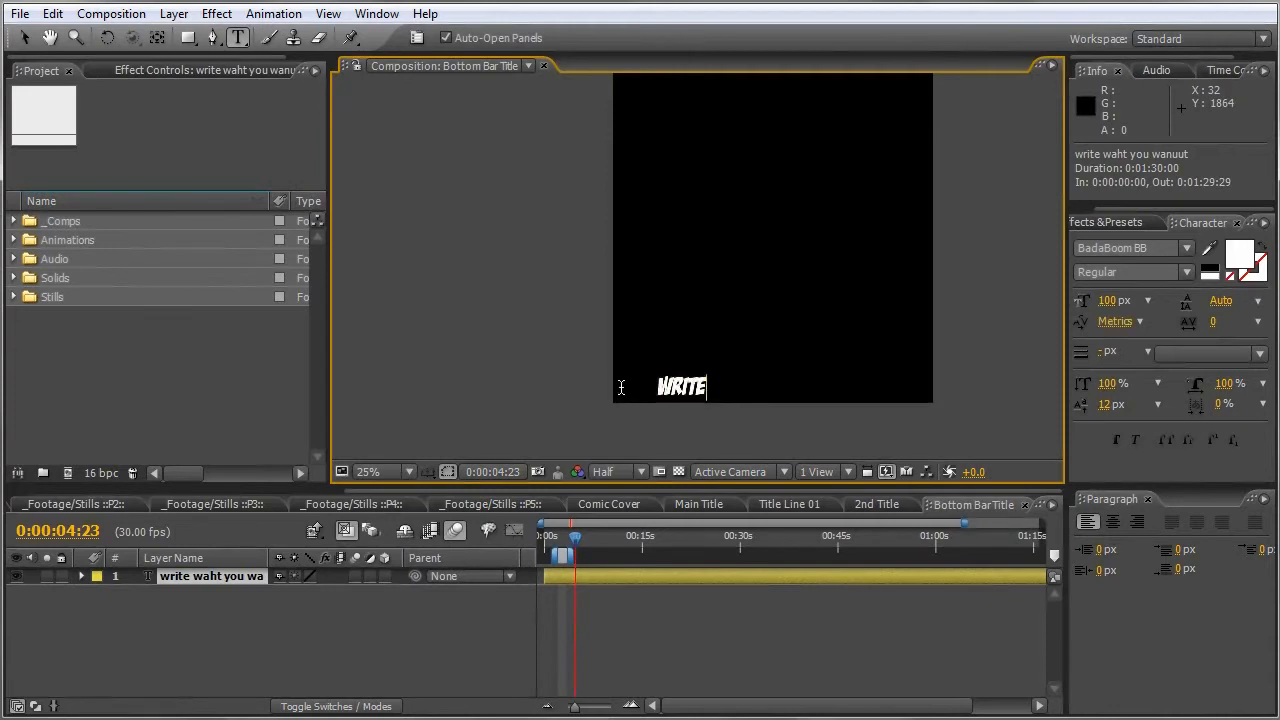
pyautogui.write('write')
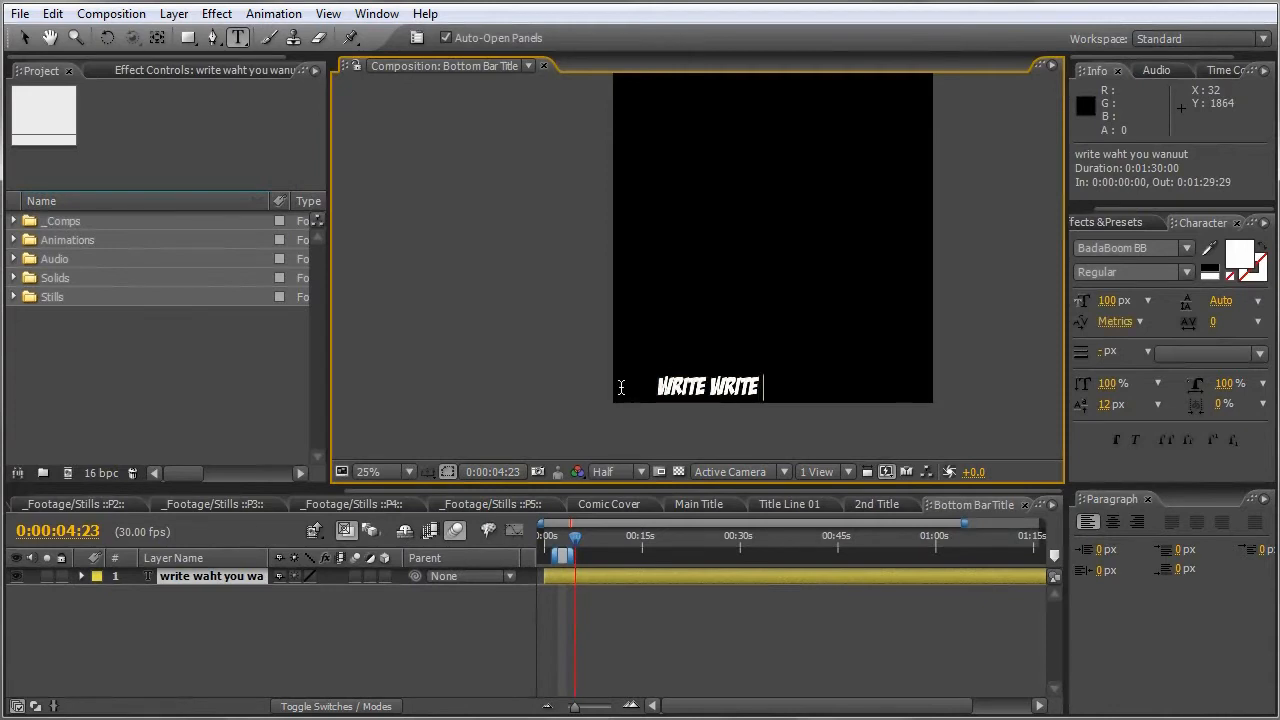
pyautogui.write(' write')
pyautogui.write('write write write')
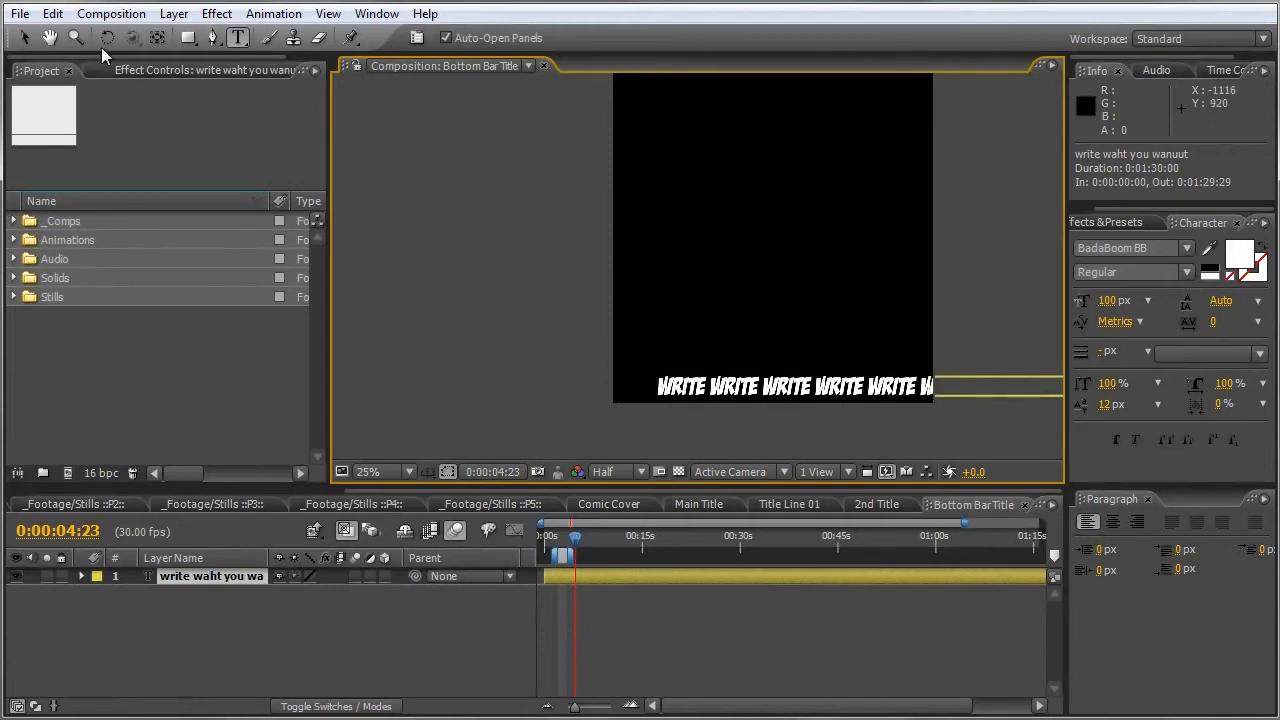
# Move the repeated text horizontally to position -6710.0, 1910.0, so its end sits just outside the frame's left edge.
pyautogui.click(25, 38)
pyautogui.moveTo(838, 385); pyautogui.dragTo(416, 386)
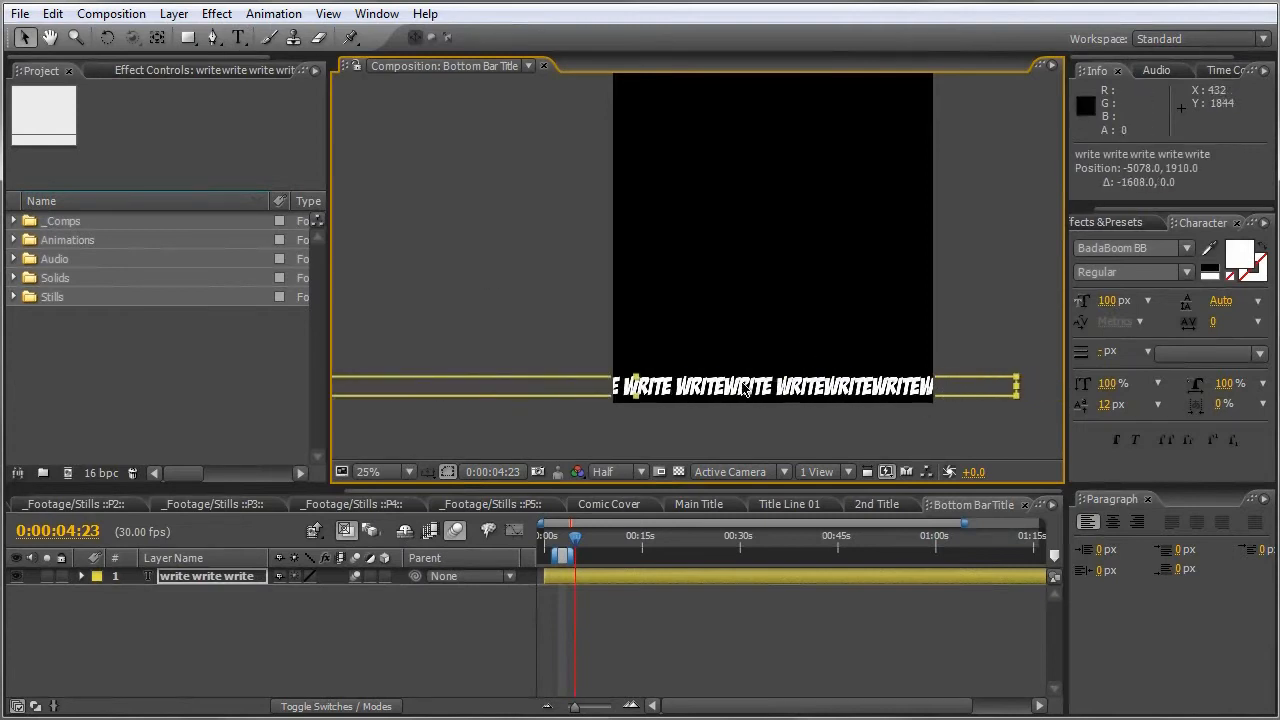
pyautogui.moveTo(859, 393); pyautogui.dragTo(451, 391)
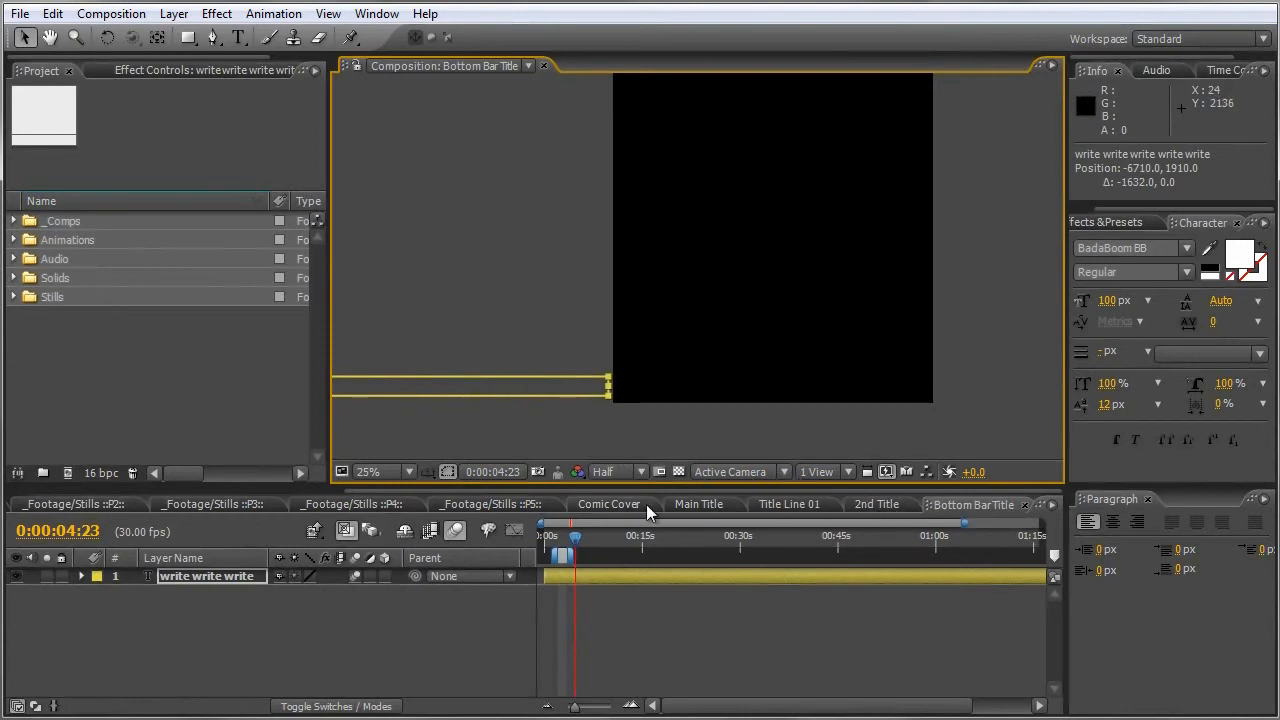
# Return to the Comic Cover composition, move to 0:00:04:08 and examine the cover and its layer stack.
pyautogui.click(644, 504)
pyautogui.moveTo(564, 540)
pyautogui.mouseDown()
pyautogui.moveTo(524, 541)
pyautogui.moveTo(558, 541)
pyautogui.mouseUp()
pyautogui.press('h')
pyautogui.moveTo(543, 171); pyautogui.dragTo(479, 264)
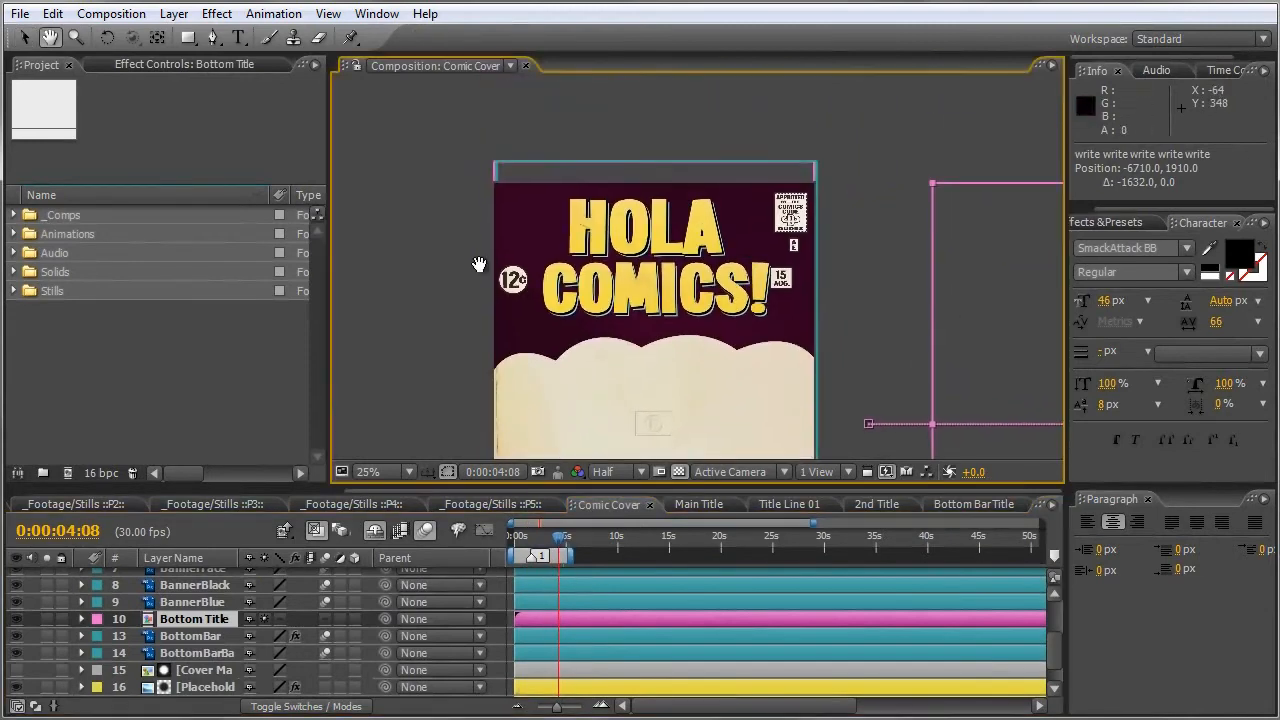
pyautogui.moveTo(615, 382); pyautogui.dragTo(605, 321)
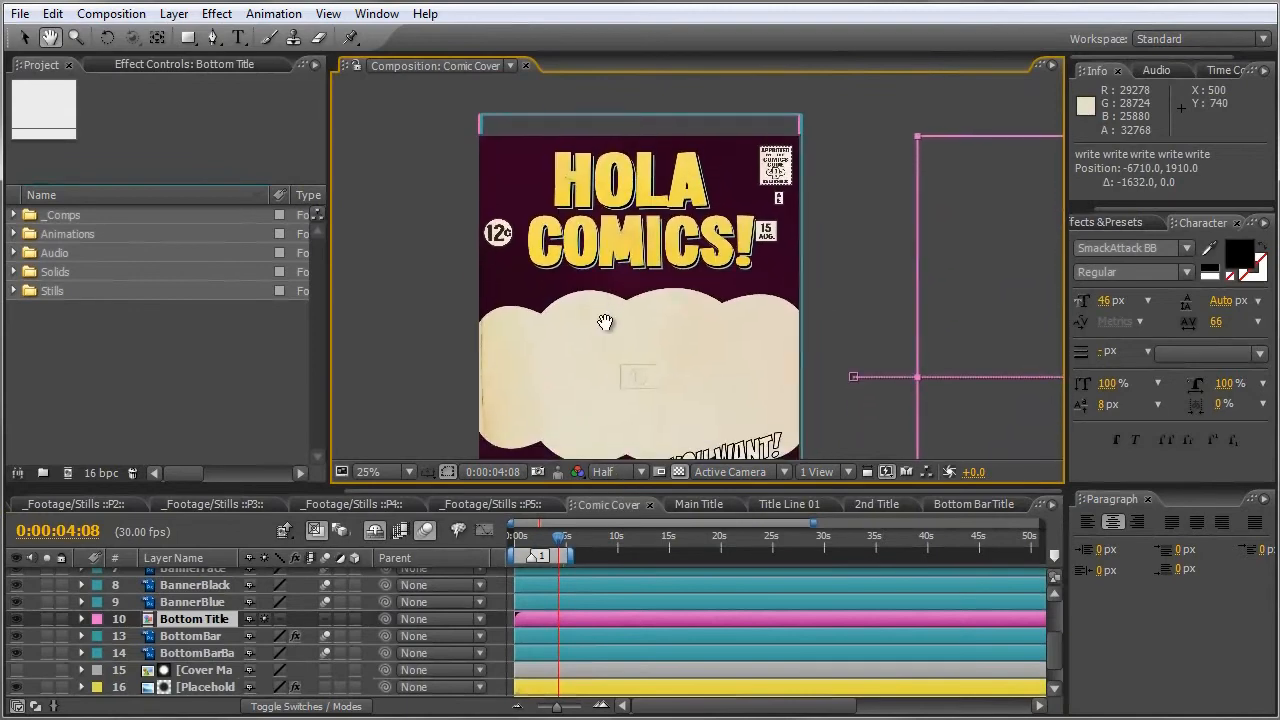
pyautogui.press('v')
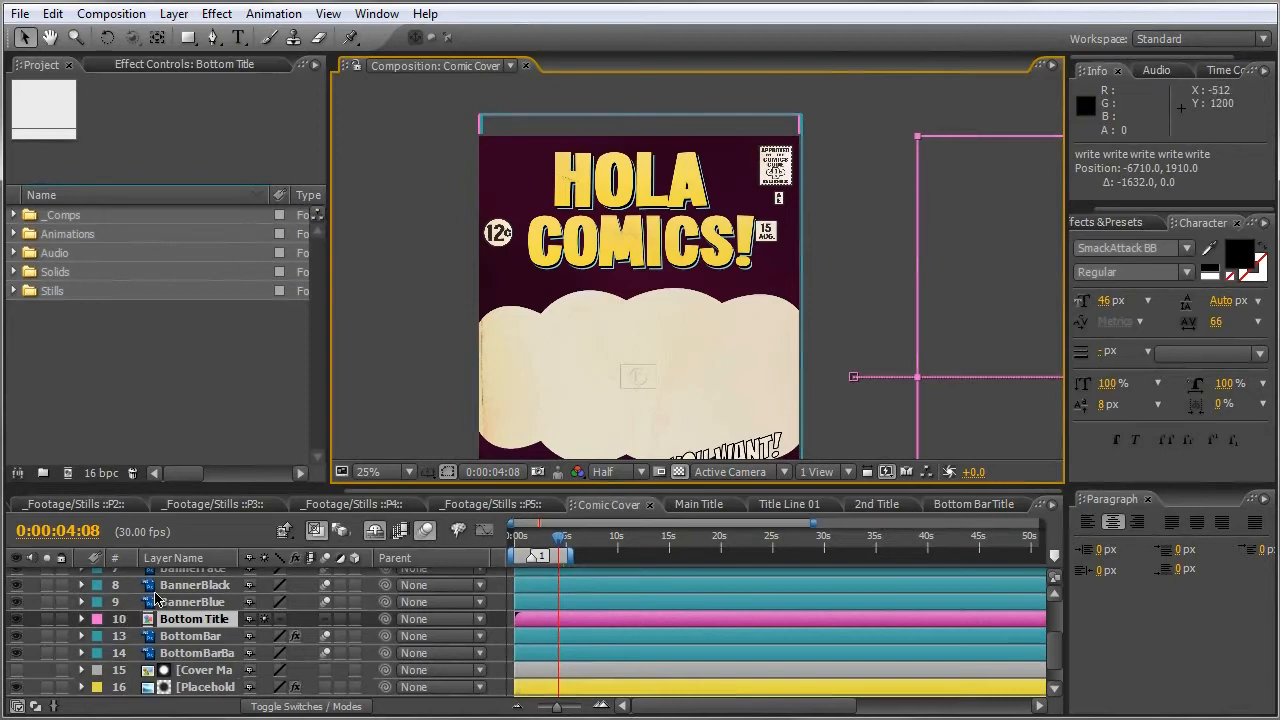
pyautogui.press('h')
pyautogui.scroll(3, 178, 652)
pyautogui.scroll(-6, 178, 645)
pyautogui.scroll(3, 180, 600)
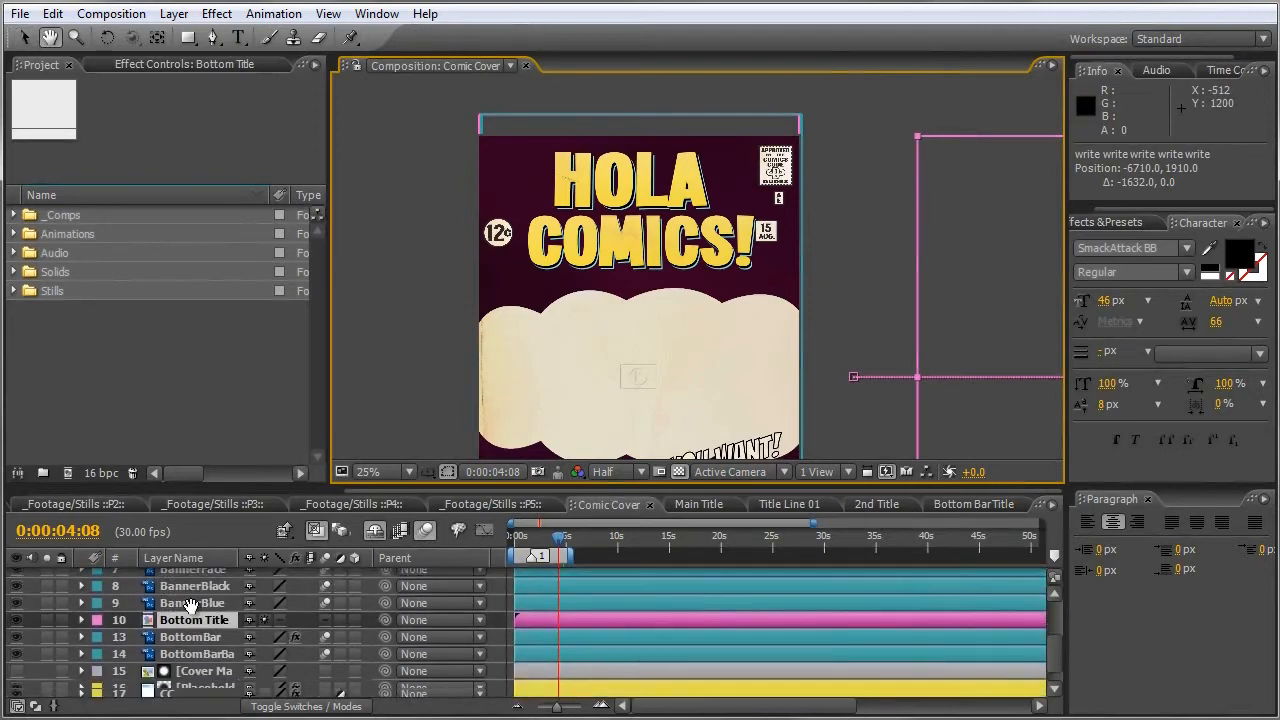
pyautogui.press('v')
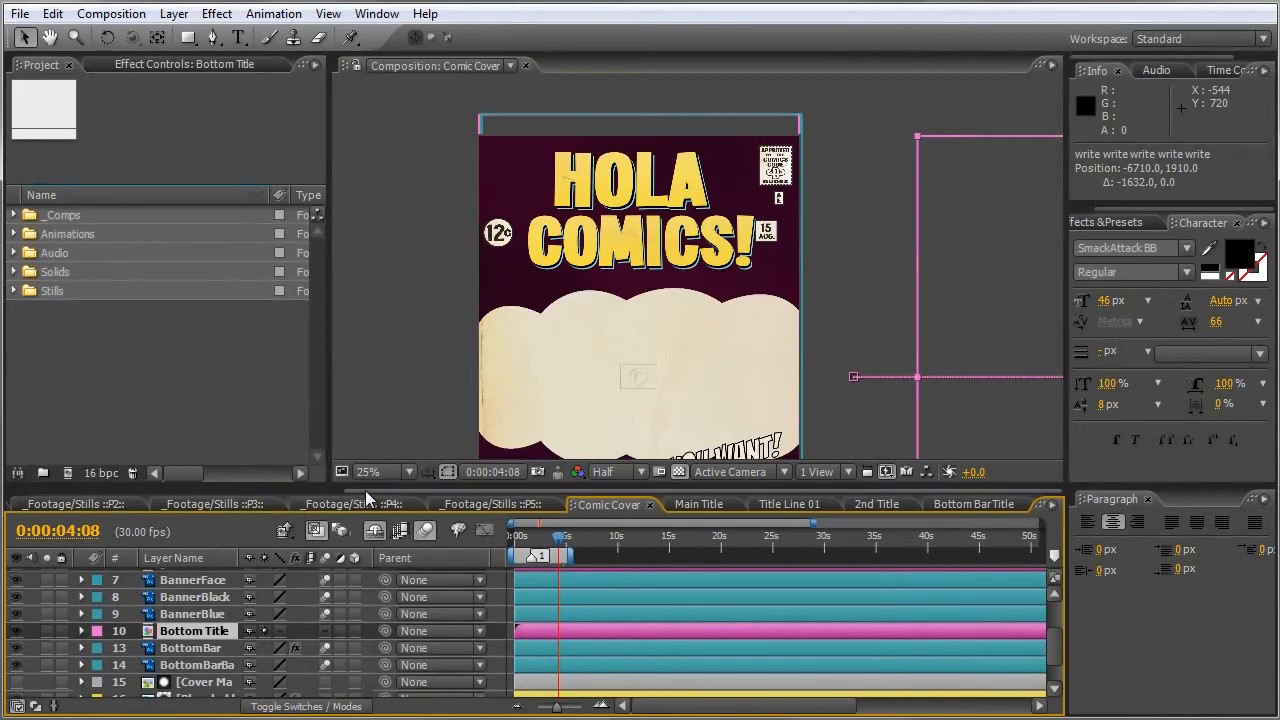
# Find the _Footage/Stills ::P1:: composition among the open compositions and bring it up.
pyautogui.moveTo(365, 490); pyautogui.dragTo(335, 490)
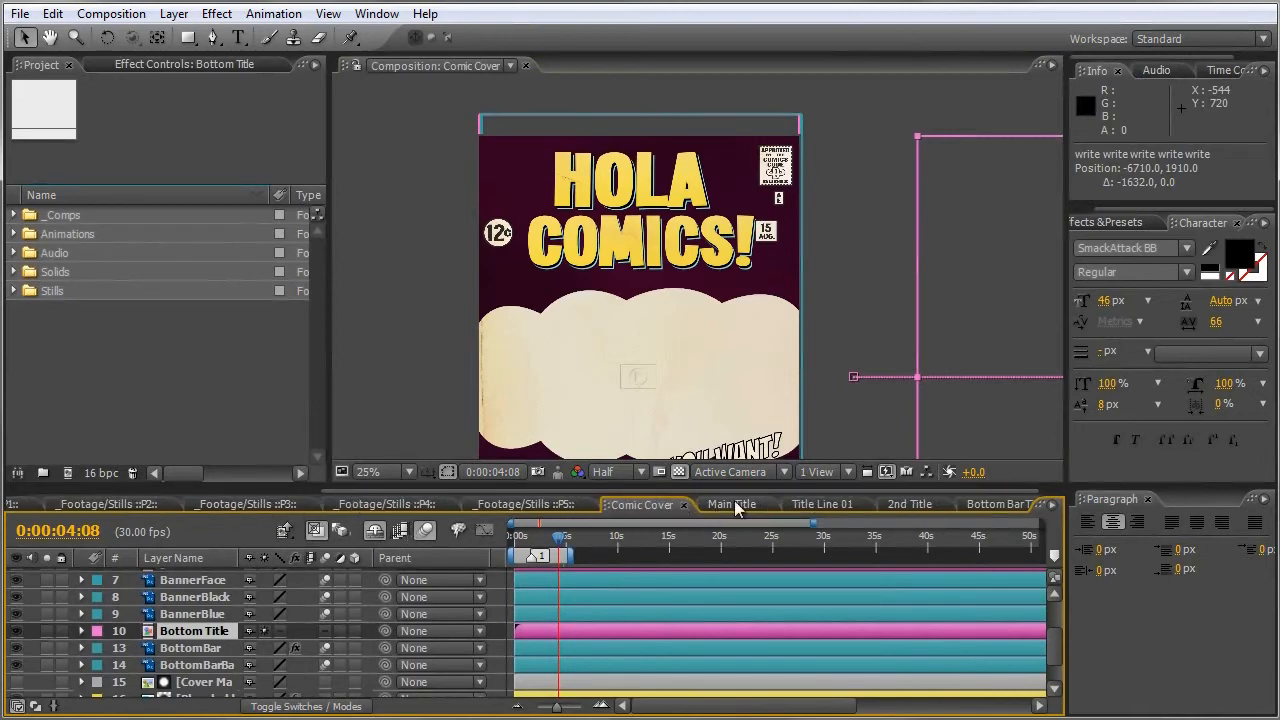
pyautogui.scroll(-1, 734, 500)
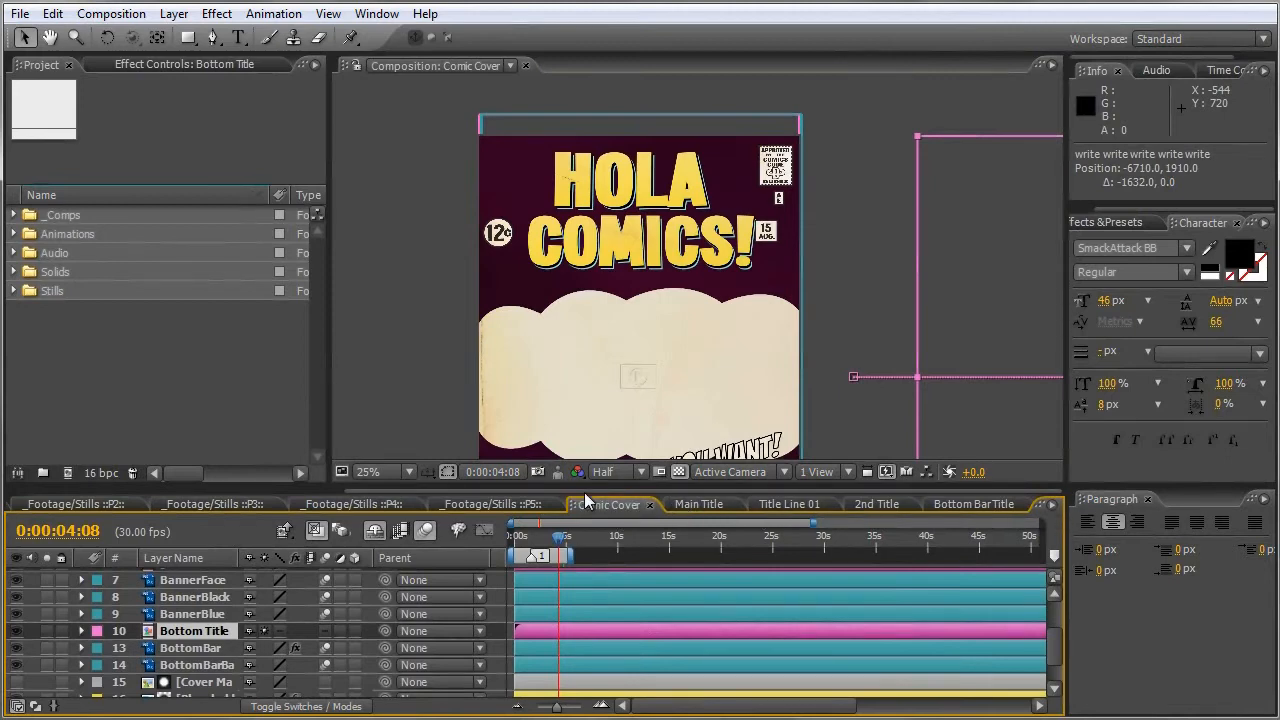
pyautogui.moveTo(584, 492); pyautogui.dragTo(220, 493)
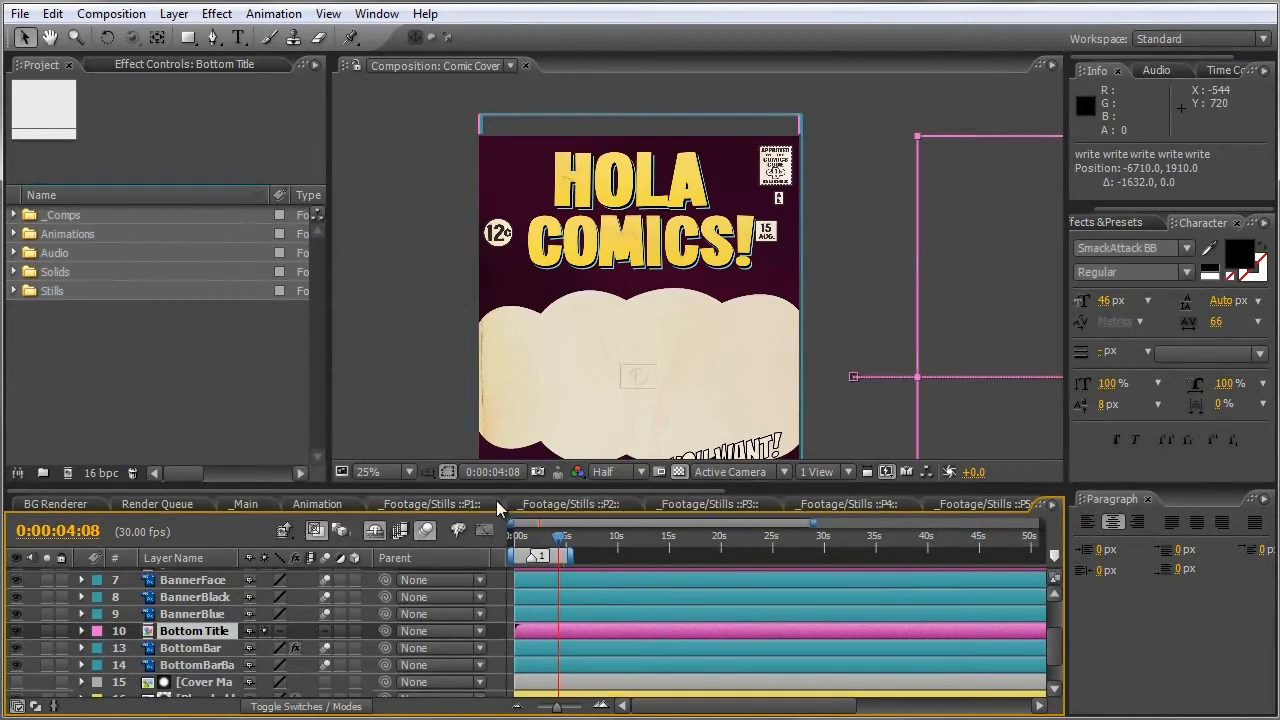
pyautogui.moveTo(471, 489); pyautogui.dragTo(427, 490)
pyautogui.click(383, 503)
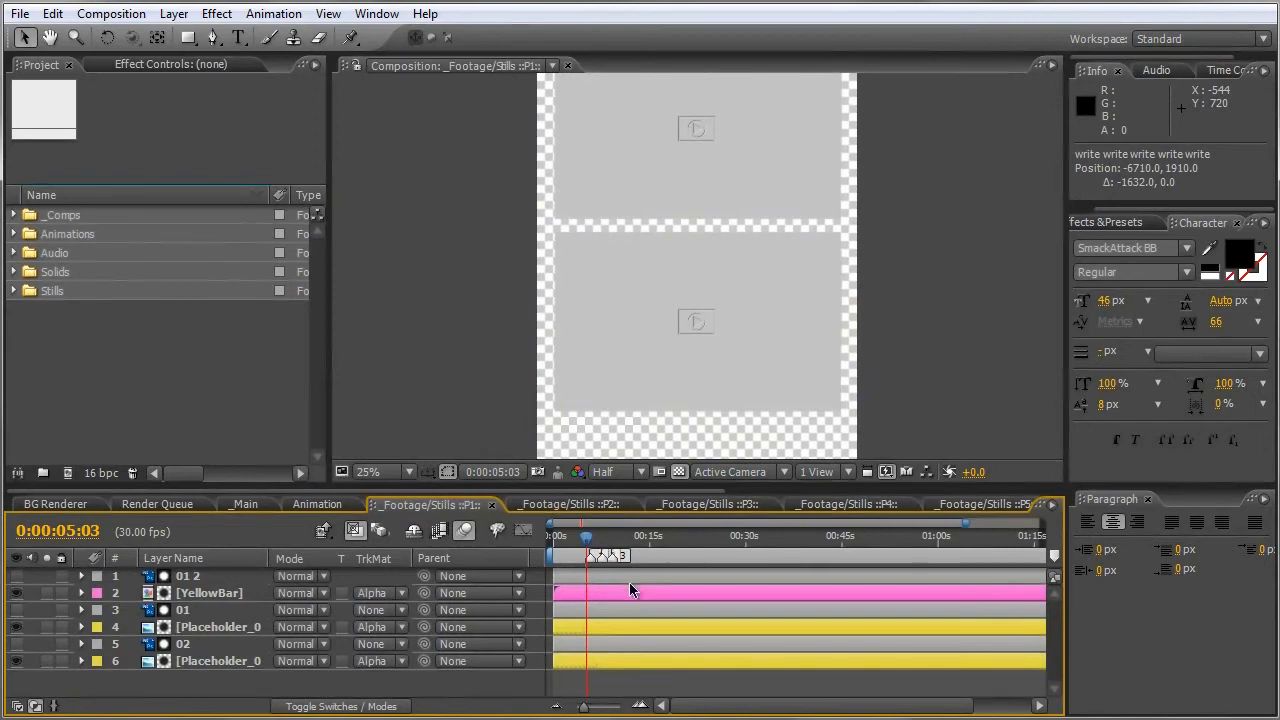
# Magnify the P1 timeline around its markers and step through them to marker 3 at 0:00:09:08.
pyautogui.press('=')
pyautogui.press('=')
pyautogui.press('=')
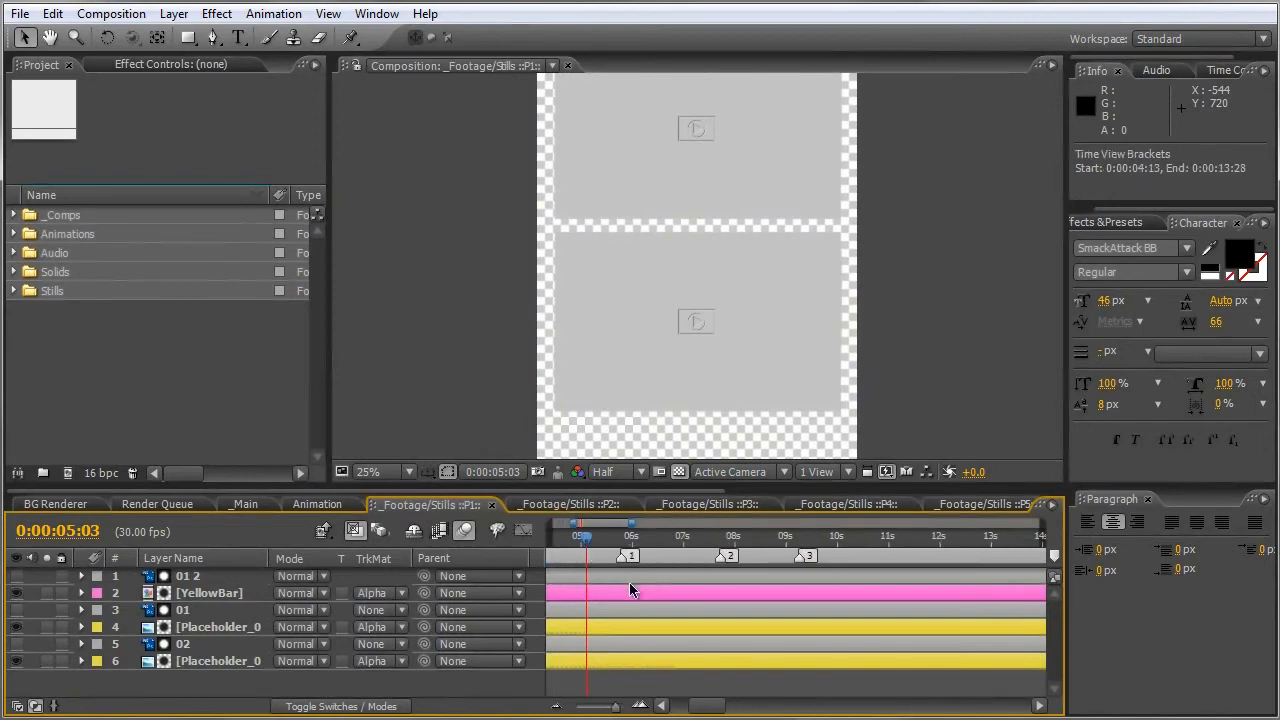
pyautogui.press('k')
pyautogui.press('k')
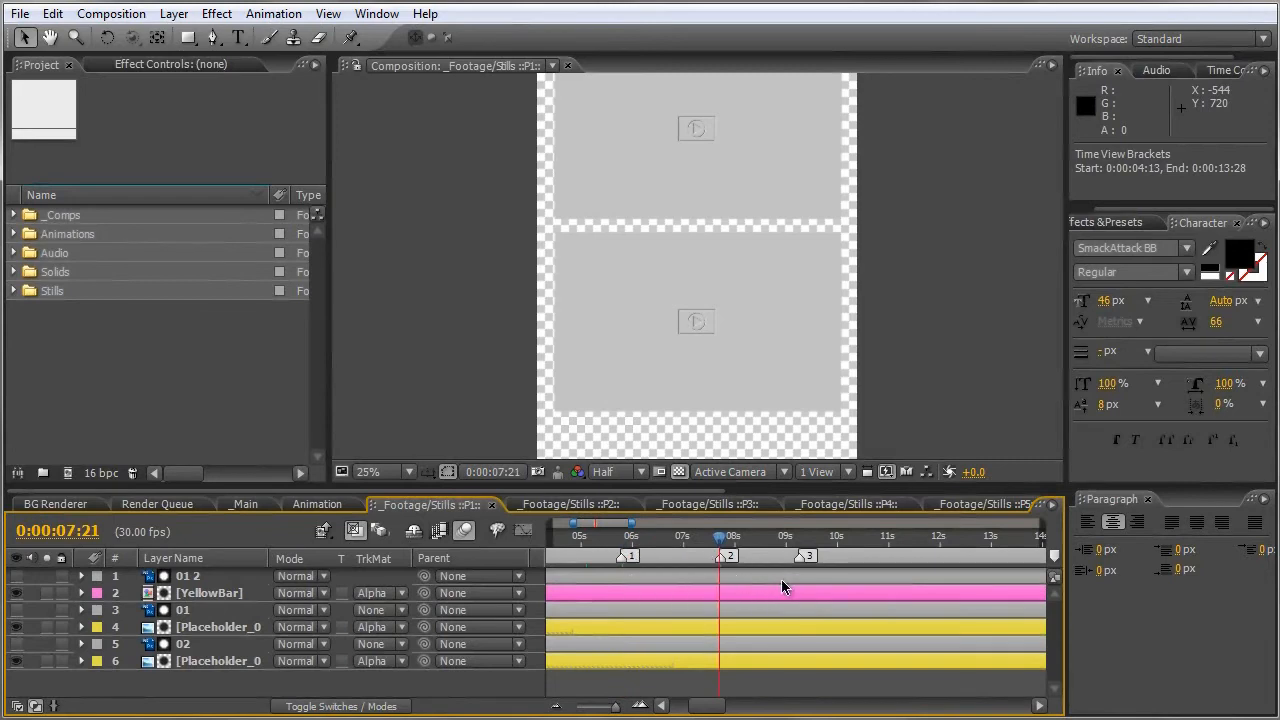
pyautogui.press('k')
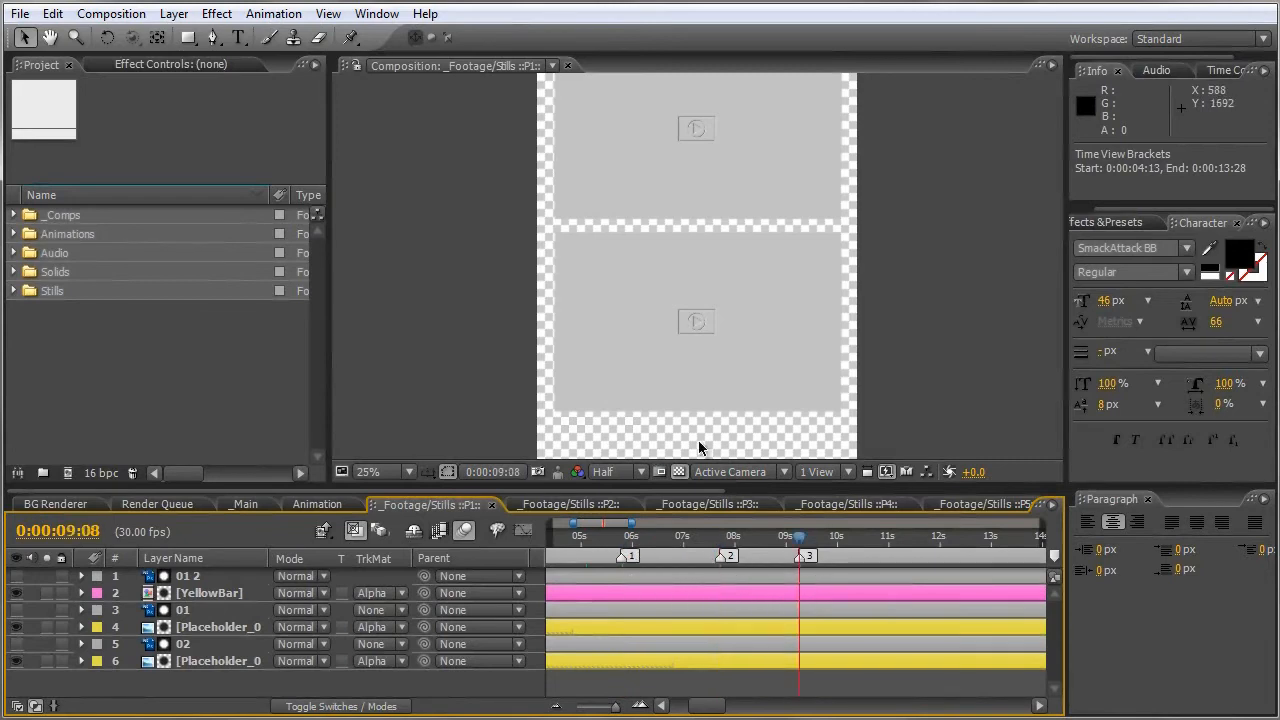
# Examine the P1 page layout with its two placeholders and the YellowBar caption, leaving no layer selected.
pyautogui.click(735, 400)
pyautogui.press('h')
pyautogui.moveTo(737, 400); pyautogui.dragTo(676, 406)
pyautogui.press('v')
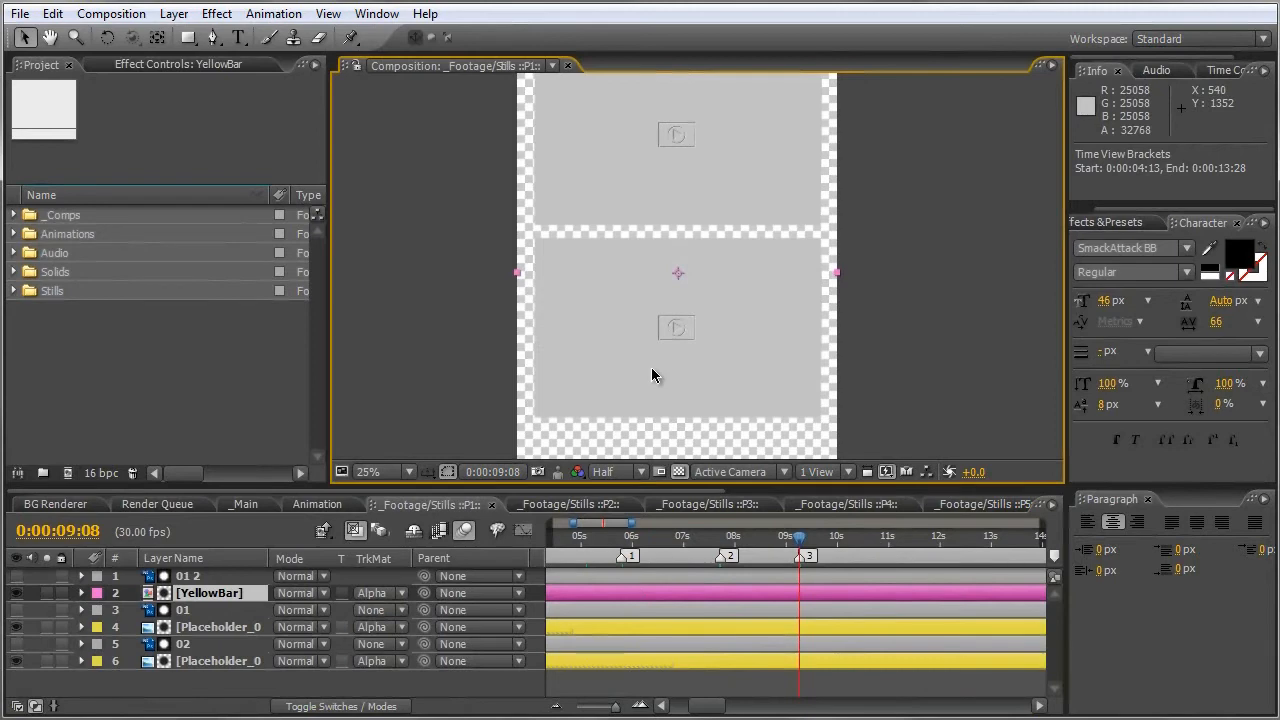
pyautogui.press('space')
pyautogui.moveTo(748, 291); pyautogui.dragTo(728, 338)
pyautogui.click(914, 356)
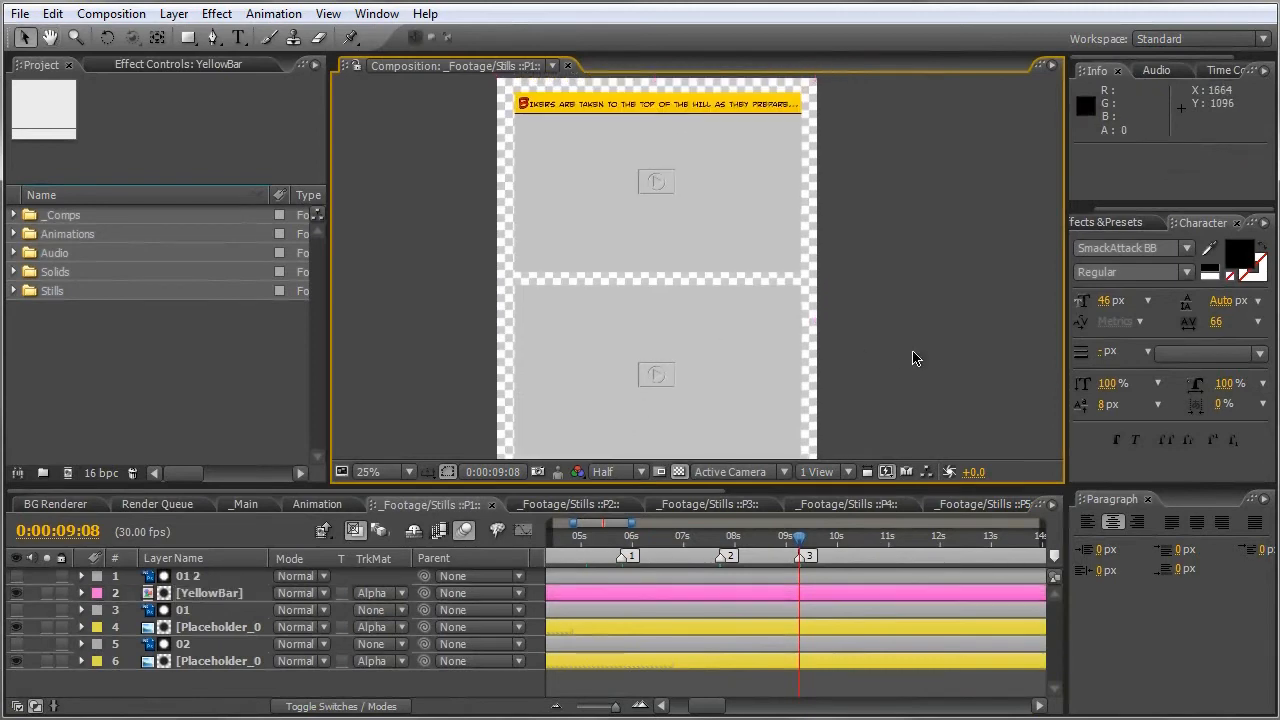
# Open the _Footage/Stills ::P2:: composition, magnify its timeline and step through markers 1 and 2 to 0:00:11:06.
pyautogui.click(610, 504)
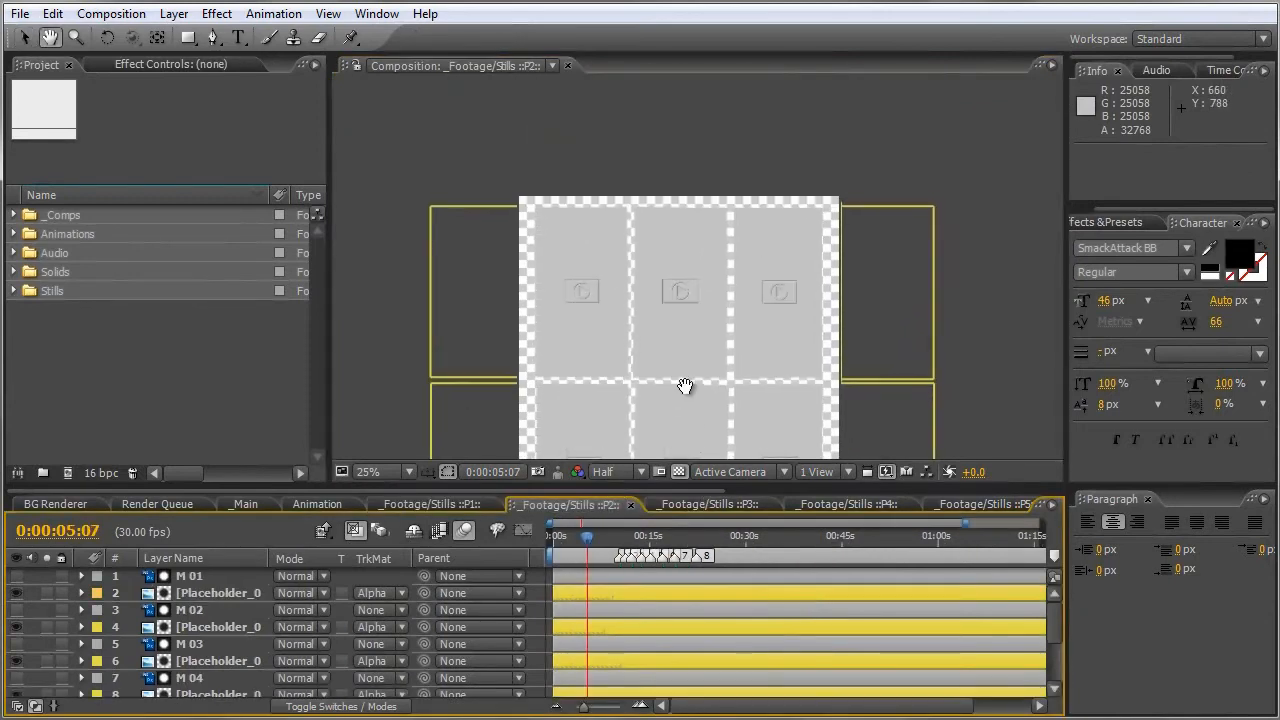
pyautogui.press('=')
pyautogui.press('=')
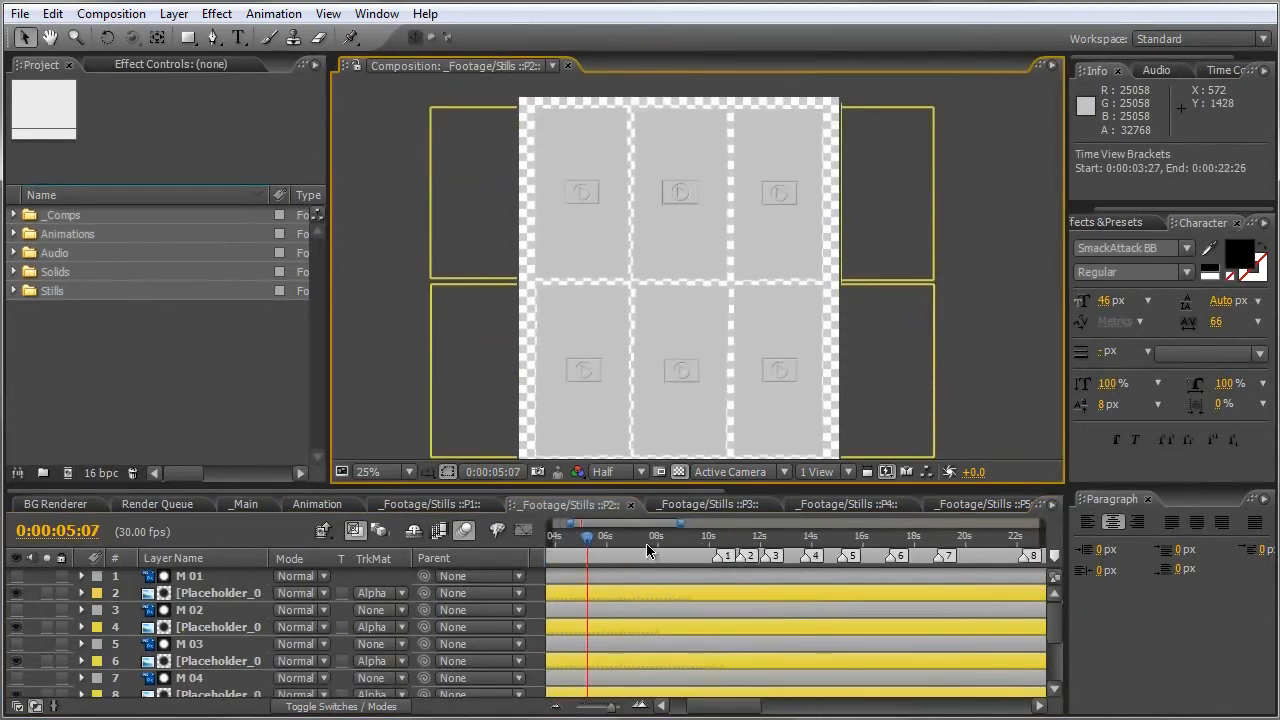
pyautogui.press('1')
pyautogui.press('2')
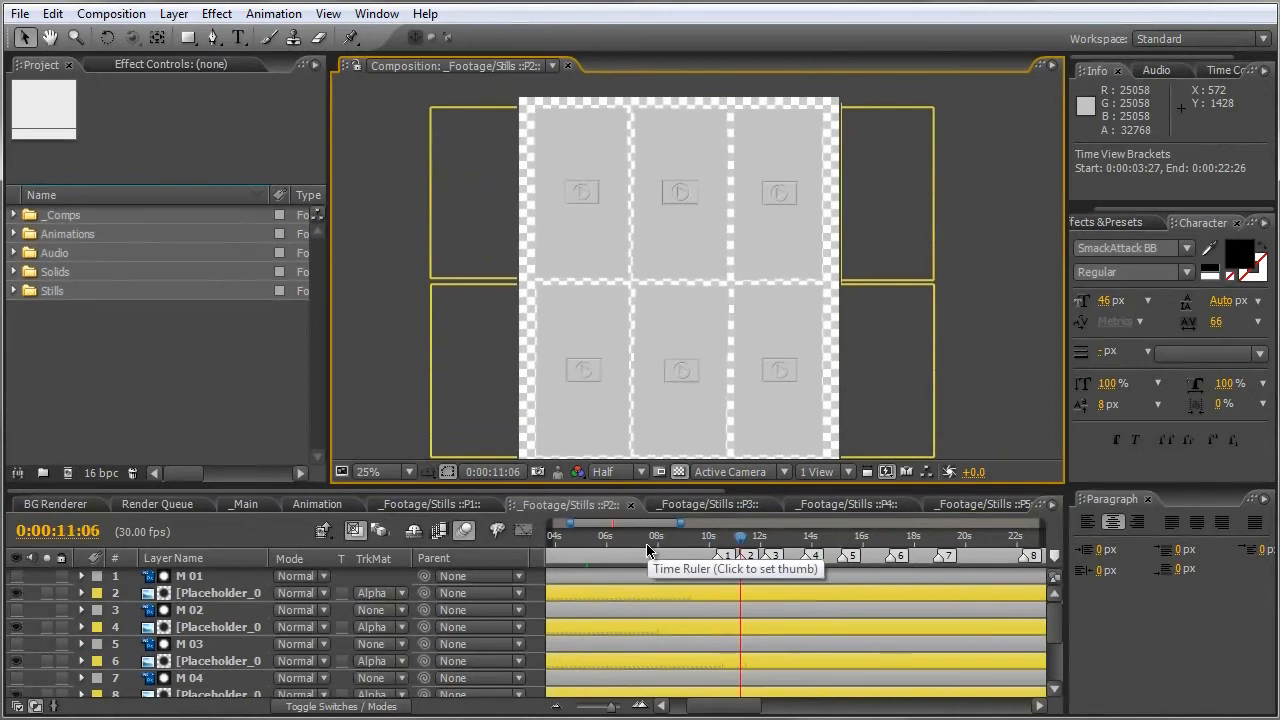
# Step through markers 3 to 8 in the P2 timeline to examine the timing of its placeholders.
pyautogui.press('3')
pyautogui.press('4')
pyautogui.press('5')
pyautogui.press('6')
pyautogui.press('7')
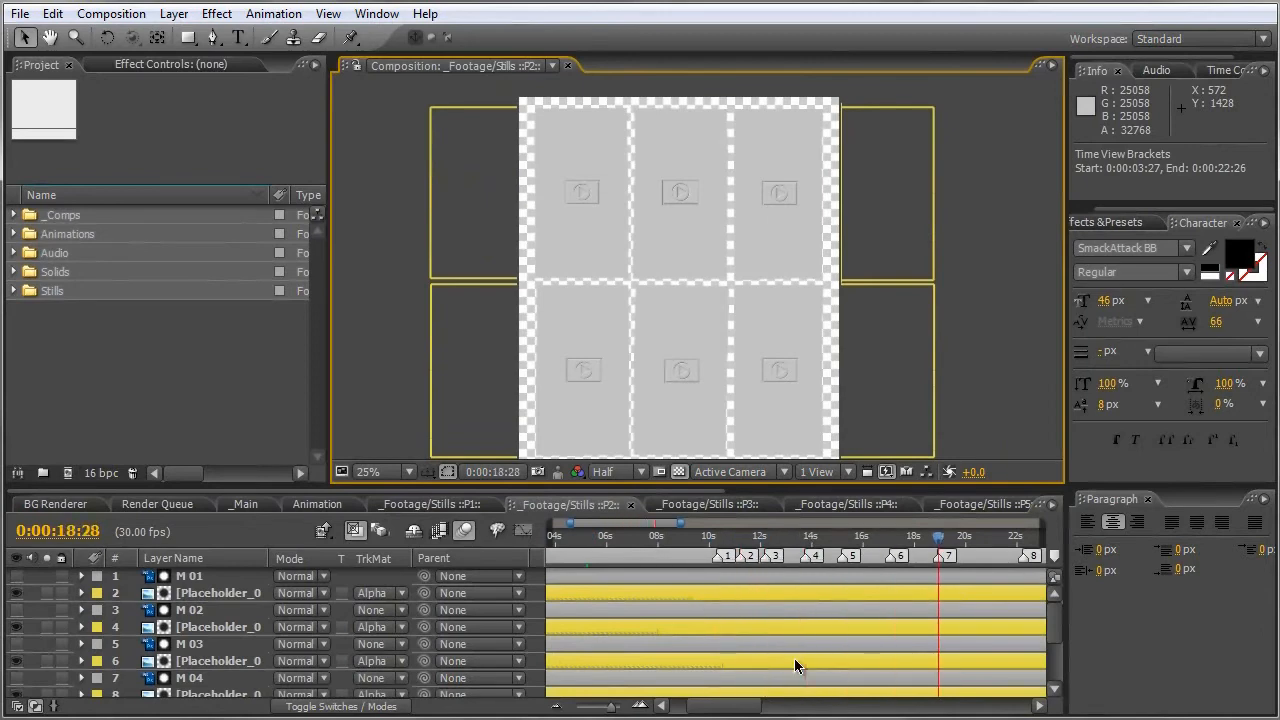
pyautogui.press('8')
pyautogui.hscroll(2, 843, 614)
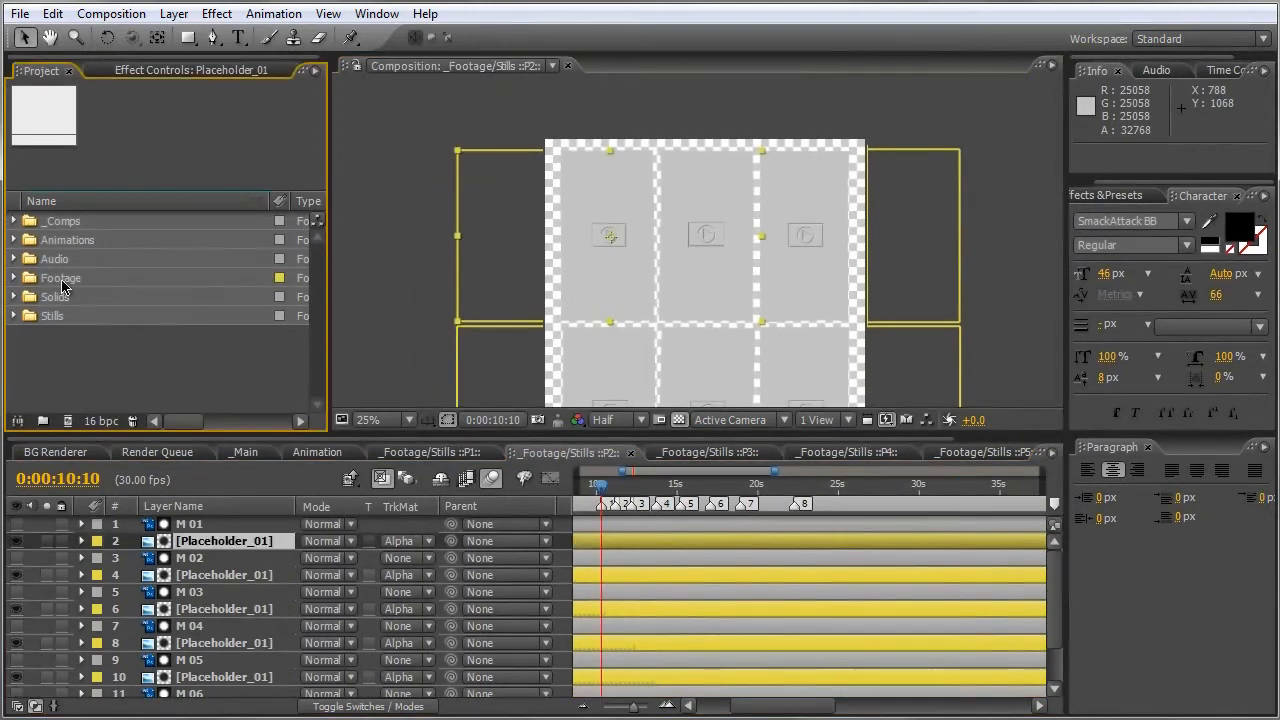
# Expand the Footage folder in the project to reach the Shot_008.mov clip.
pyautogui.click(62, 280)
pyautogui.click(14, 278)
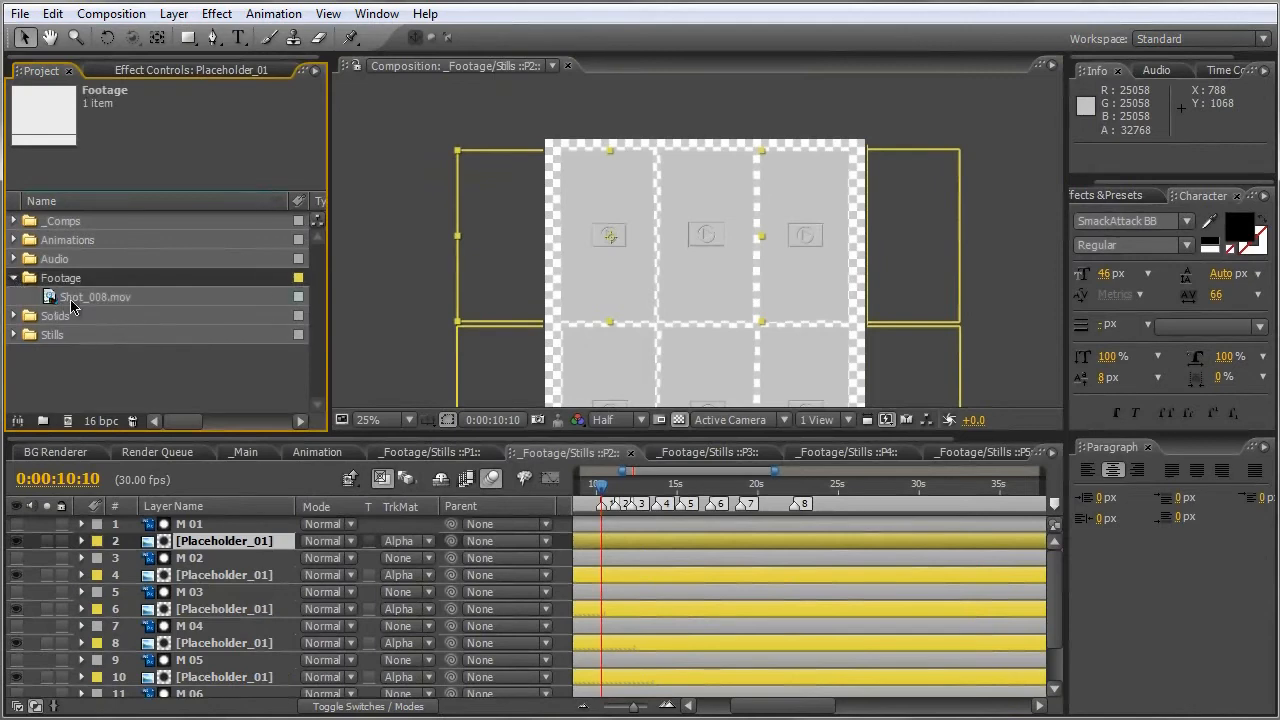
# Add a new untitled folder to the project as a demonstration and delete it again.
pyautogui.click(66, 372)
pyautogui.click(43, 421)
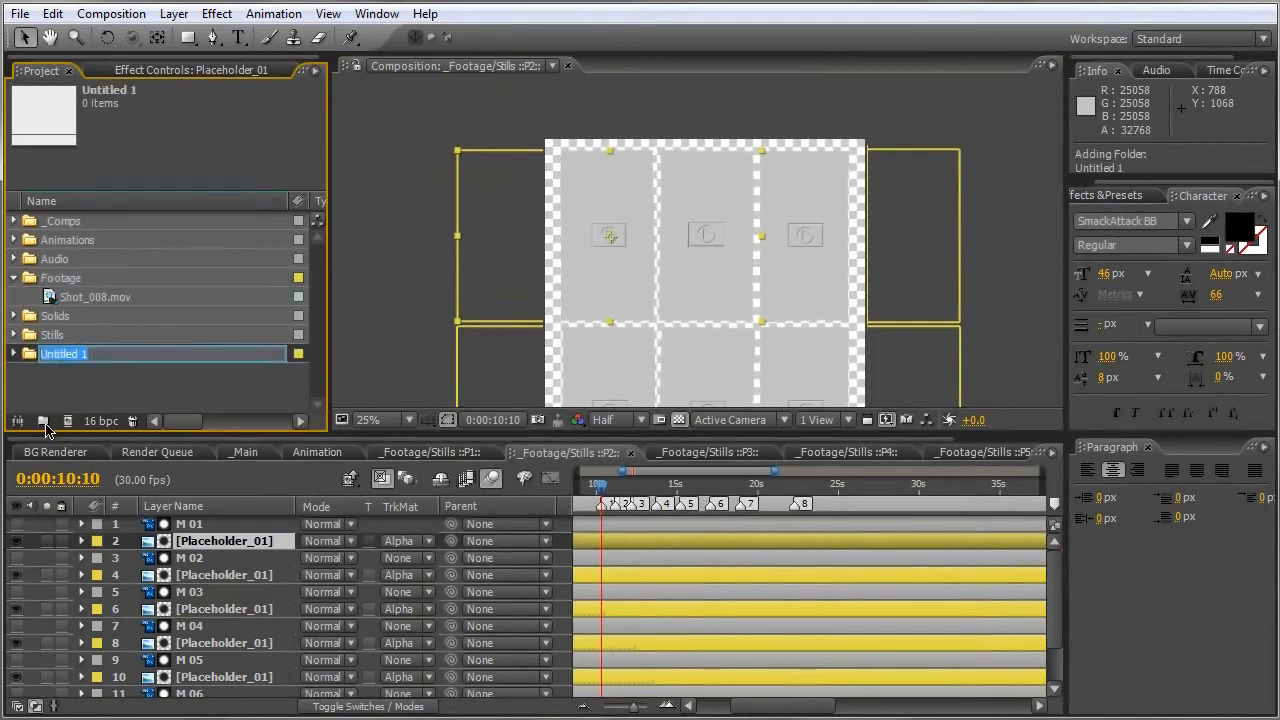
pyautogui.click(63, 382)
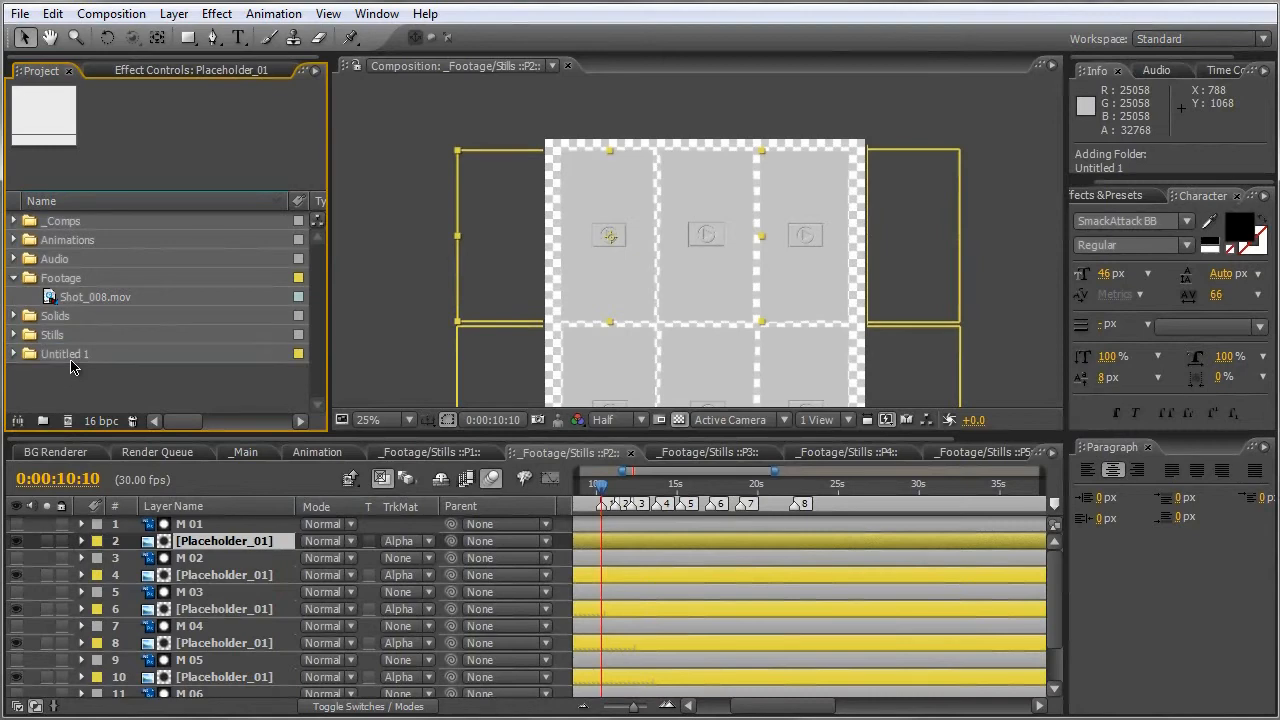
pyautogui.click(68, 356)
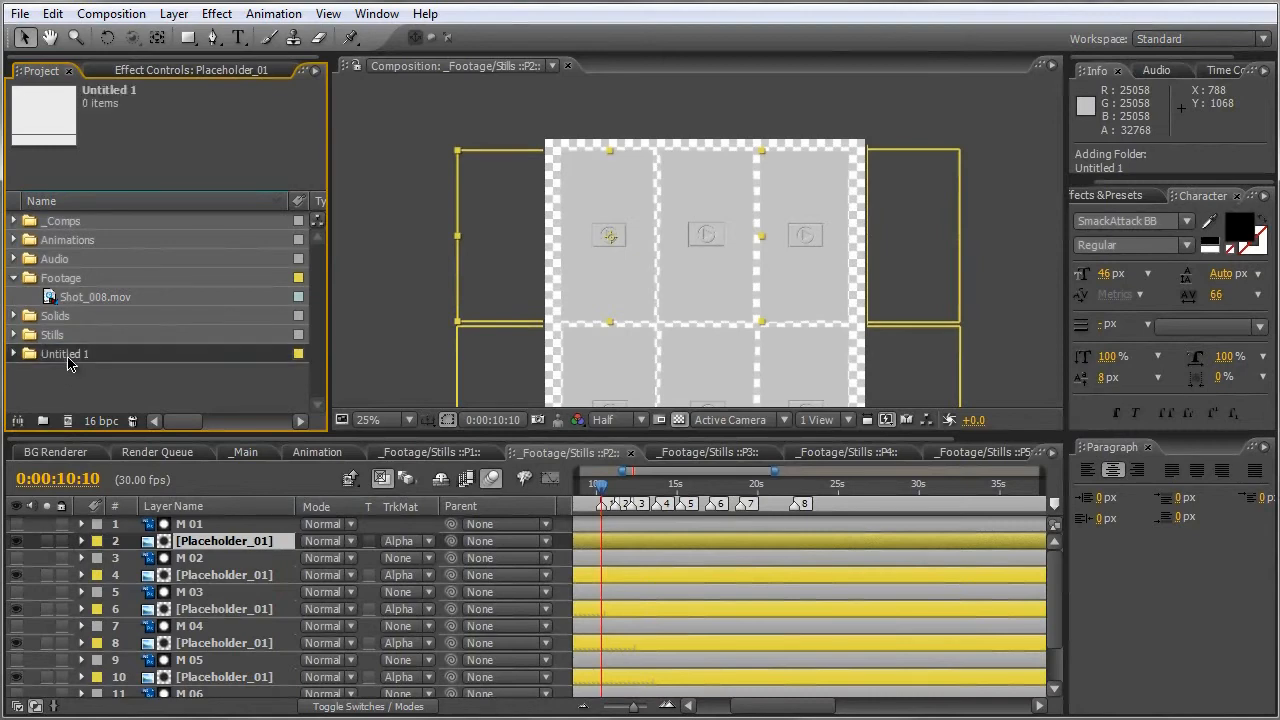
pyautogui.press('Delete')
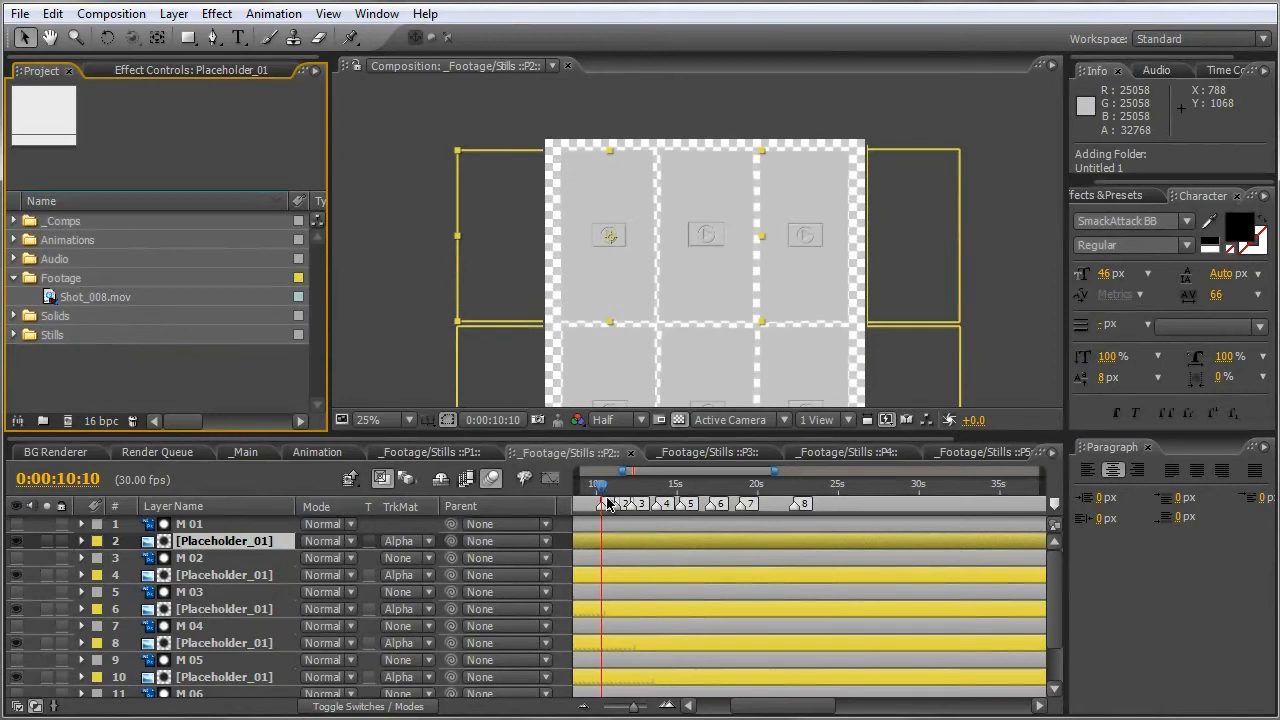
# Replace the placeholder source of layer 2, directly under M 01, with Shot_008.mov in the P2 composition.
pyautogui.scroll(5, 601, 492)
pyautogui.scroll(-2, 620, 525)
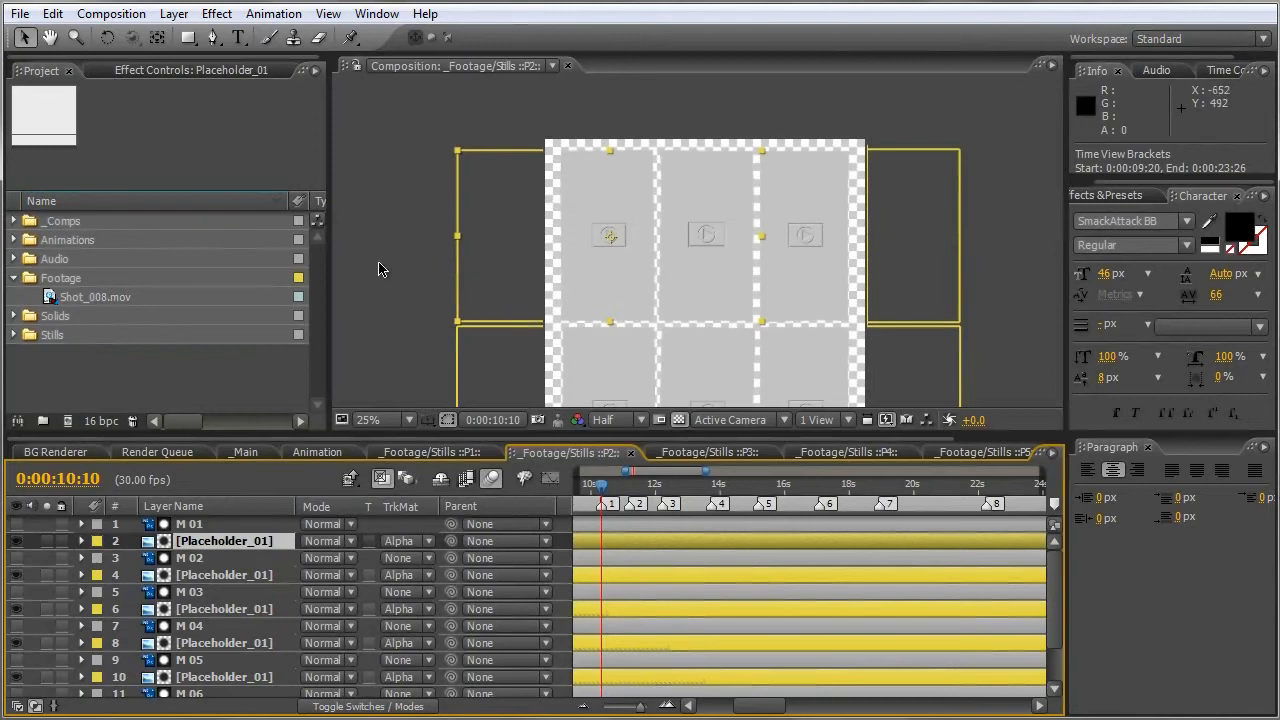
pyautogui.click(205, 542)
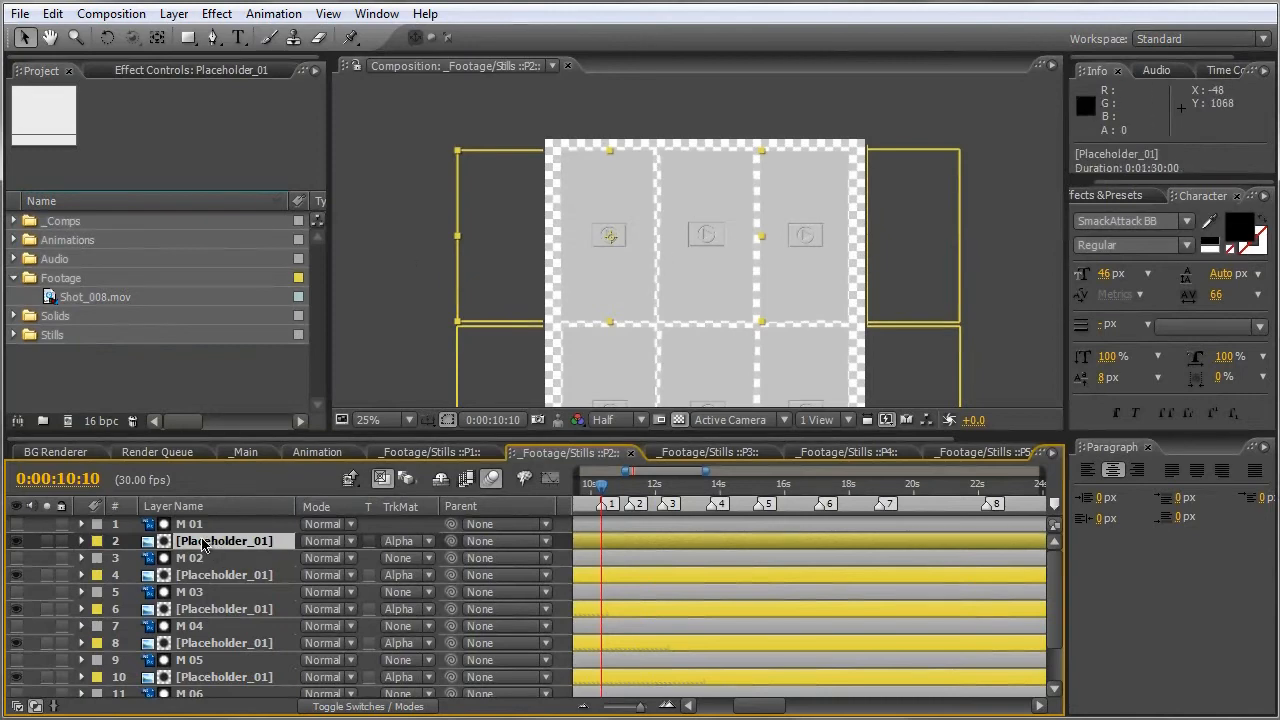
pyautogui.click(75, 305)
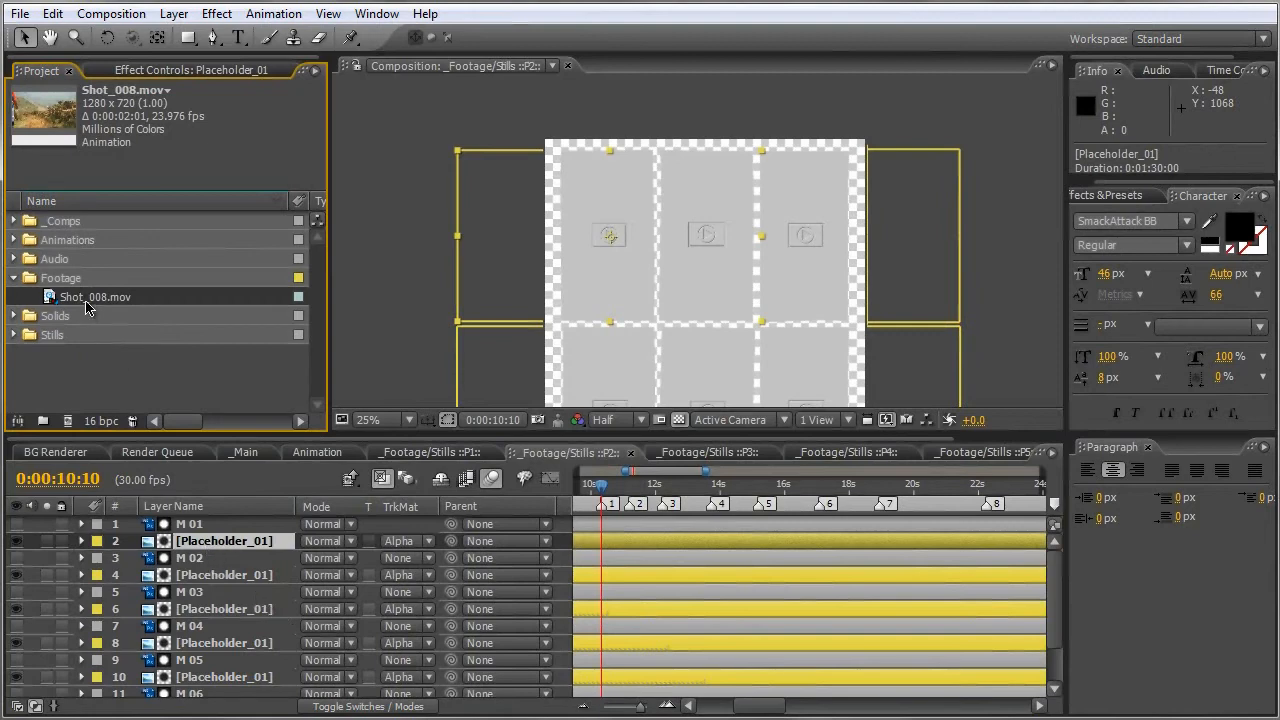
pyautogui.moveTo(86, 304); pyautogui.dragTo(194, 541)
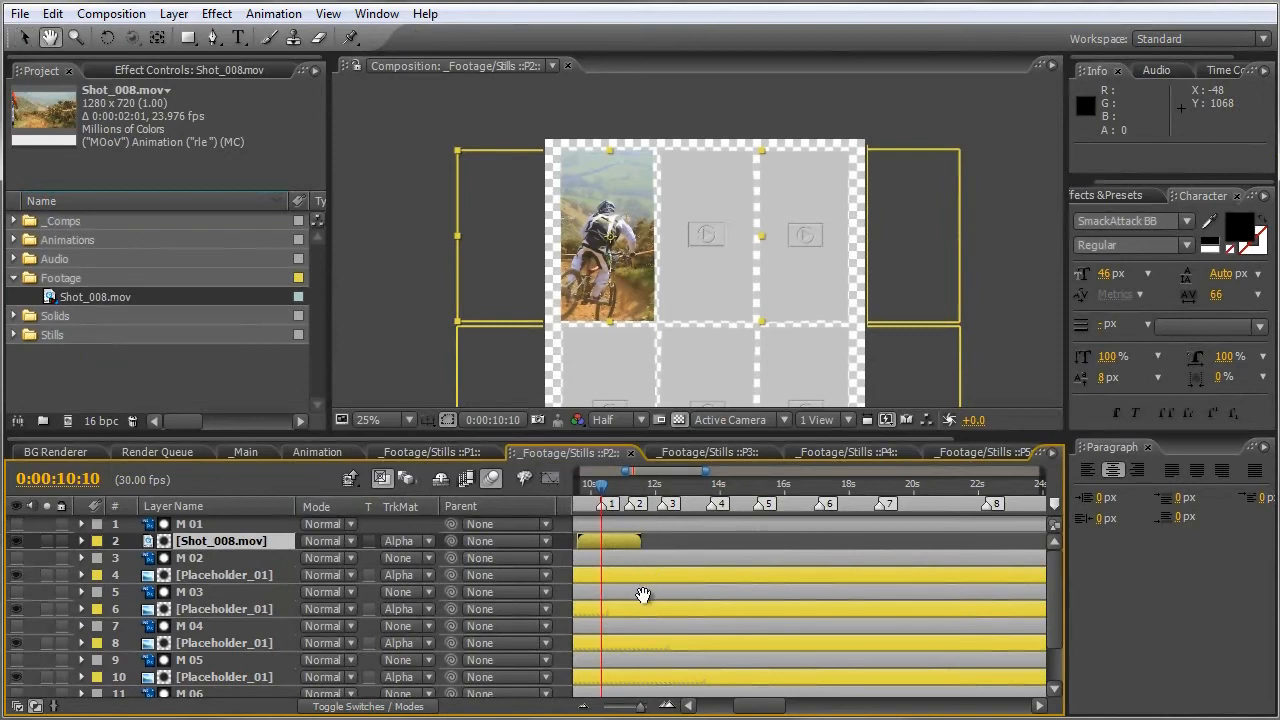
# Slide the Shot_008.mov layer 8 frames later, check it around marker 1, and shift it back by 5 frames.
pyautogui.moveTo(643, 592); pyautogui.dragTo(686, 598)
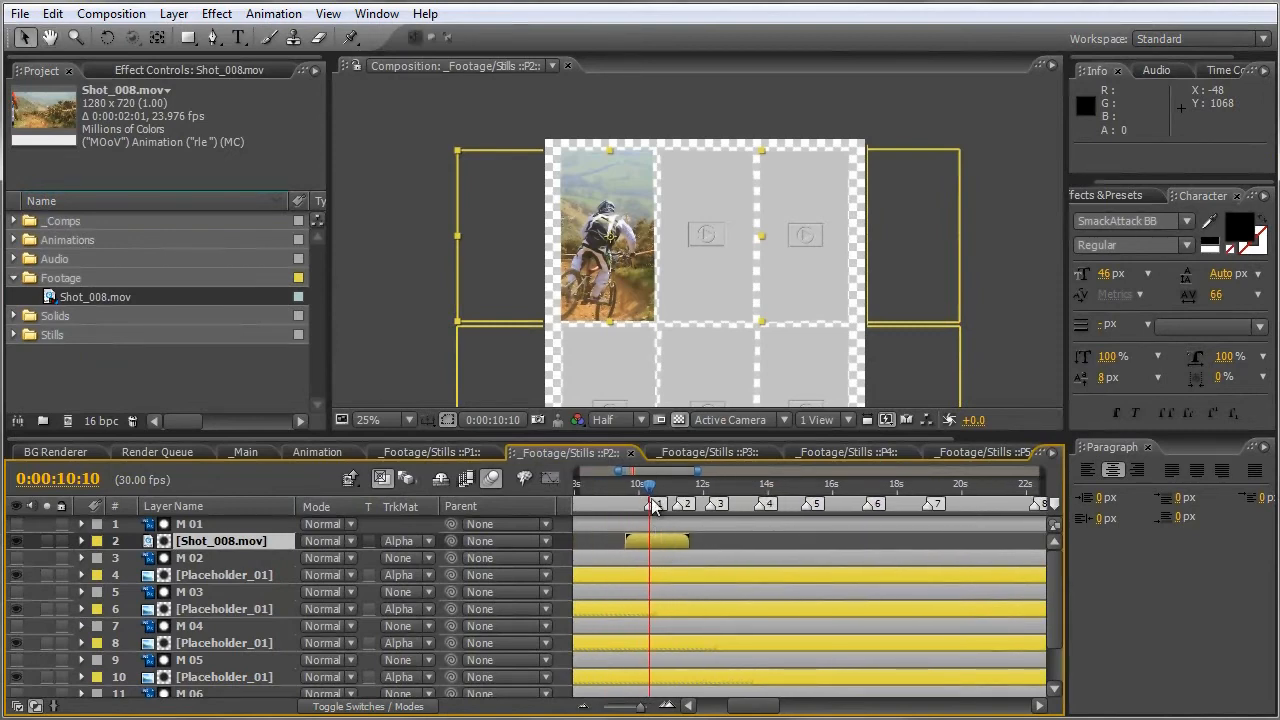
pyautogui.moveTo(668, 543); pyautogui.dragTo(676, 543)
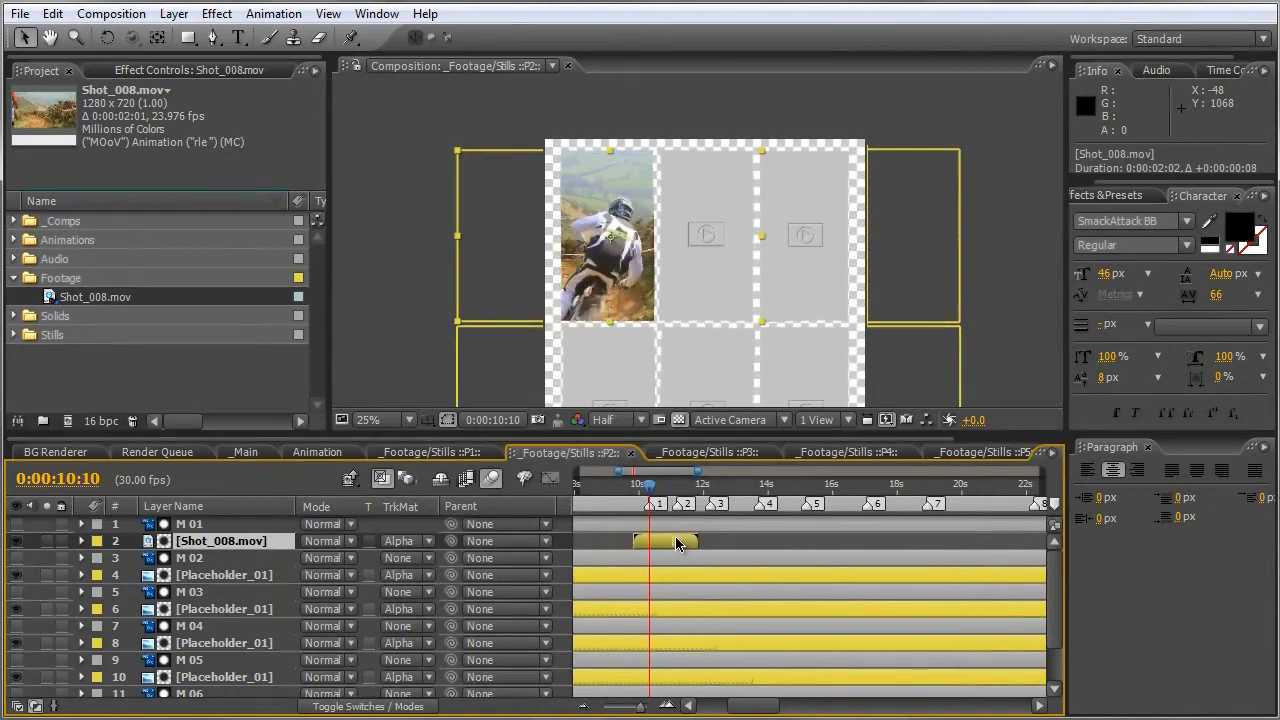
pyautogui.moveTo(650, 485)
pyautogui.mouseDown()
pyautogui.moveTo(687, 493)
pyautogui.moveTo(655, 492)
pyautogui.mouseUp()
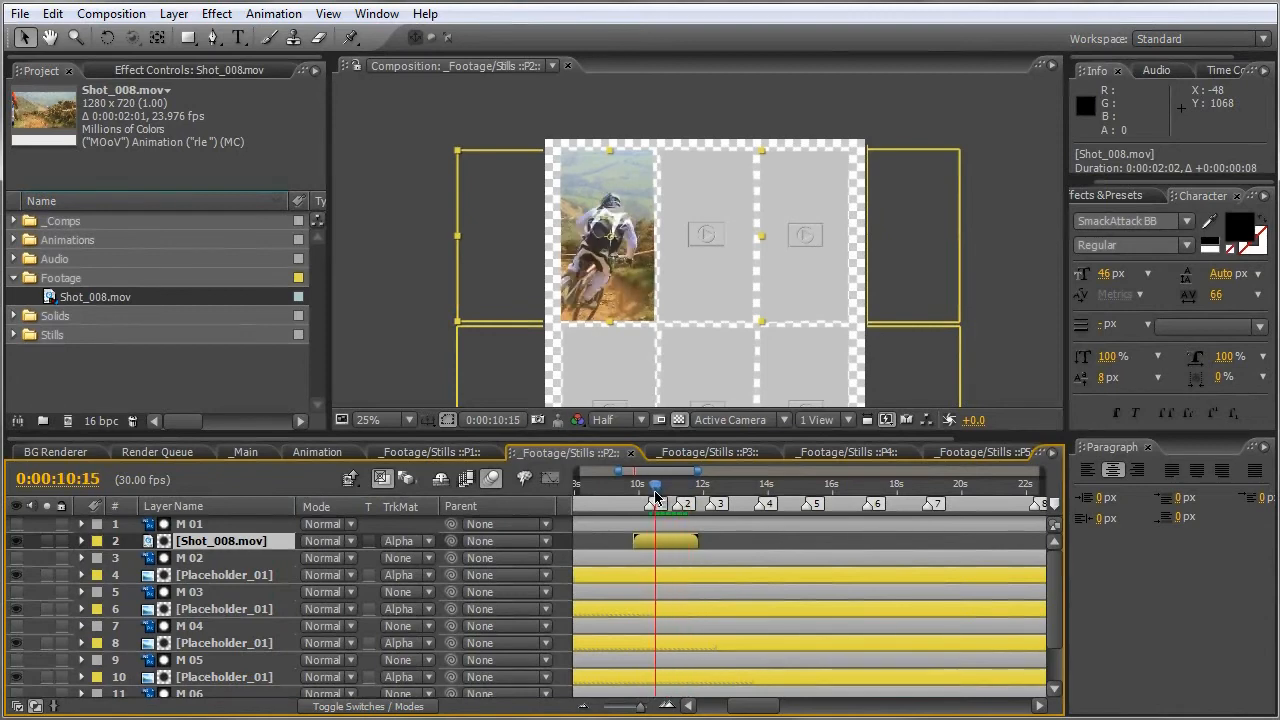
pyautogui.press('1')
pyautogui.moveTo(670, 543); pyautogui.dragTo(665, 543)
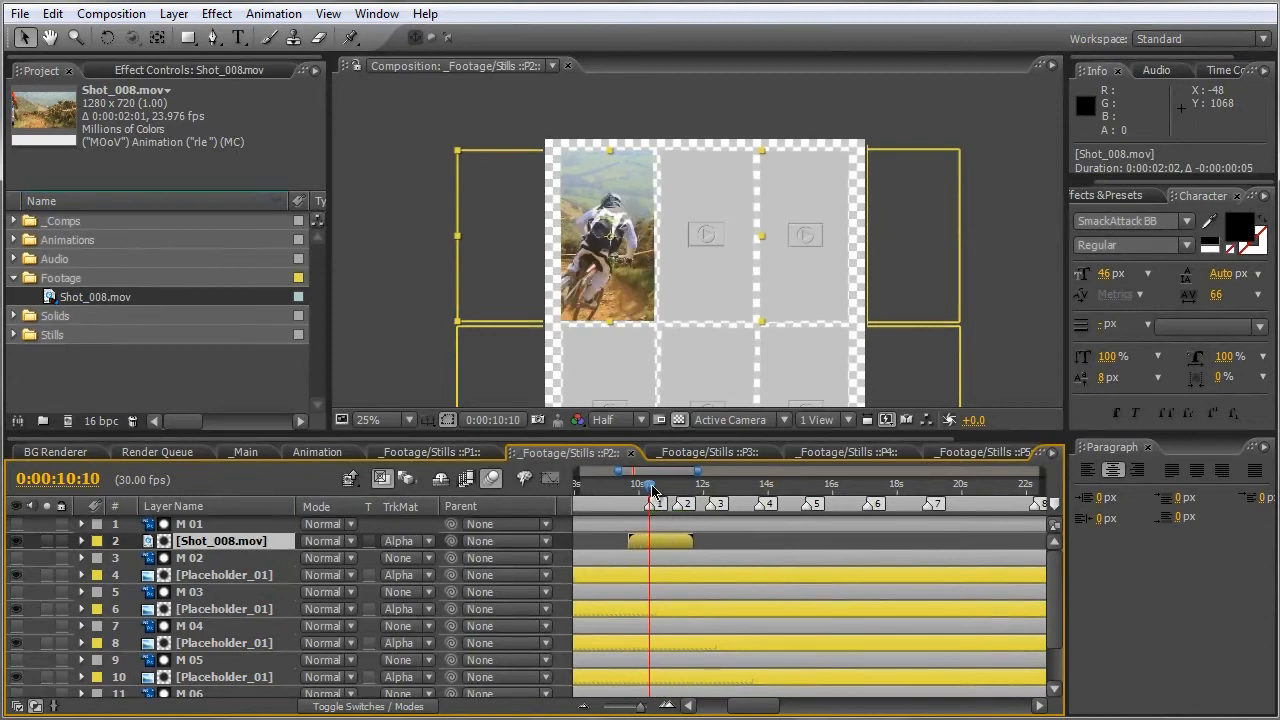
# Enable time remapping on the Shot_008.mov layer and add Time Remap keyframes at marker 2 and marker 1.
pyautogui.press('2')
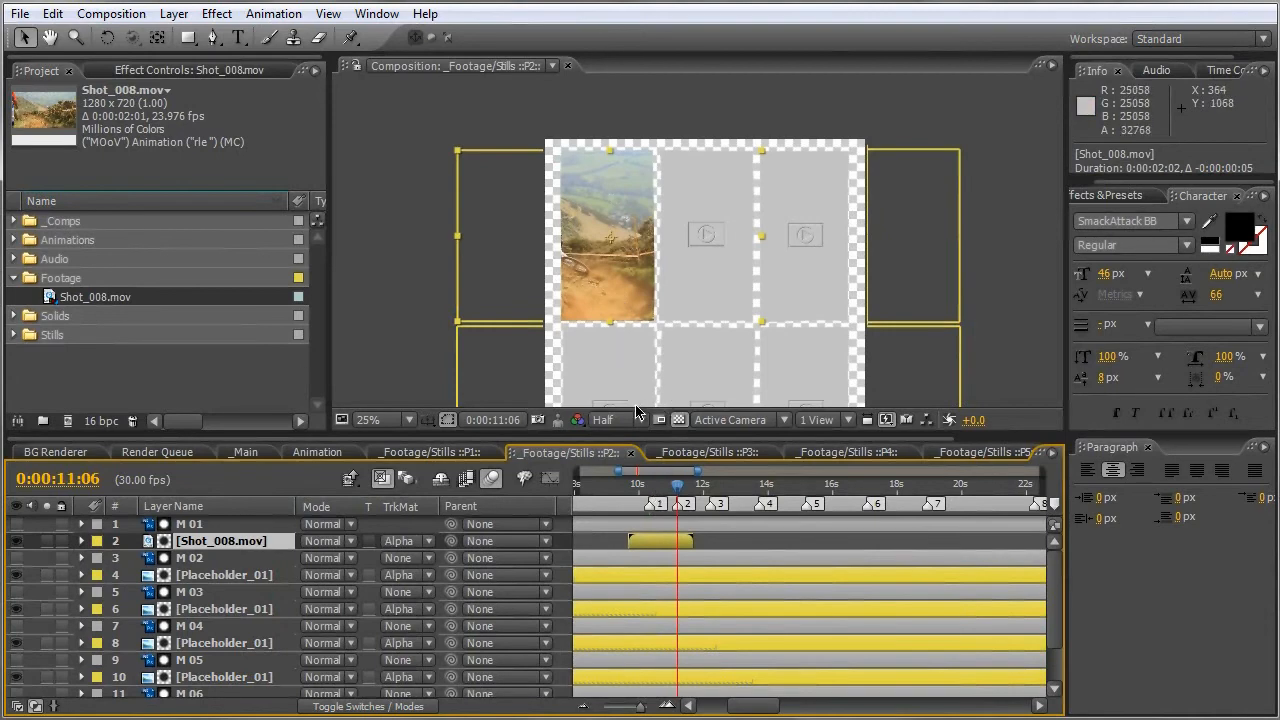
pyautogui.rightClick(245, 543)
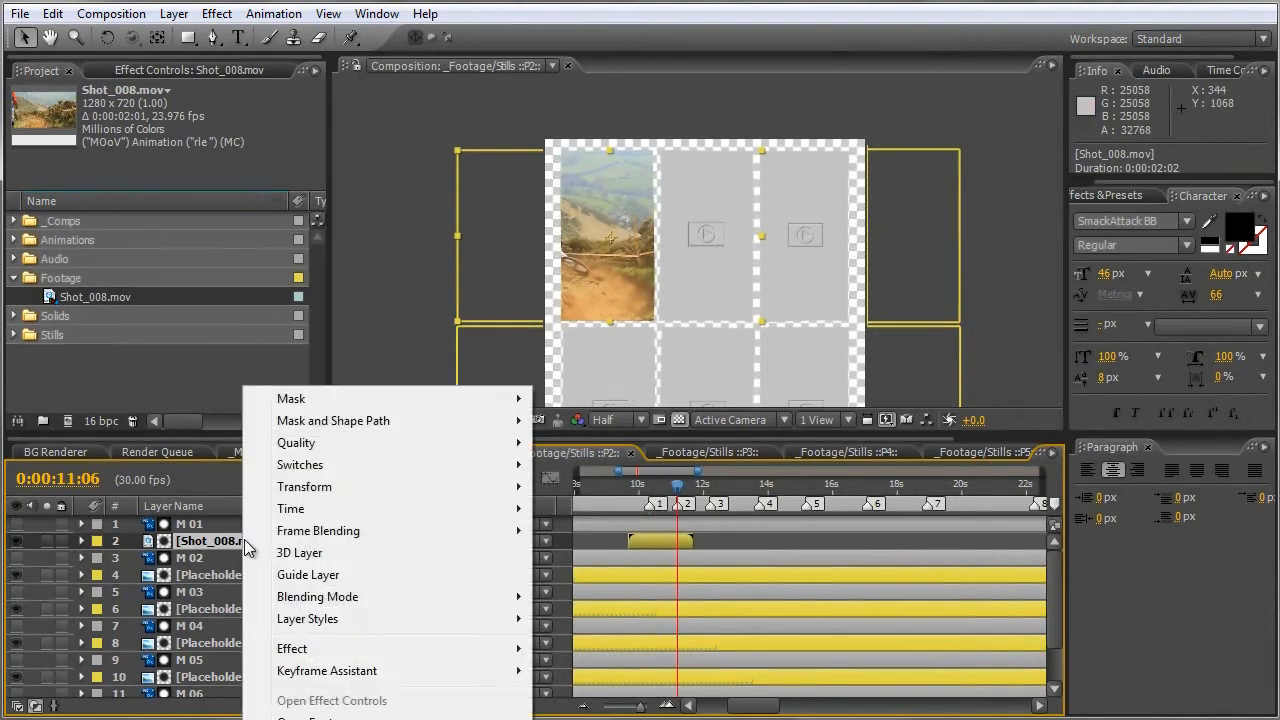
pyautogui.moveTo(278, 512)
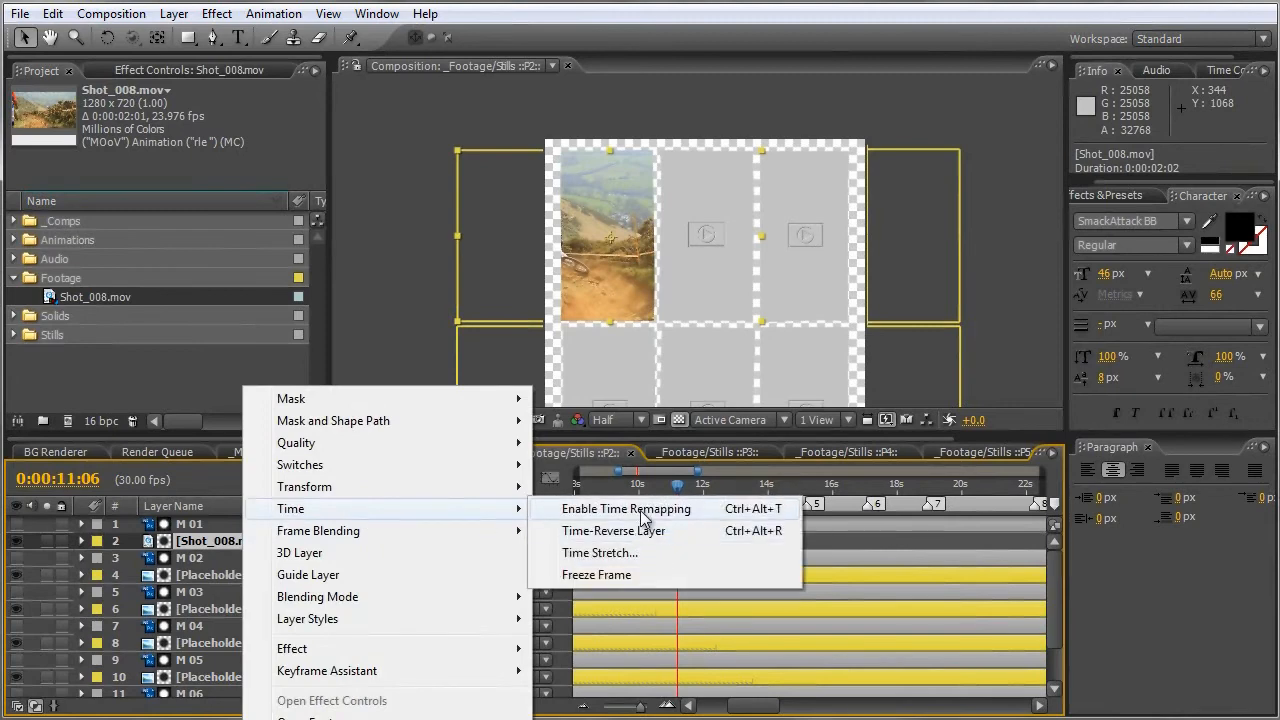
pyautogui.click(643, 519)
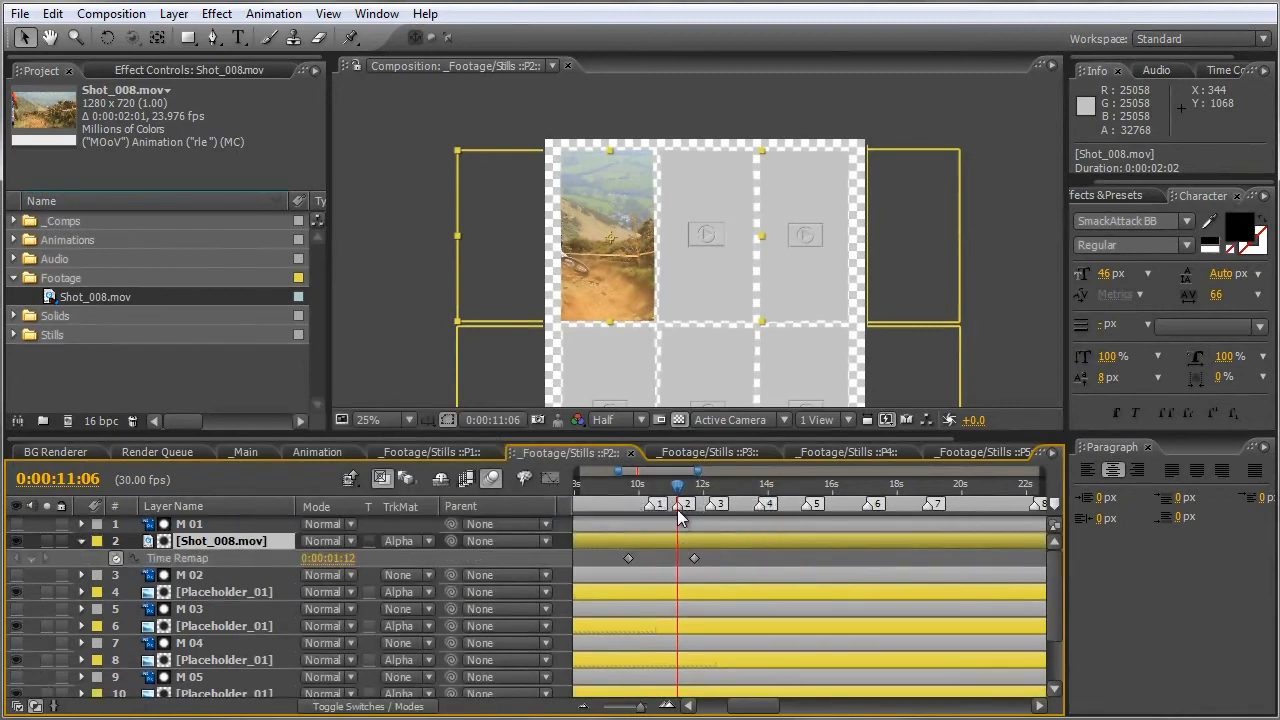
pyautogui.click(31, 558)
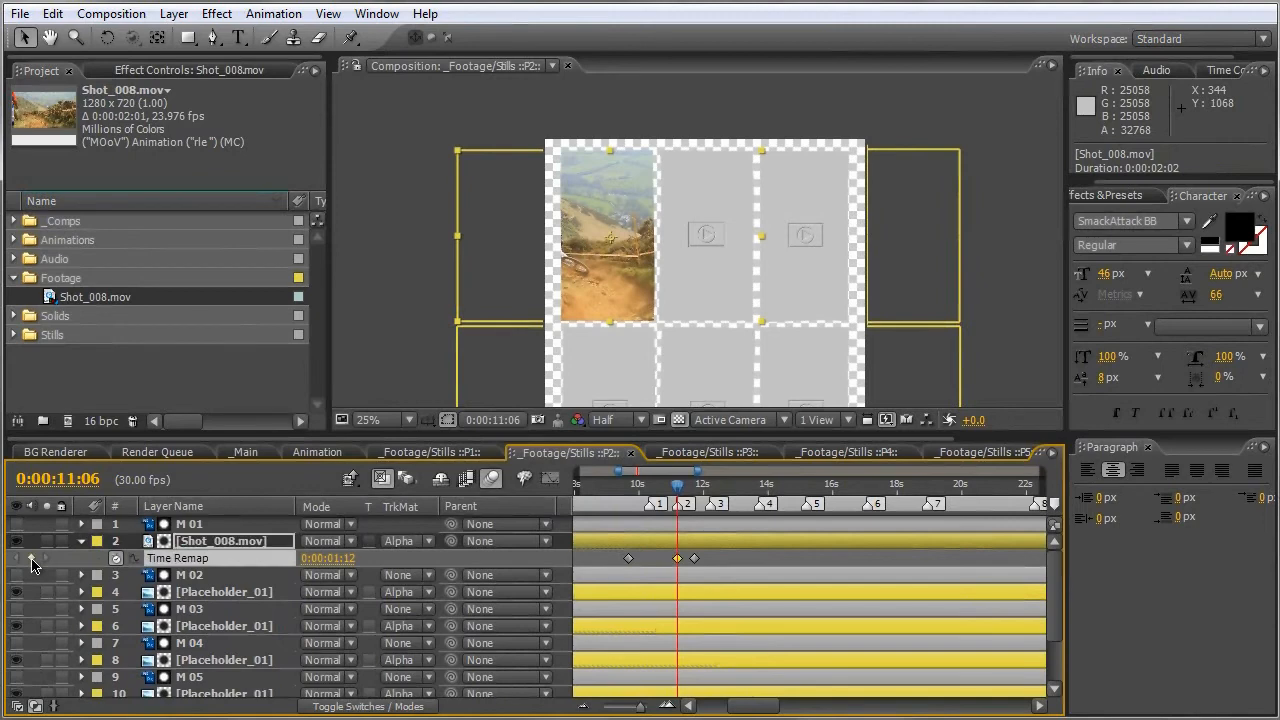
pyautogui.press('1')
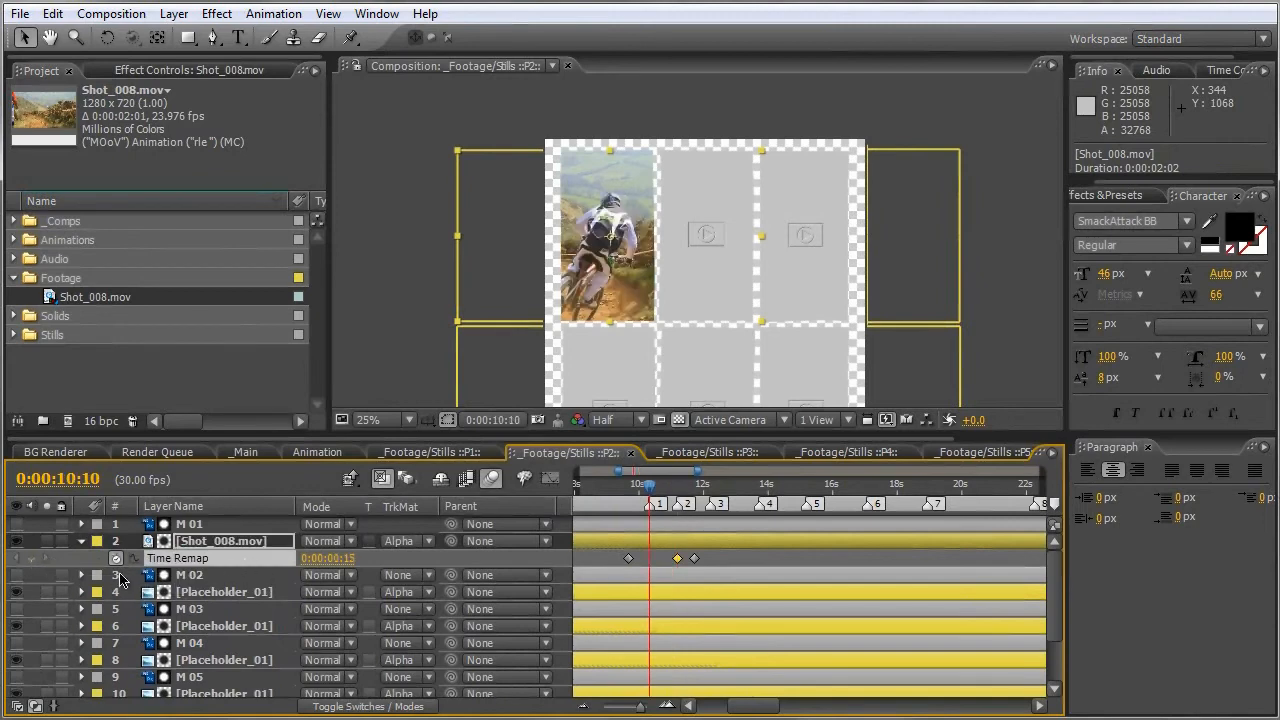
pyautogui.click(35, 558)
# Delete the original first and last Time Remap keyframes outside markers 1 and 2, and check the clip at marker 1.
pyautogui.click(630, 560)
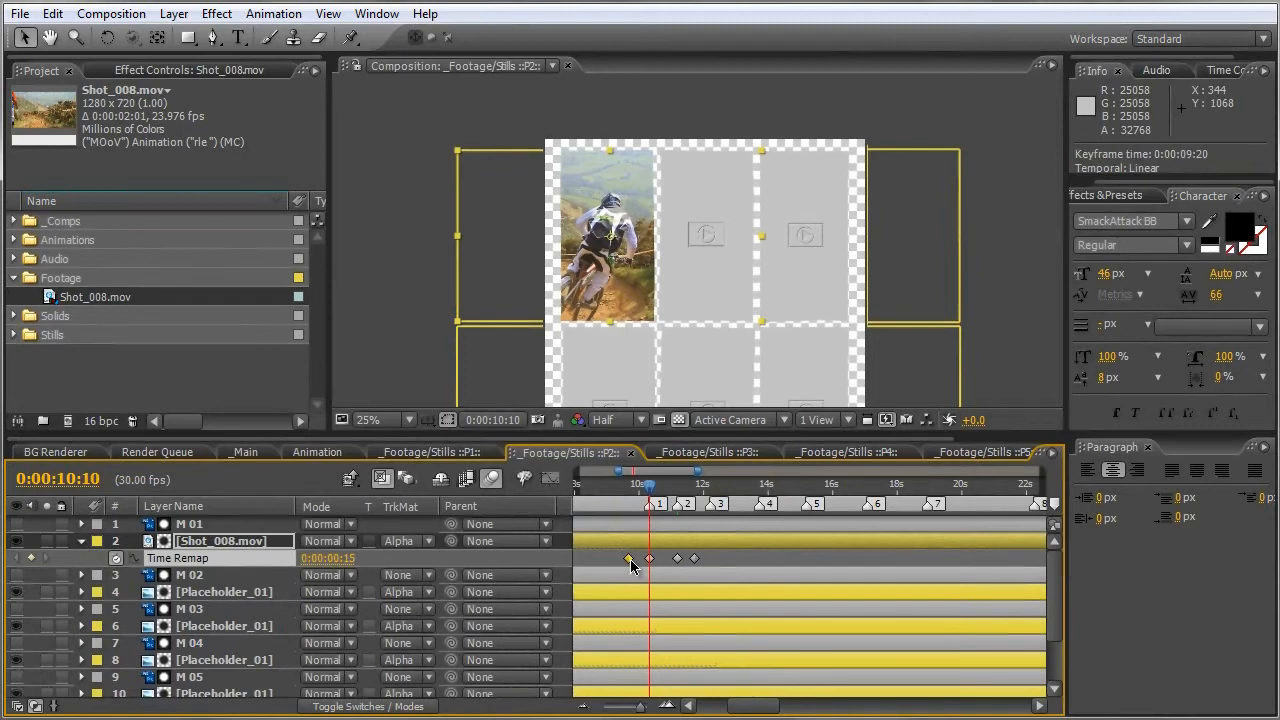
pyautogui.press('Delete')
pyautogui.click(694, 558)
pyautogui.press('Delete')
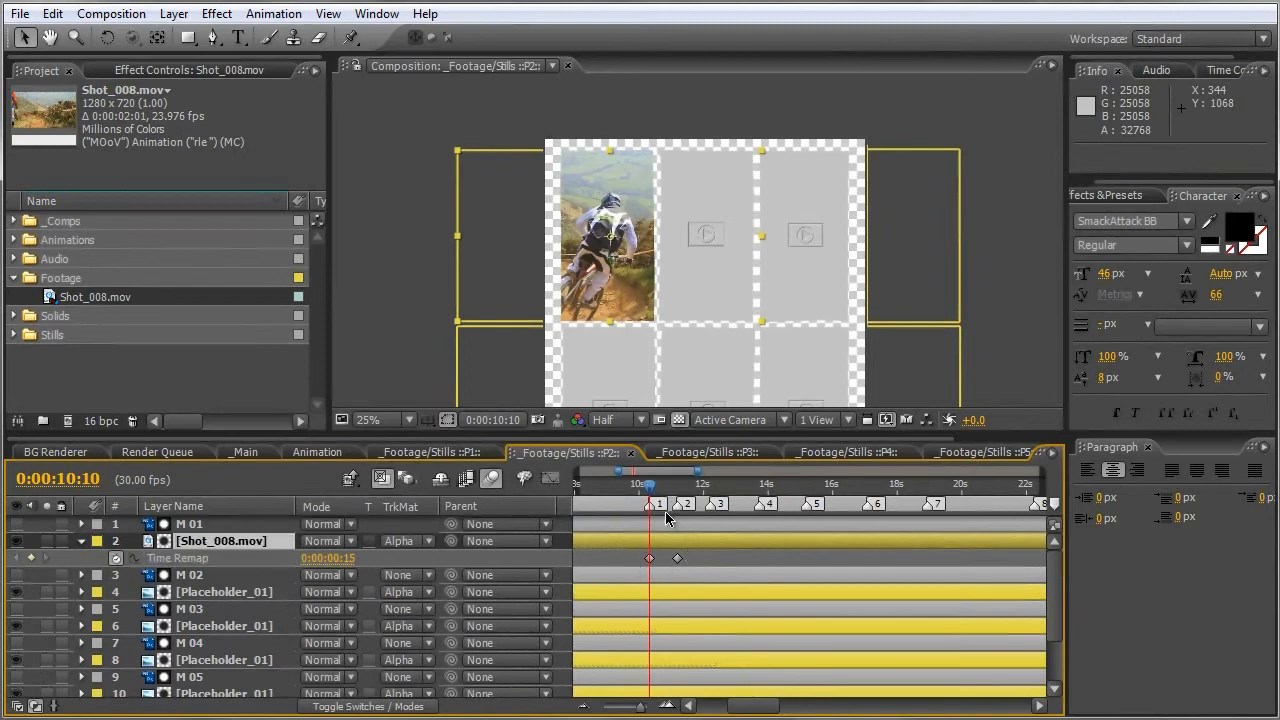
pyautogui.moveTo(652, 490)
pyautogui.mouseDown()
pyautogui.moveTo(620, 492)
pyautogui.moveTo(714, 506)
pyautogui.moveTo(652, 510)
pyautogui.moveTo(681, 517)
pyautogui.moveTo(651, 521)
pyautogui.moveTo(682, 500)
pyautogui.moveTo(652, 502)
pyautogui.mouseUp()
# Reveal the Position property of Shot_008.mov and set keyframes at marker 1 and at marker 2.
pyautogui.press('p')
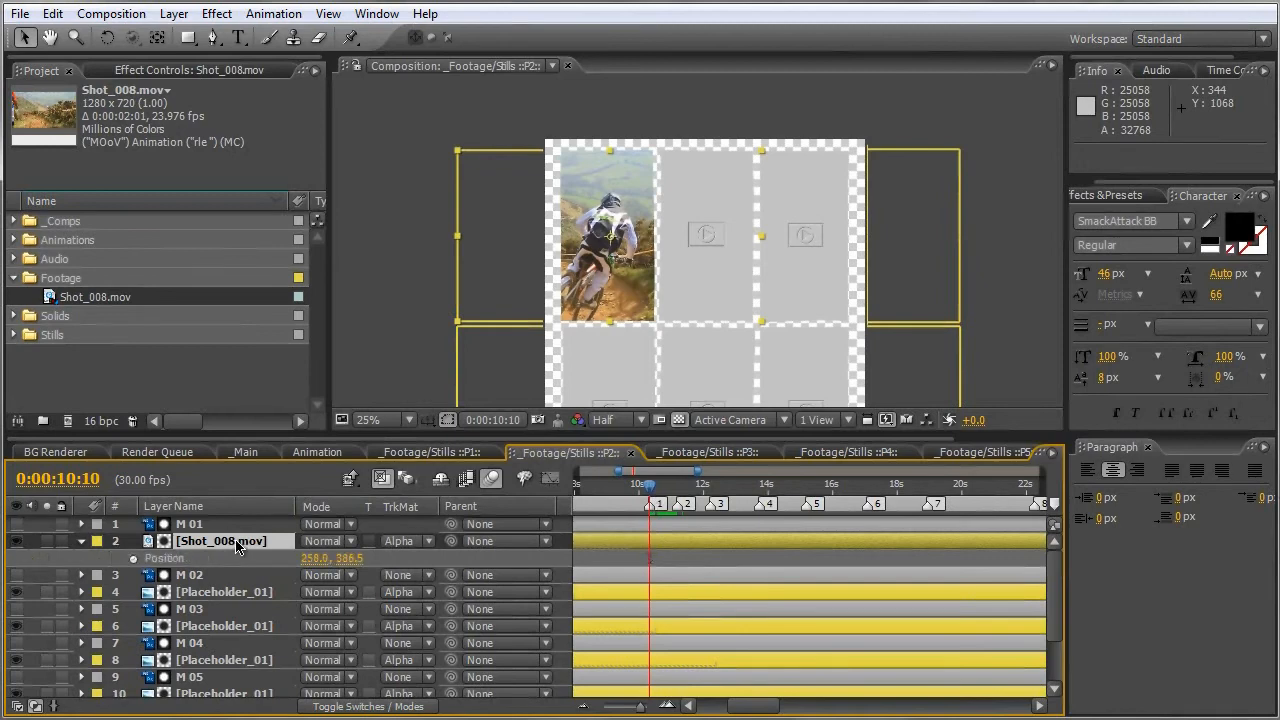
pyautogui.click(134, 560)
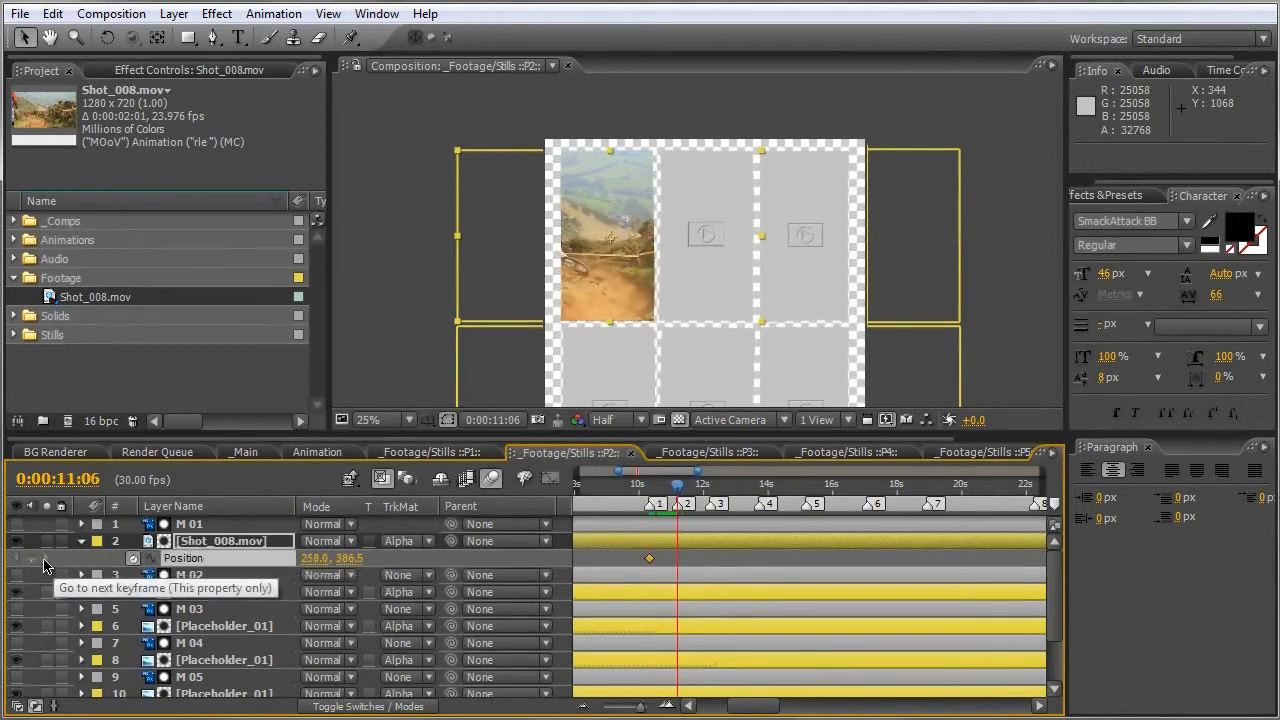
pyautogui.click(31, 557)
# Add a Position keyframe at 0:00:10:28 and move the clip sideways to 342.0, 386.5 at marker 2.
pyautogui.moveTo(677, 485); pyautogui.dragTo(667, 495)
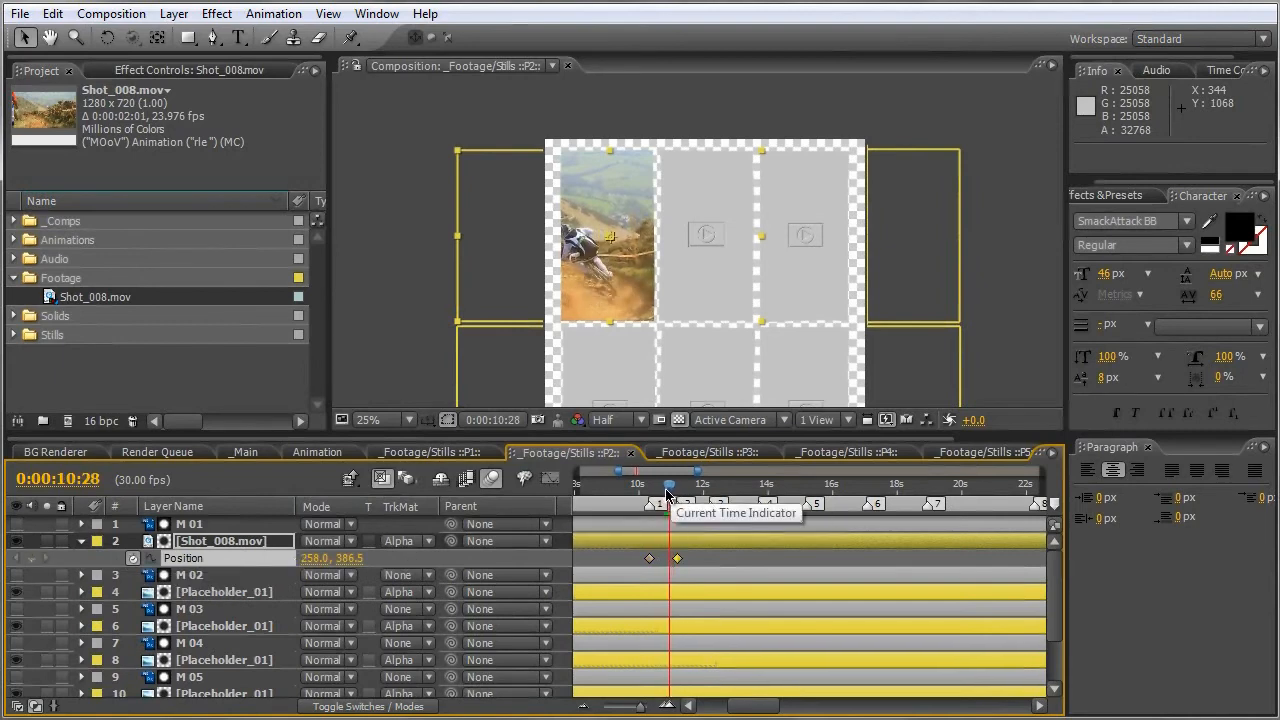
pyautogui.click(31, 557)
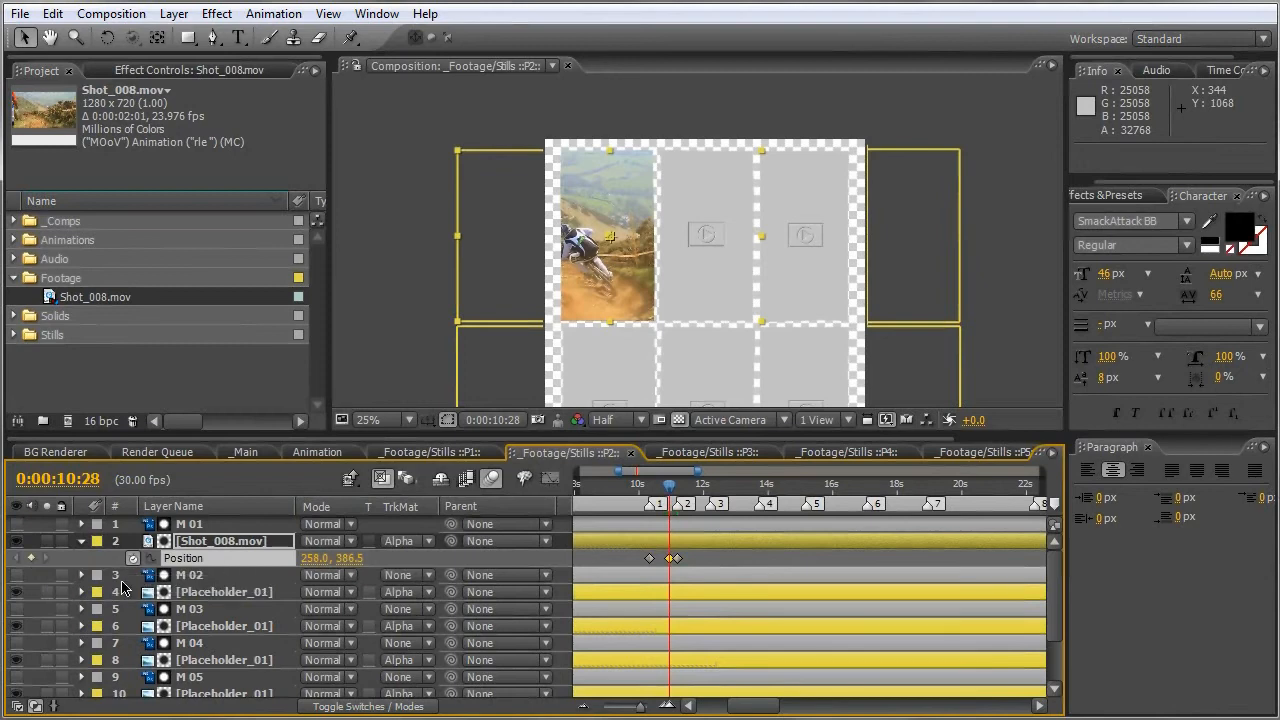
pyautogui.click(40, 557)
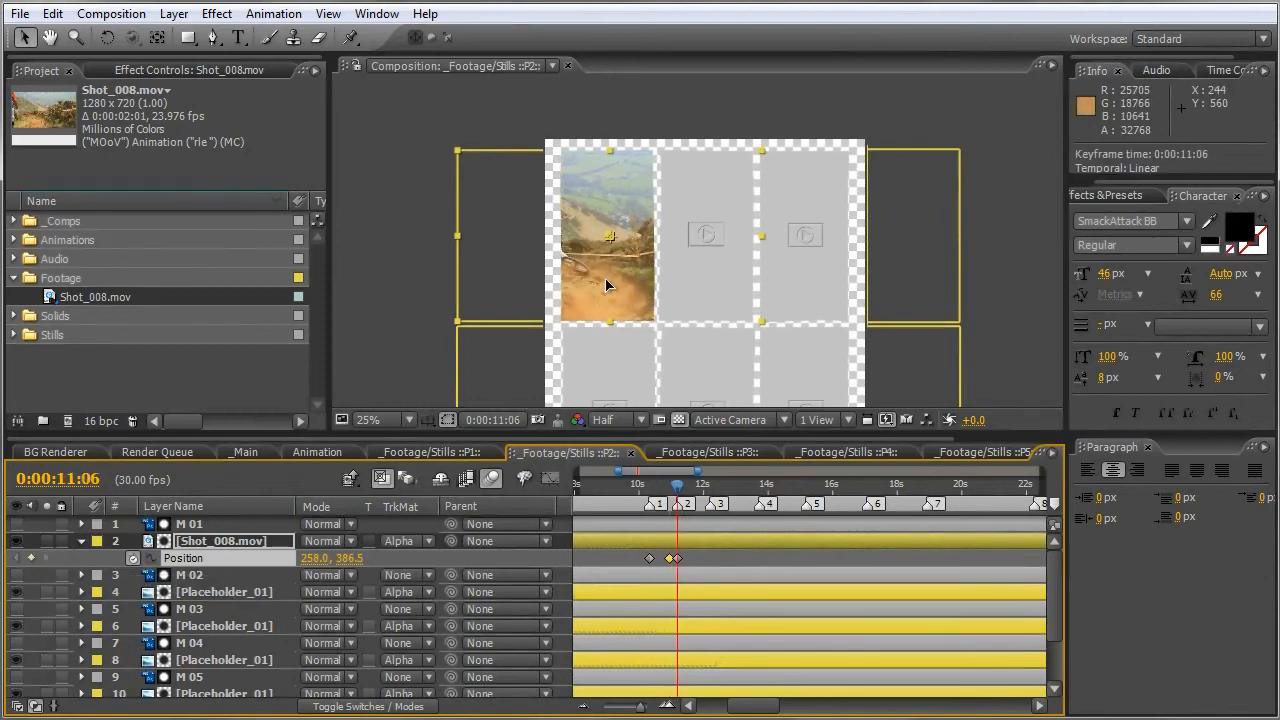
pyautogui.moveTo(606, 286); pyautogui.dragTo(627, 286)
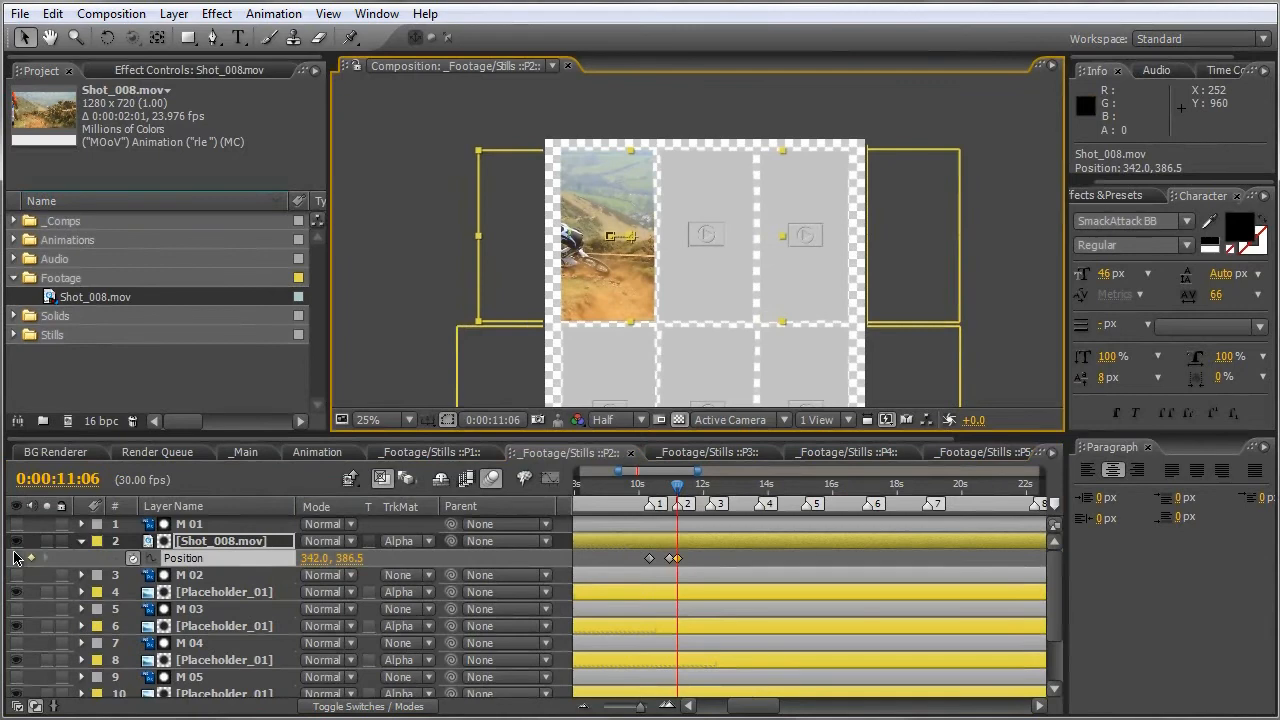
# Remove the middle Position keyframe at 0:00:10:28 and step back a few frames.
pyautogui.click(21, 558)
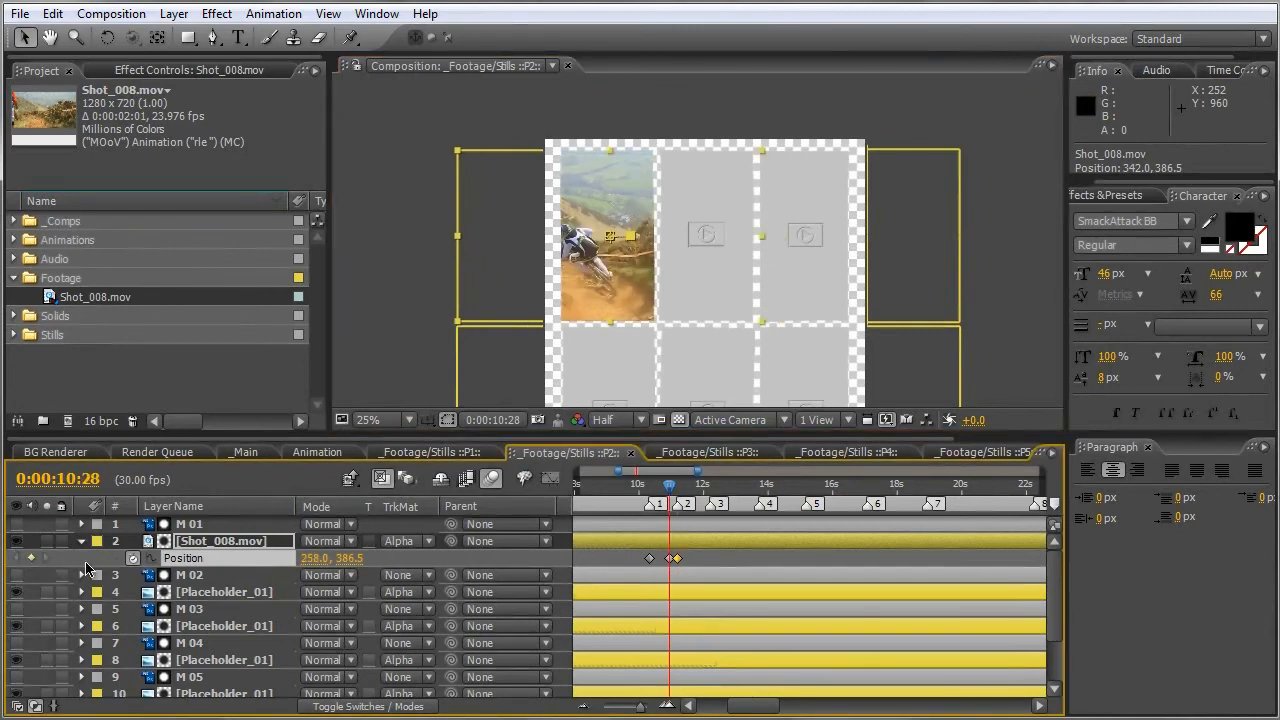
pyautogui.click(672, 560)
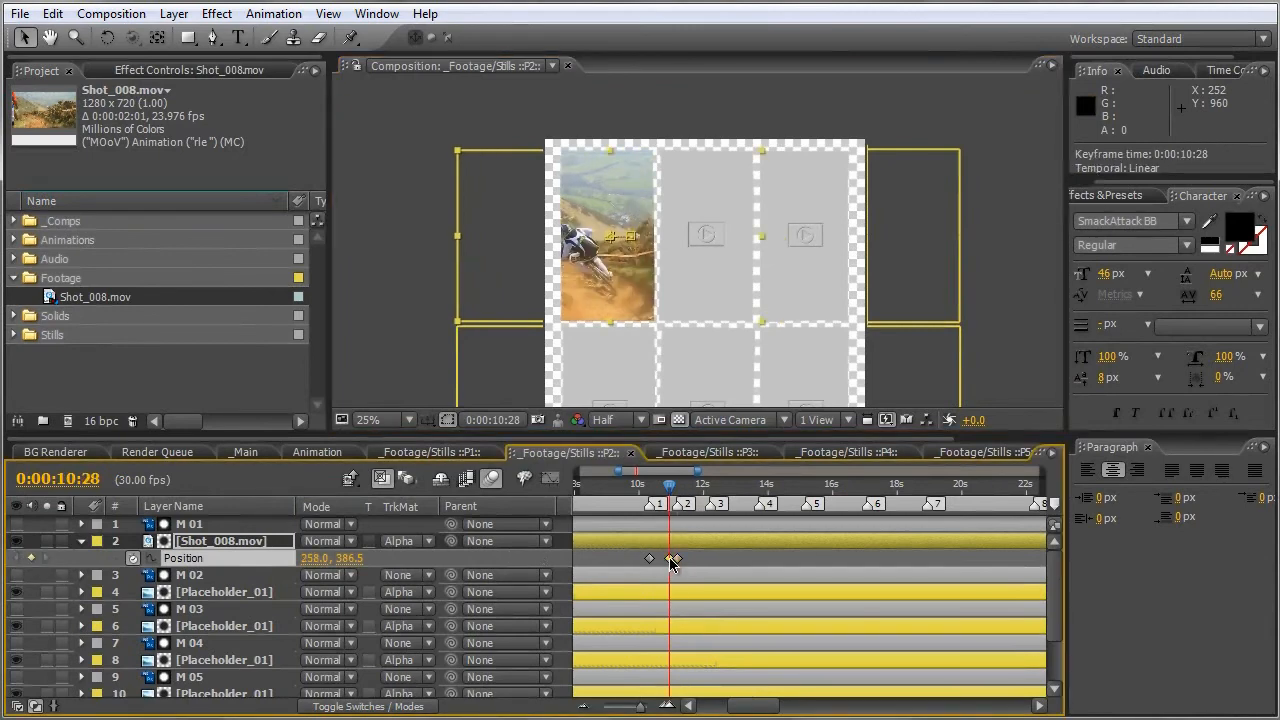
pyautogui.hotkey('ctrl', 'v')
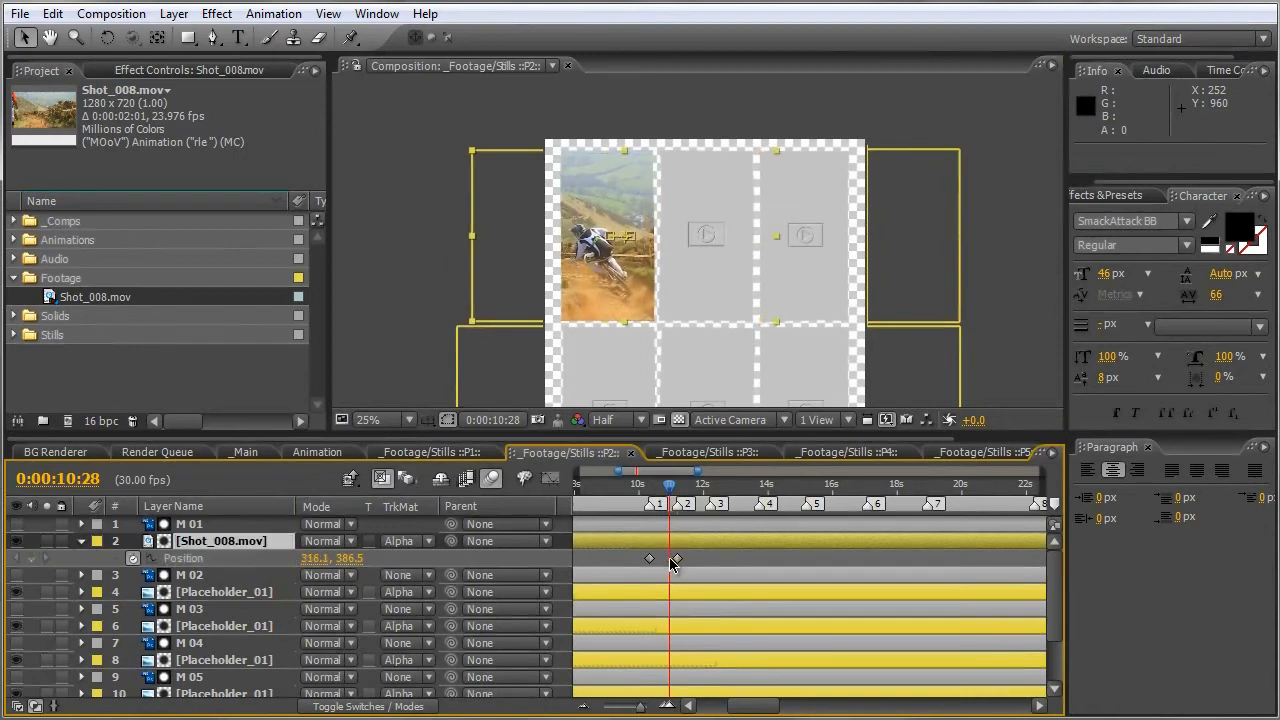
pyautogui.press('pageup')
pyautogui.press('pageup')
pyautogui.press('pageup')
# Undo the Position keyframe edits back to the single keyframe at marker 1.
pyautogui.hotkey('ctrl', 'z')
pyautogui.hotkey('ctrl', 'z')
pyautogui.hotkey('ctrl', 'z')
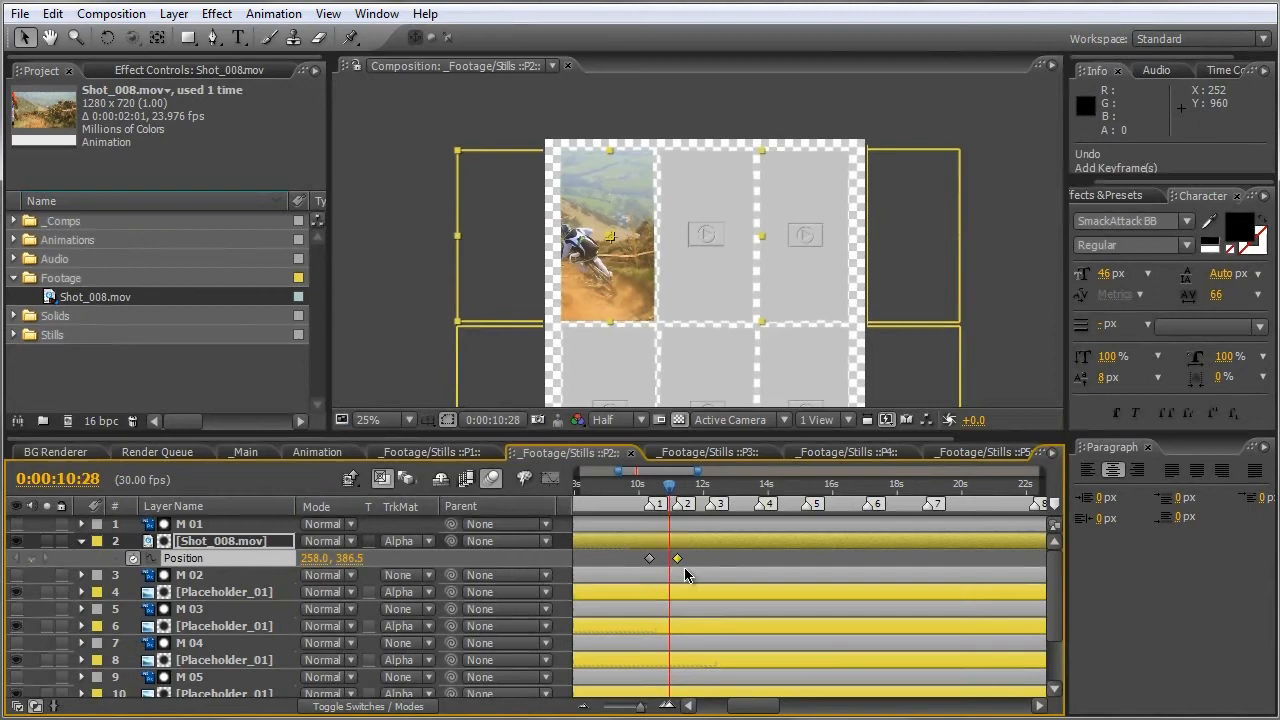
pyautogui.hotkey('ctrl', 'z')
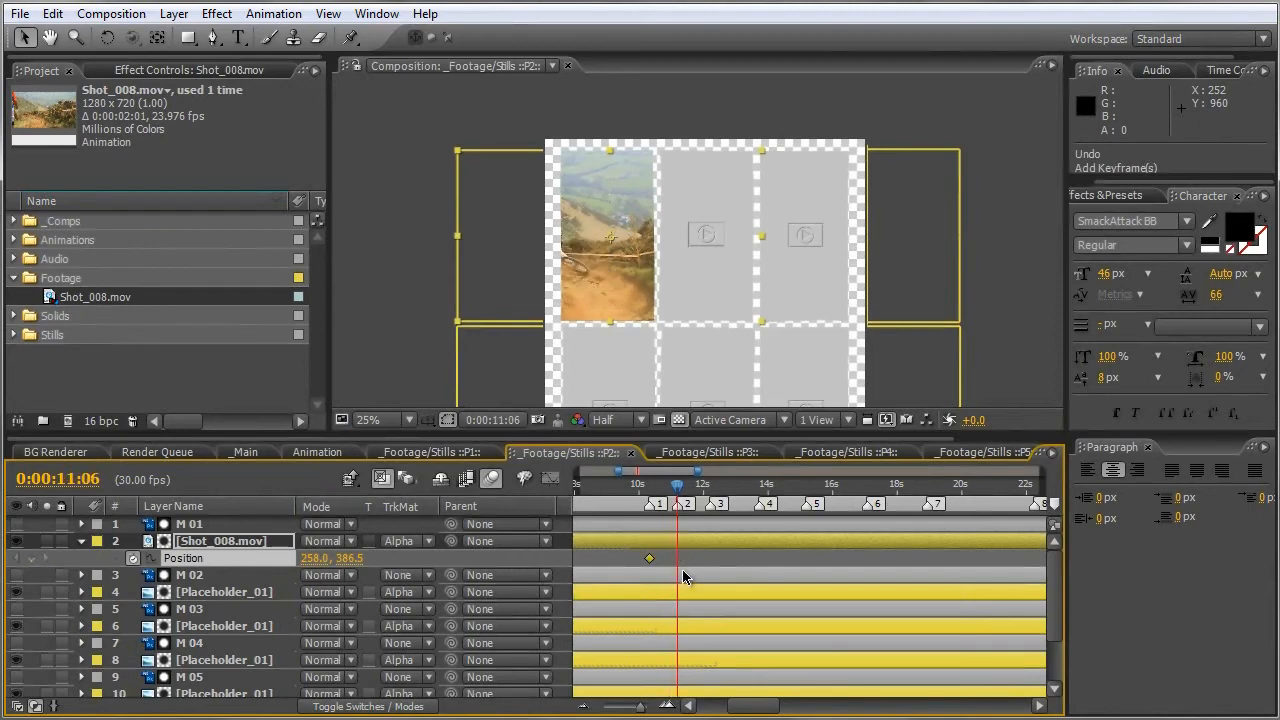
# Redo the Position keyframe at marker 2 and add another one ten frames earlier, at 0:00:10:26.
pyautogui.press('pageup')
pyautogui.press('pageup')
pyautogui.press('pageup')
pyautogui.press('pageup')
pyautogui.press('pageup')
pyautogui.press('pageup')
pyautogui.press('pageup')
pyautogui.press('pageup')
pyautogui.press('pageup')
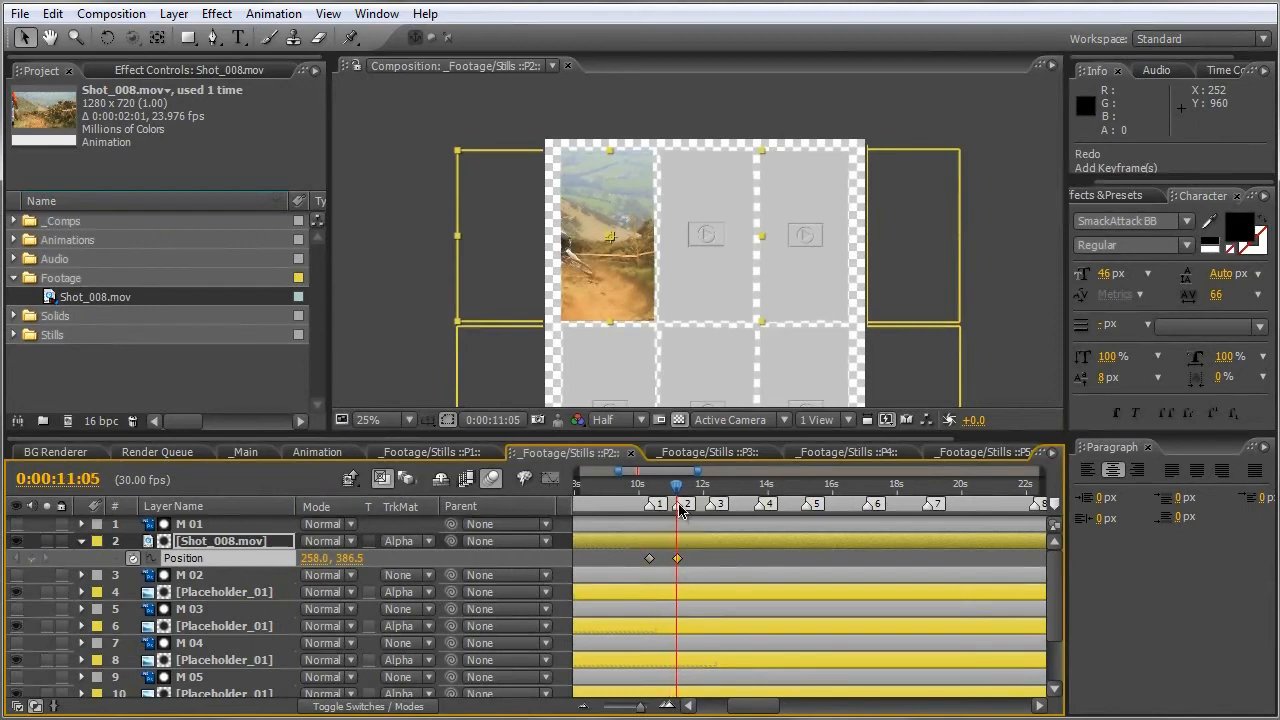
pyautogui.press('pageup')
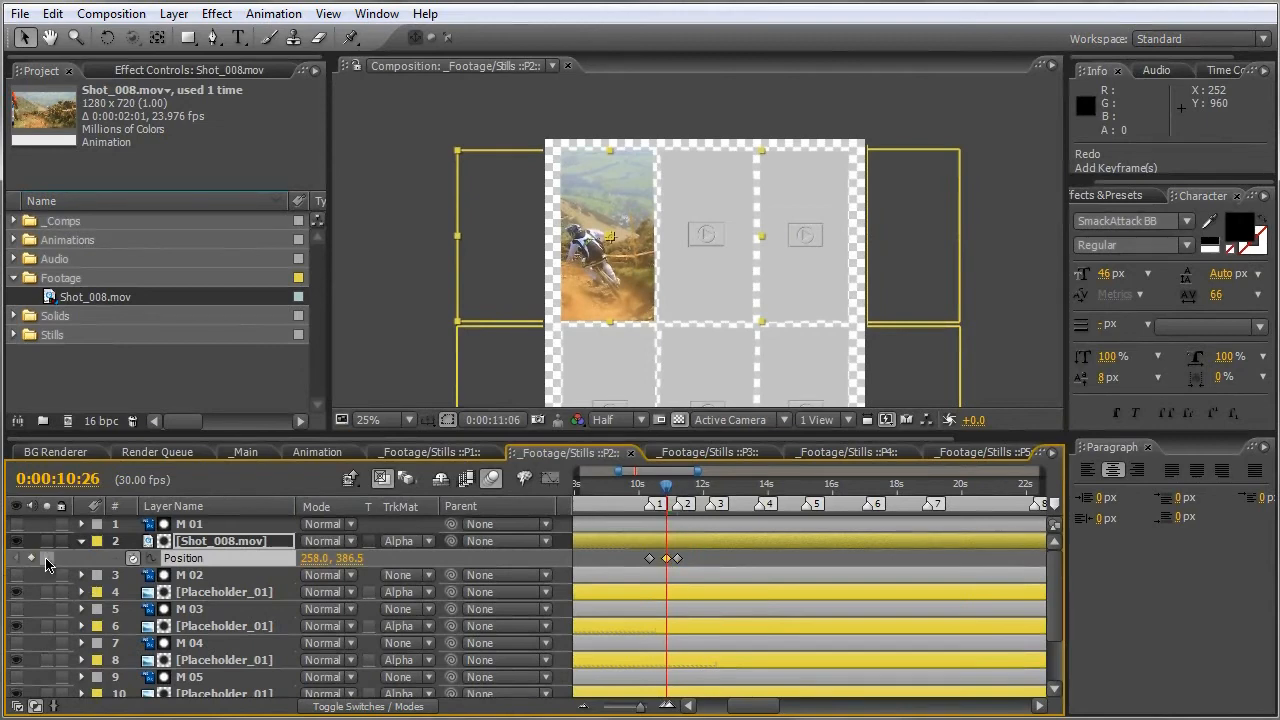
# Return to the Position keyframe at marker 2 and shift the clip sideways to 418.0, 386.5.
pyautogui.click(45, 558)
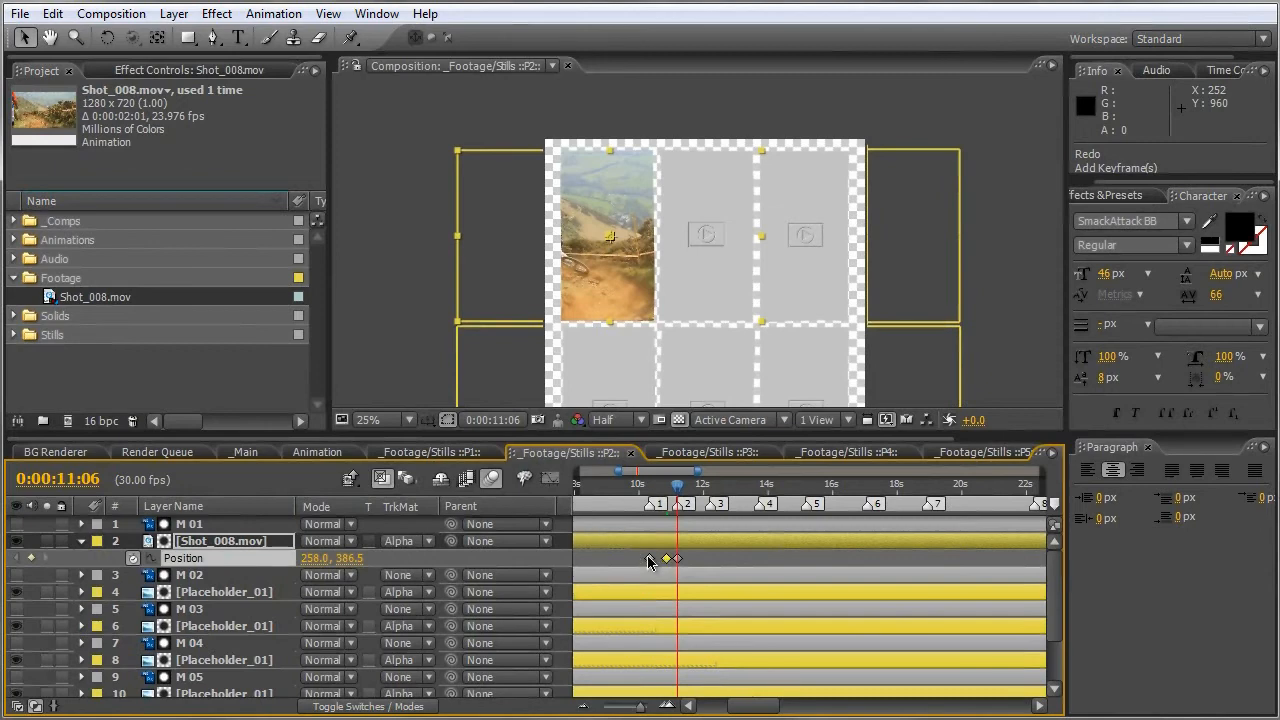
pyautogui.hotkey('shift', 'Right')
pyautogui.hotkey('shift', 'Right')
pyautogui.hotkey('shift', 'Right')
pyautogui.hotkey('shift', 'Right')
pyautogui.hotkey('shift', 'Right')
pyautogui.hotkey('shift', 'Right')
pyautogui.hotkey('shift', 'Right')
pyautogui.hotkey('shift', 'Right')
pyautogui.hotkey('shift', 'Right')
pyautogui.hotkey('shift', 'Right')
pyautogui.hotkey('shift', 'Right')
pyautogui.hotkey('shift', 'Right')
pyautogui.hotkey('shift', 'Right')
pyautogui.hotkey('shift', 'Right')
pyautogui.hotkey('shift', 'Right')
pyautogui.hotkey('shift', 'Right')
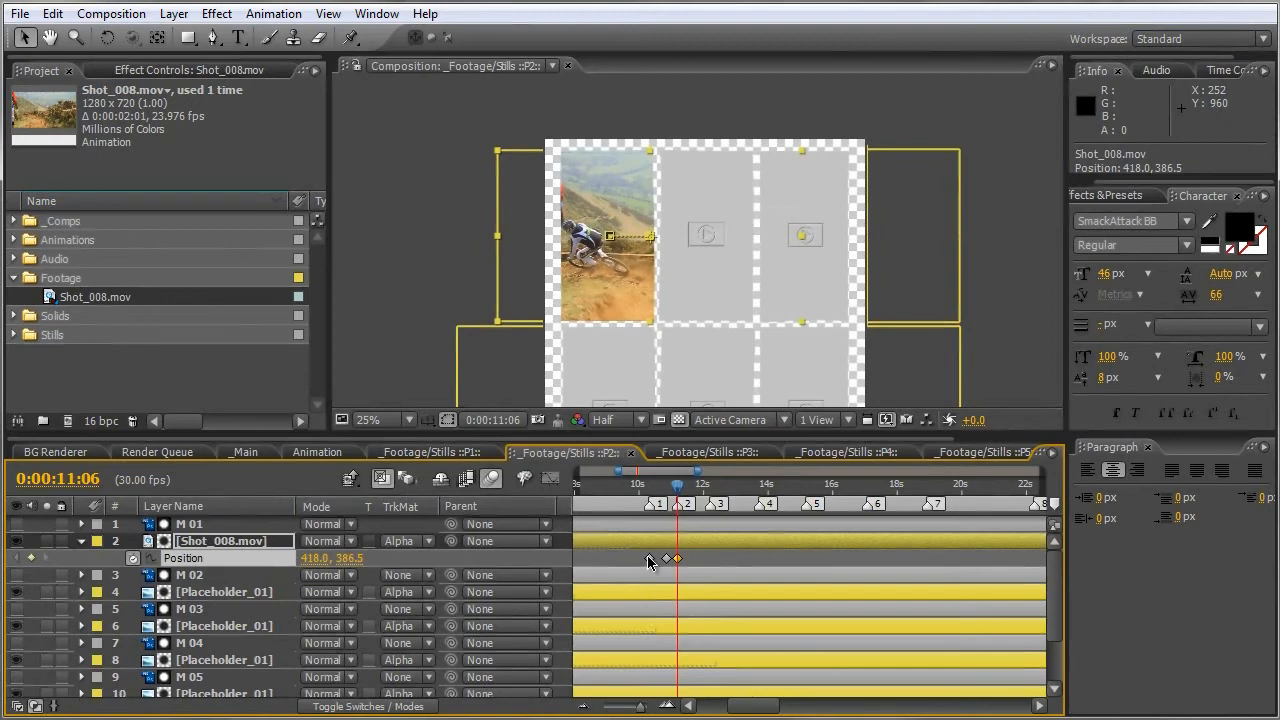
# Compare the last two Position keyframes and nudge the clip back to 390.0, 386.5 at marker 2.
pyautogui.click(31, 558)
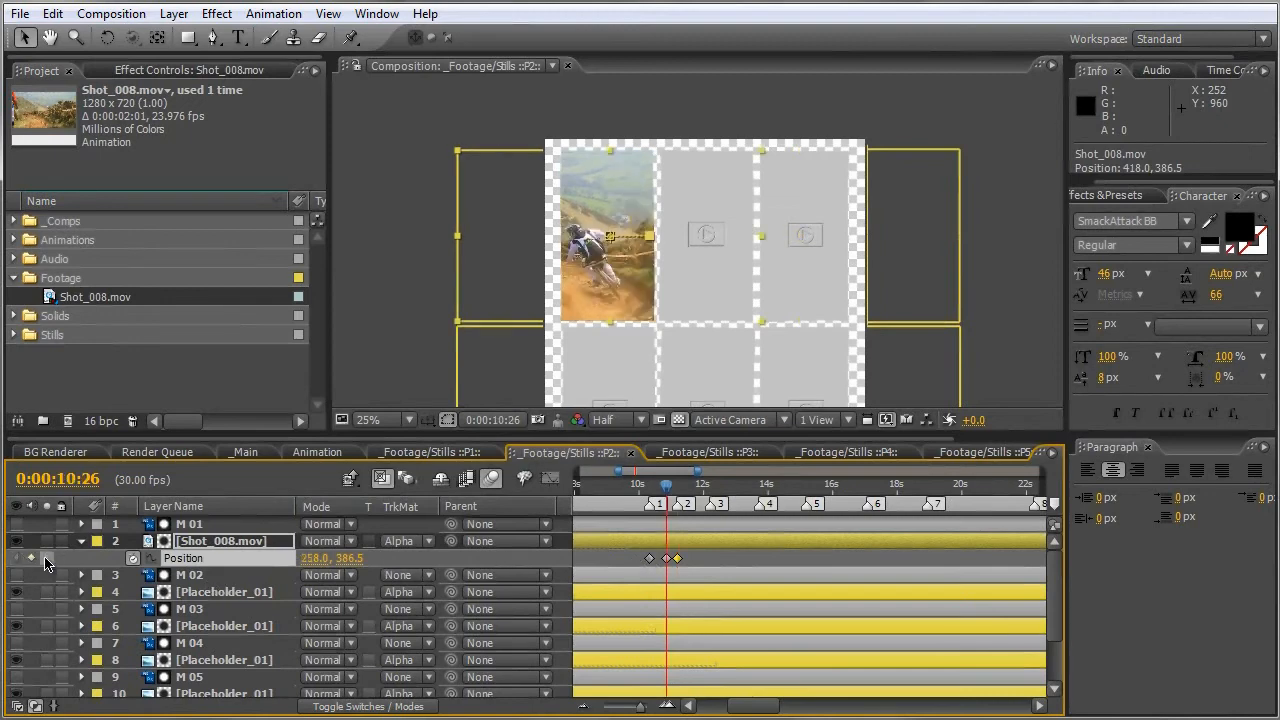
pyautogui.click(45, 558)
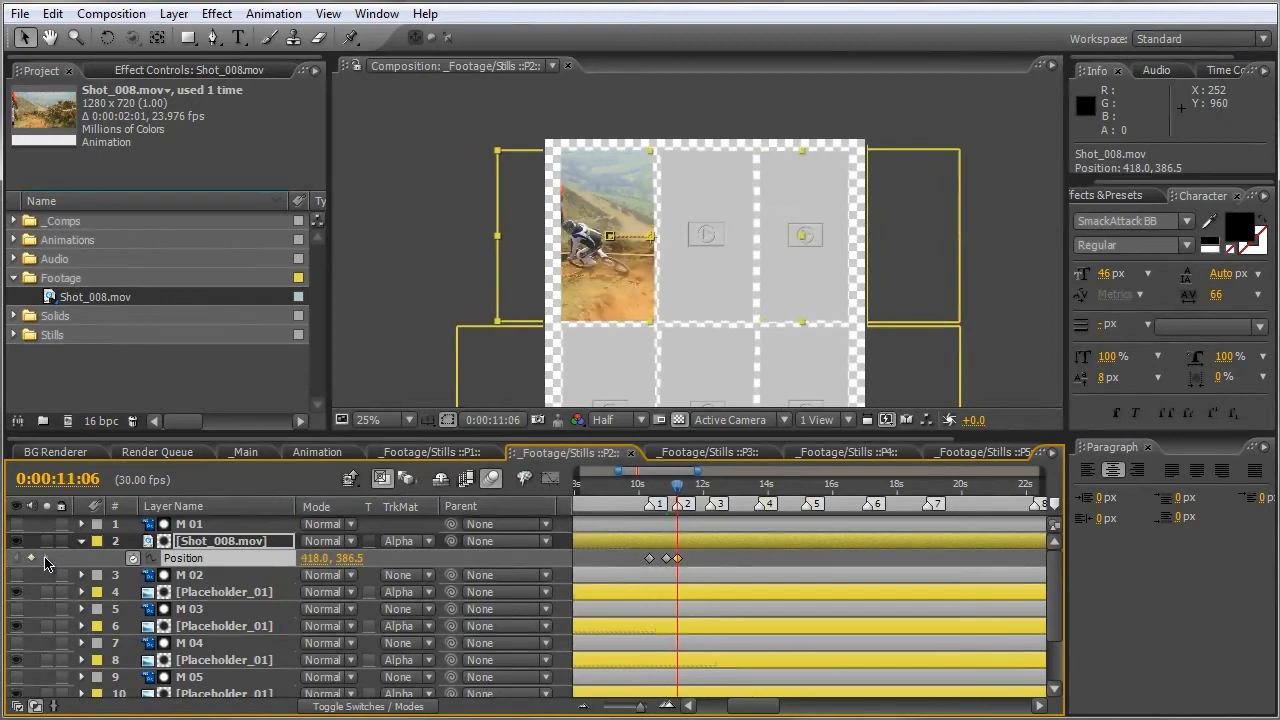
pyautogui.press('Left')
pyautogui.press('Left')
pyautogui.press('Left')
pyautogui.press('Left')
pyautogui.press('Left')
pyautogui.press('Left')
pyautogui.press('Left')
pyautogui.press('Left')
pyautogui.press('Left')
pyautogui.press('Left')
pyautogui.press('Left')
pyautogui.press('Left')
pyautogui.press('Left')
pyautogui.press('Left')
pyautogui.press('Left')
pyautogui.press('Left')
pyautogui.press('Left')
pyautogui.press('Left')
pyautogui.press('Left')
pyautogui.press('Left')
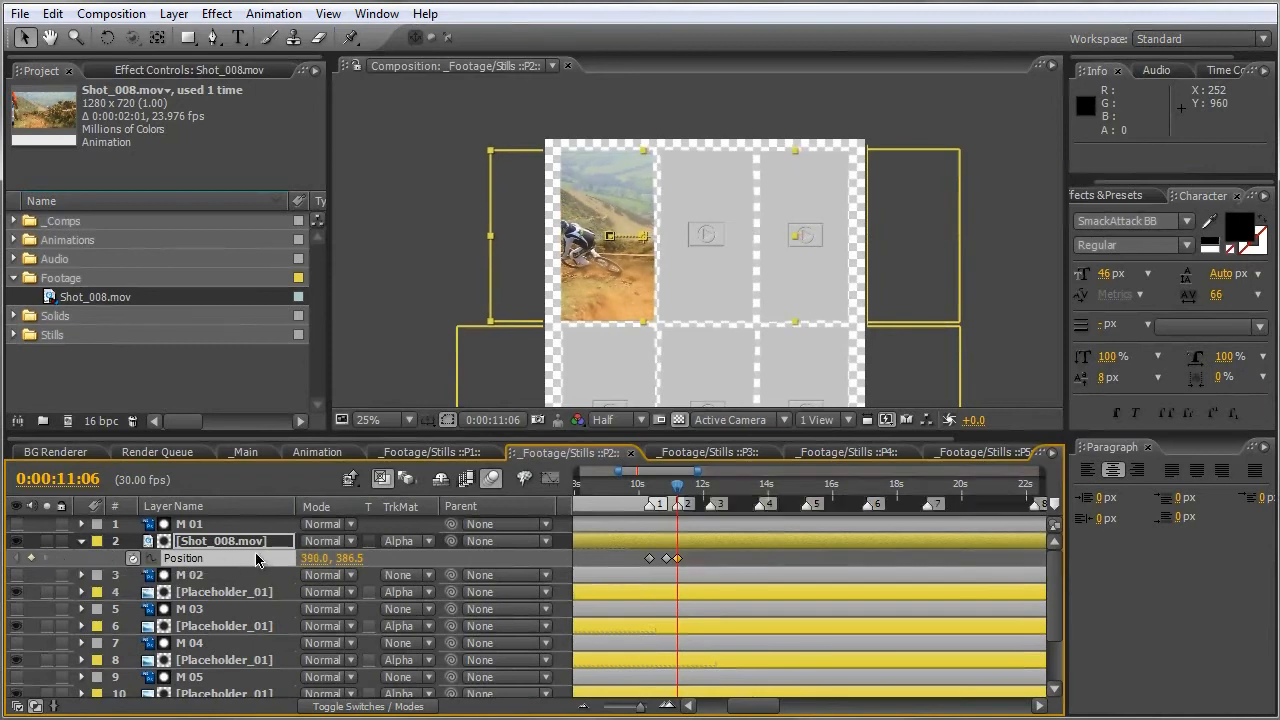
# Preview the panel's position animation from marker 1 to marker 2.
pyautogui.press('pageup')
pyautogui.press('pageup')
pyautogui.press('pageup')
pyautogui.press('j')
pyautogui.press('j')
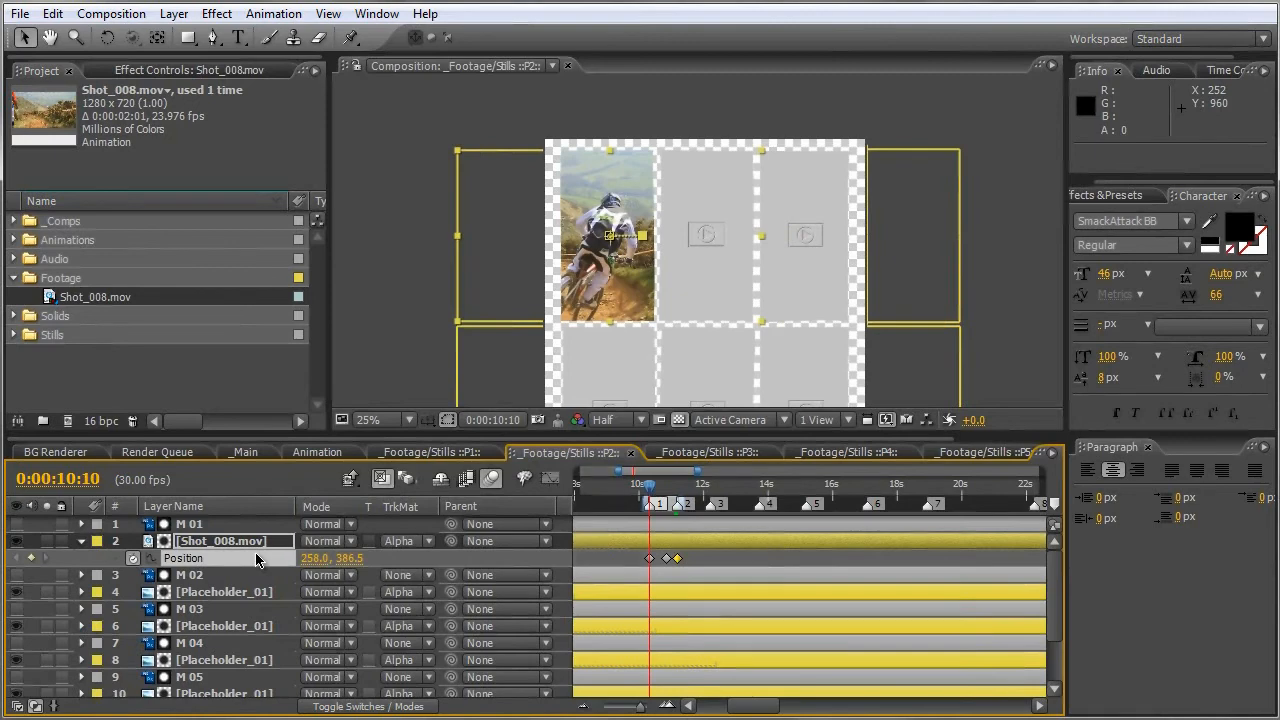
pyautogui.press('space')
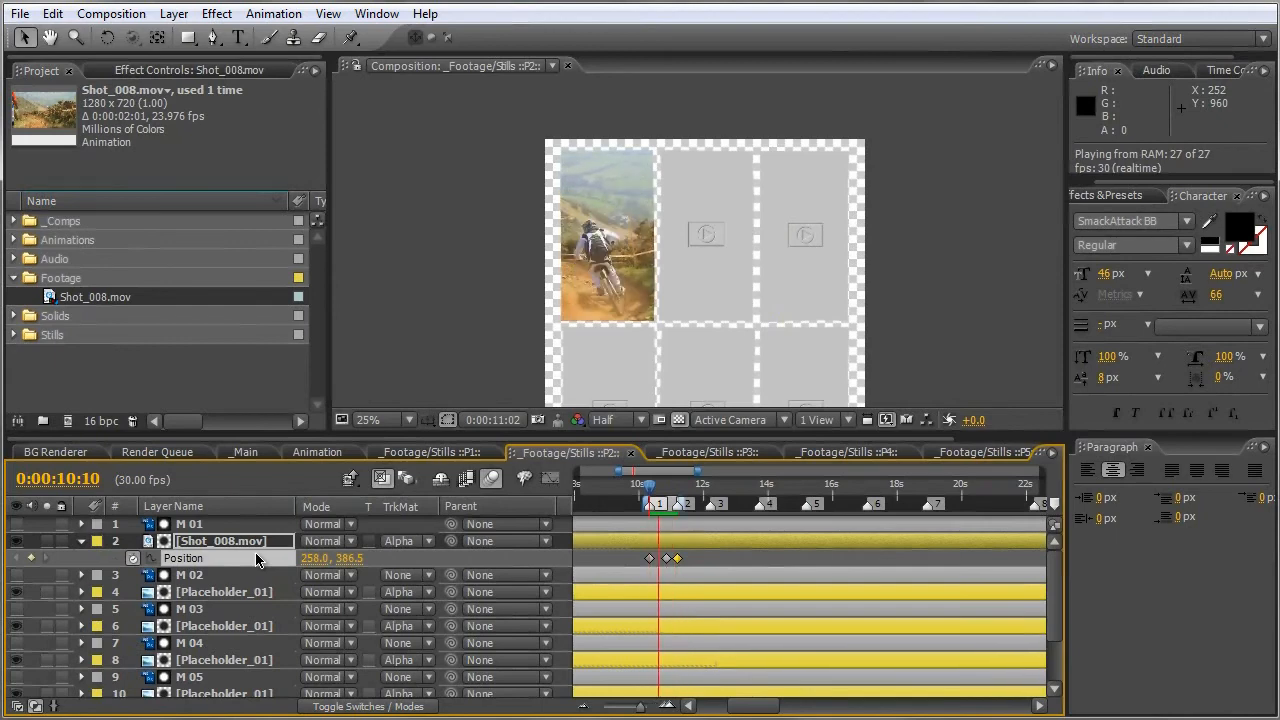
pyautogui.press('space')
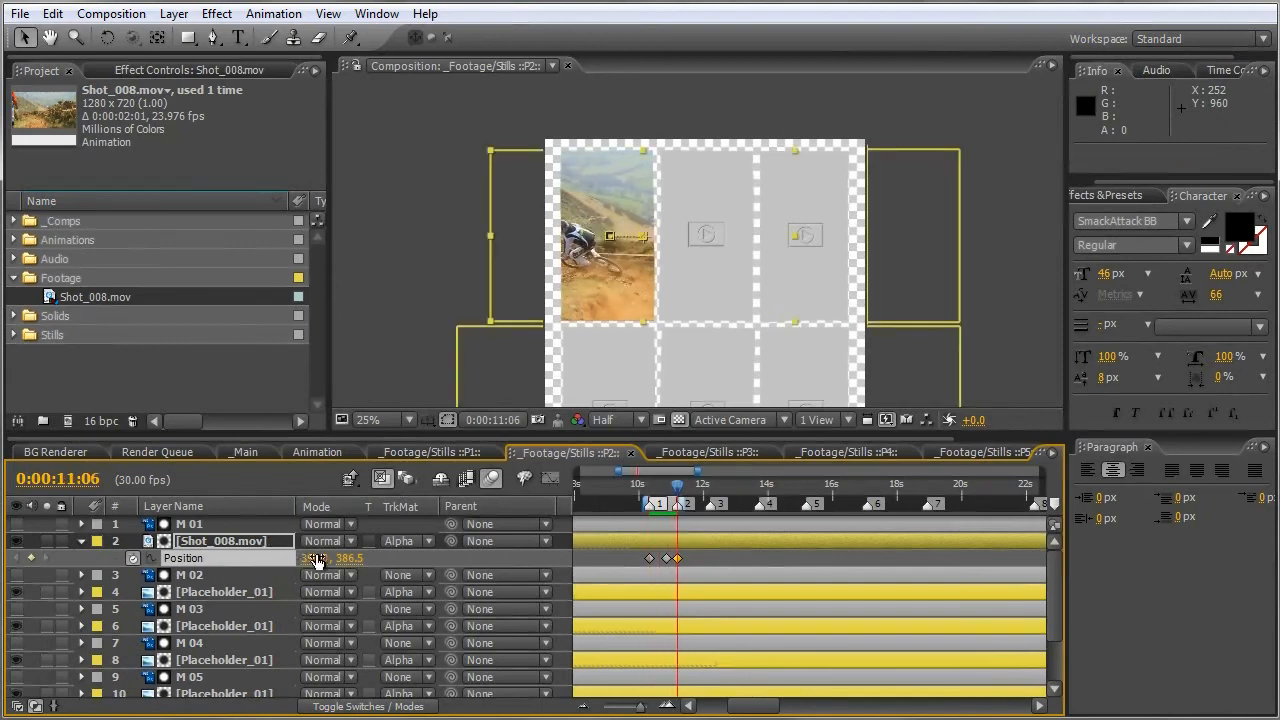
# Enable motion blur for the first panel's Shot_008.mov layer, preview the movement and deselect the layer.
pyautogui.press('F4')
pyautogui.click(383, 540)
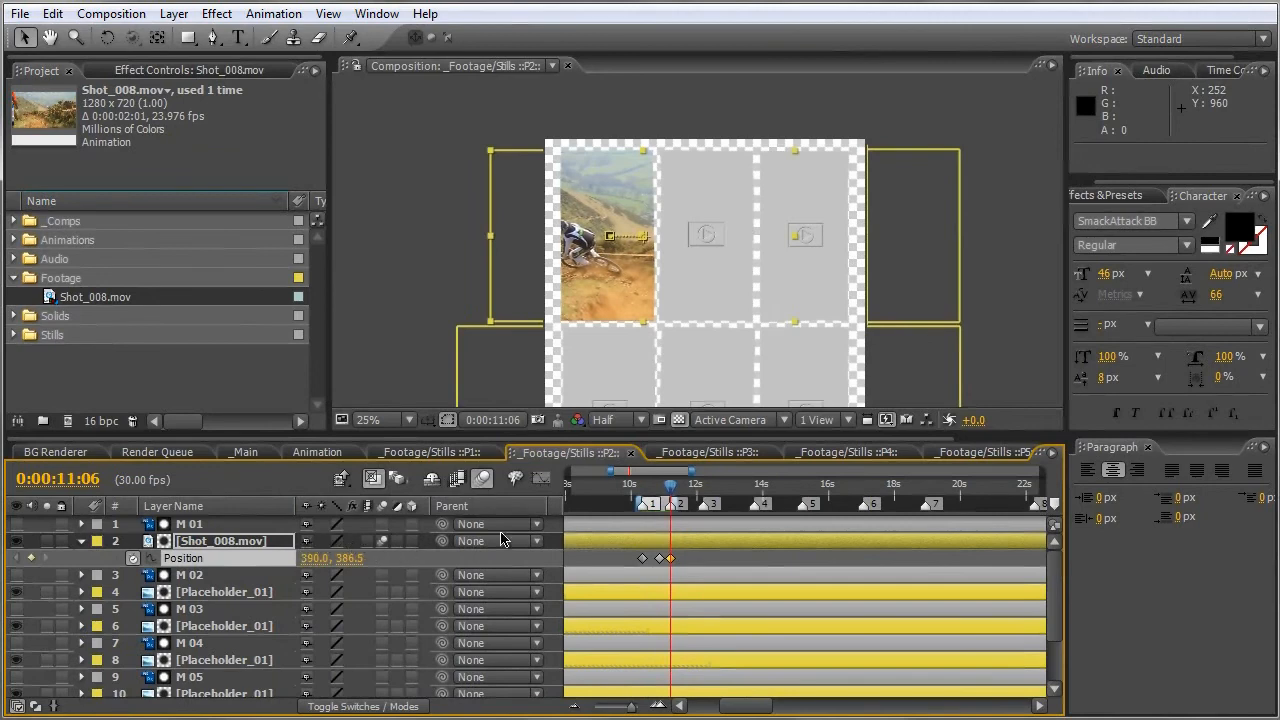
pyautogui.press('space')
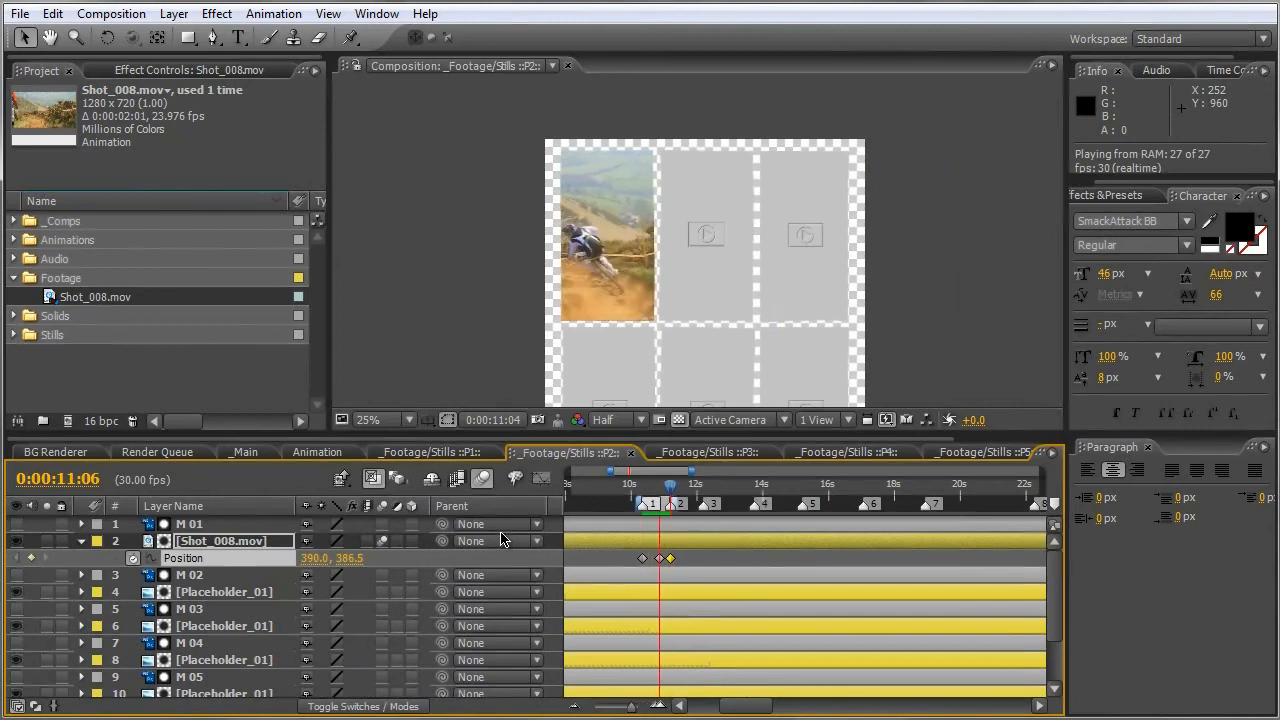
pyautogui.click(594, 226)
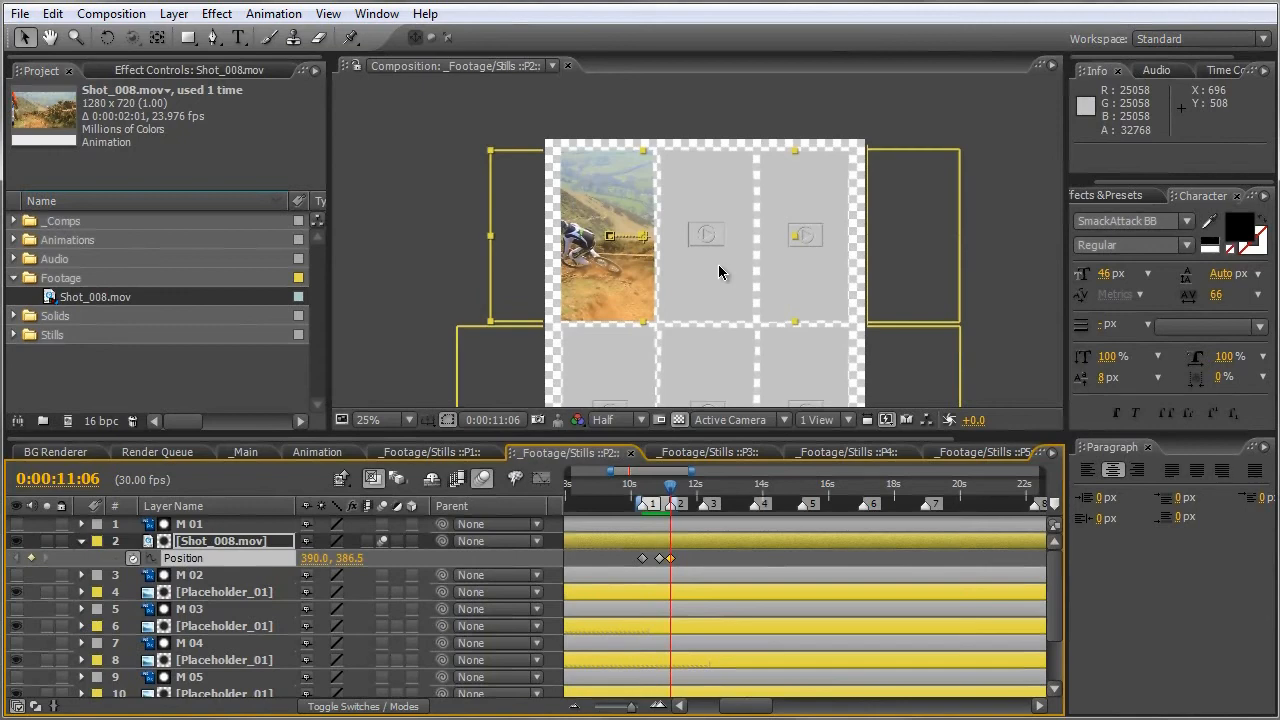
pyautogui.click(372, 190)
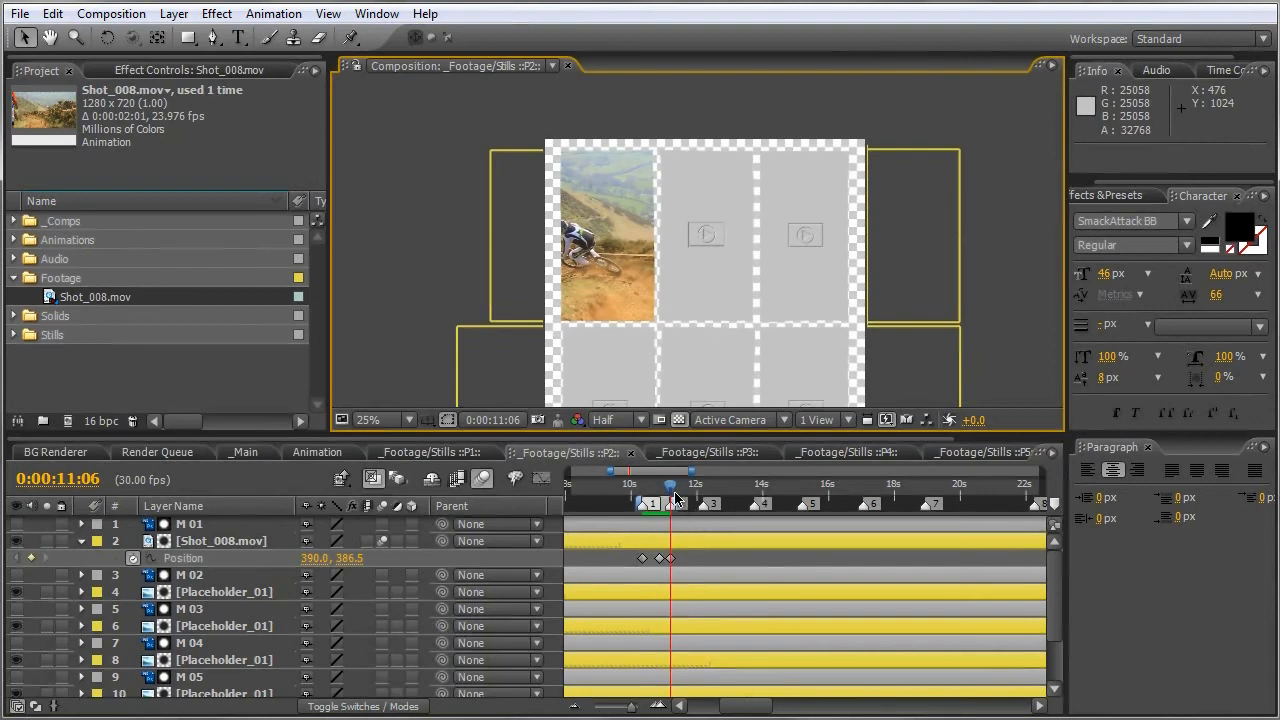
# At marker 2, collapse the first clip's properties and replace the Placeholder_01 layer under M 02 with Shot_008.mov.
pyautogui.moveTo(672, 490)
pyautogui.mouseDown()
pyautogui.moveTo(640, 490)
pyautogui.moveTo(670, 497)
pyautogui.mouseUp()
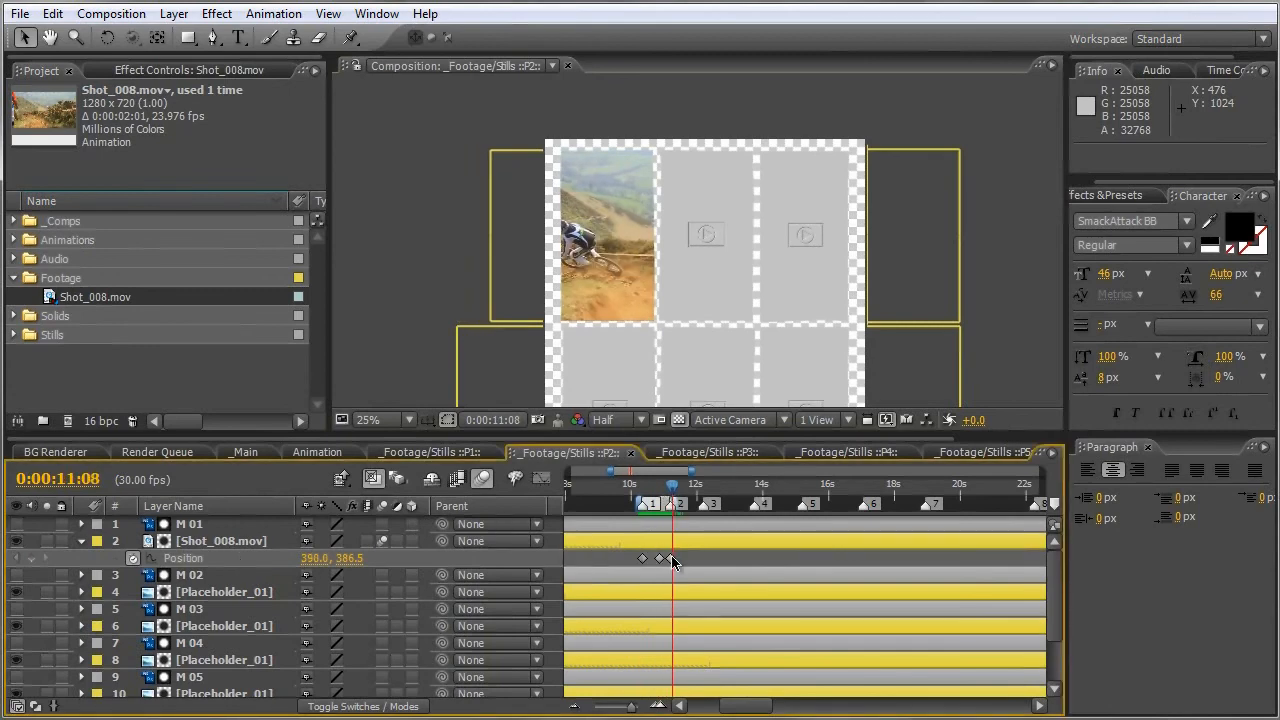
pyautogui.press('j')
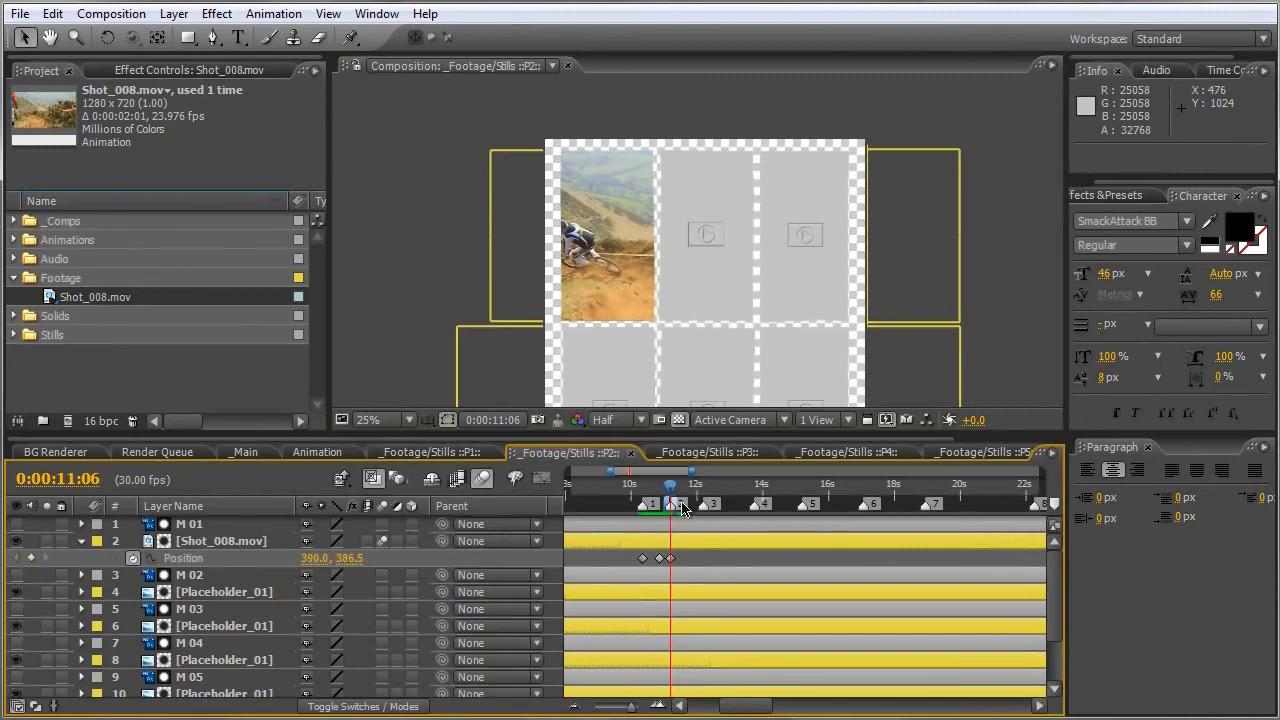
pyautogui.click(80, 543)
pyautogui.click(213, 578)
pyautogui.click(83, 300)
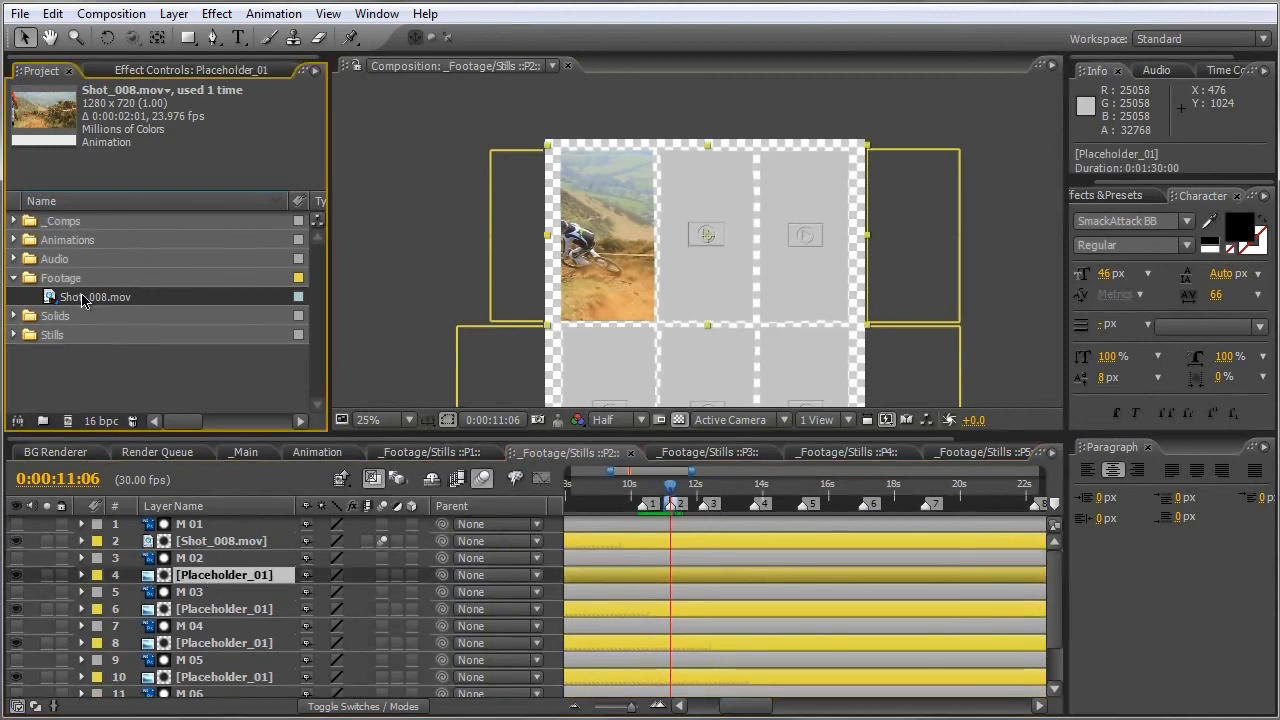
pyautogui.moveTo(78, 300); pyautogui.dragTo(190, 572)
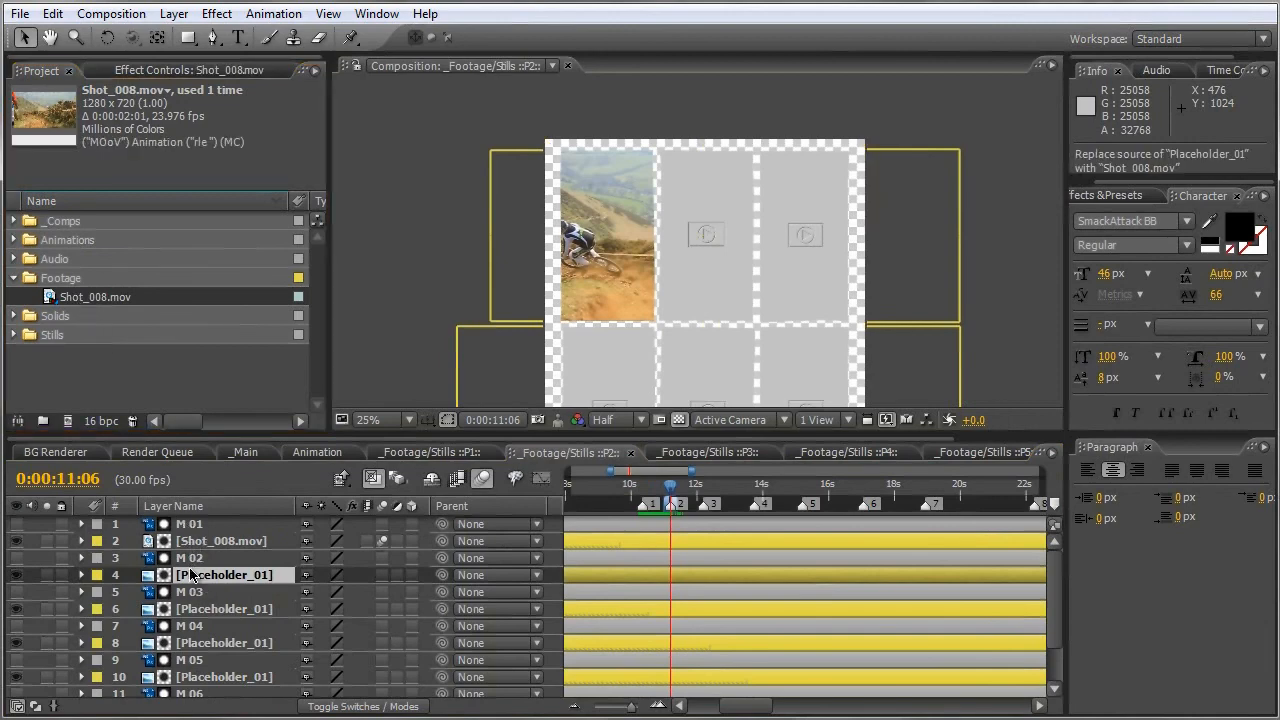
# Slide the second panel's Shot_008.mov to start just before marker 2 and enable time remapping on it.
pyautogui.moveTo(586, 580); pyautogui.dragTo(676, 590)
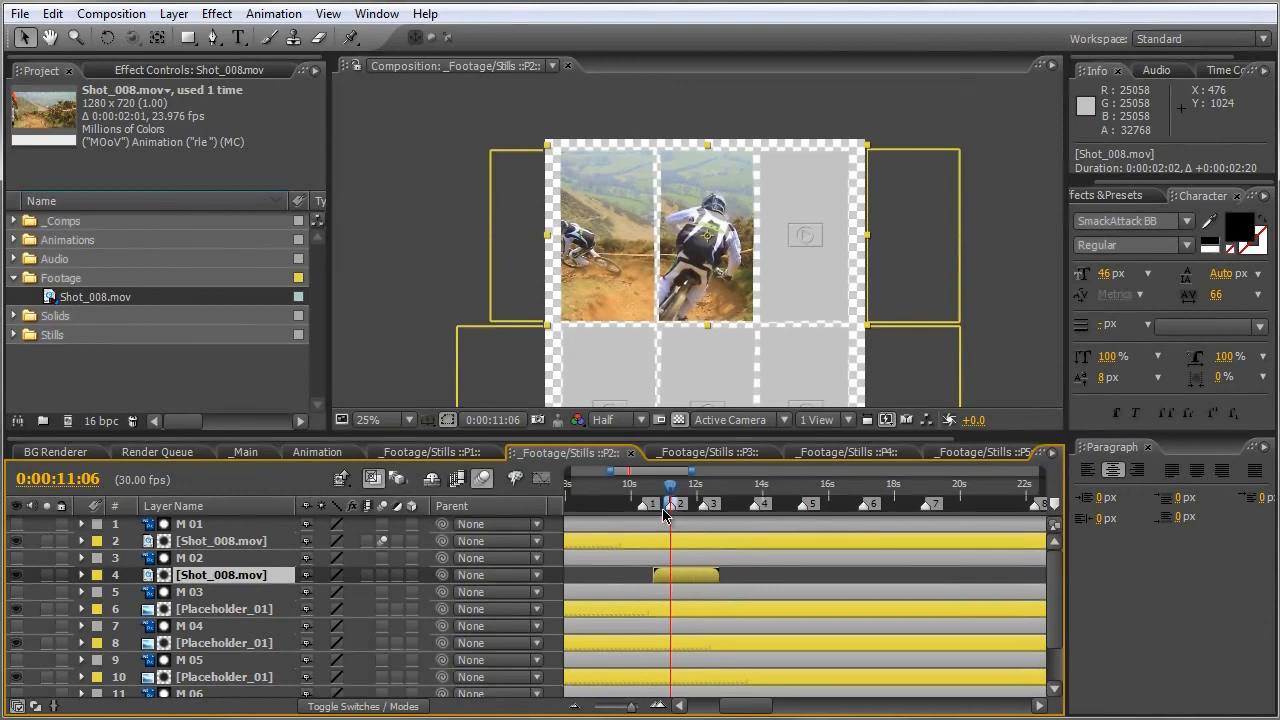
pyautogui.moveTo(683, 578)
pyautogui.mouseDown()
pyautogui.moveTo(667, 582)
pyautogui.moveTo(689, 587)
pyautogui.moveTo(686, 575)
pyautogui.mouseUp()
pyautogui.rightClick(686, 575)
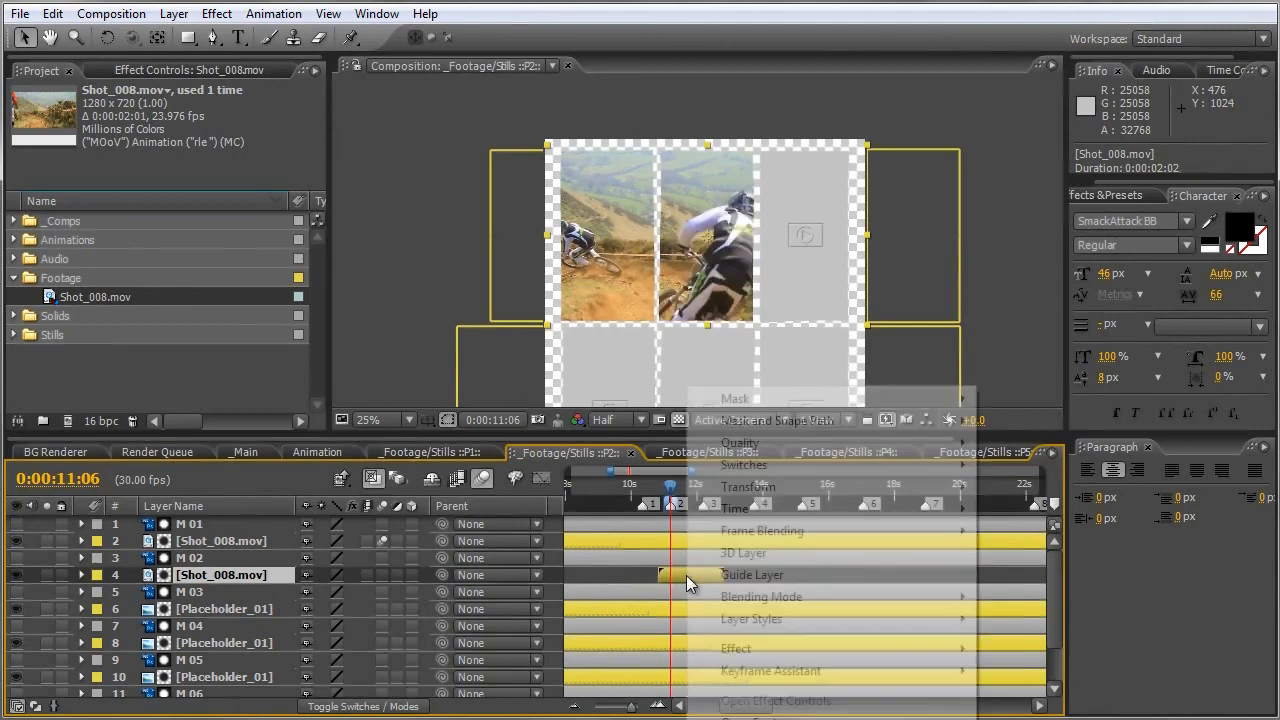
pyautogui.moveTo(740, 509)
pyautogui.click(1055, 514)
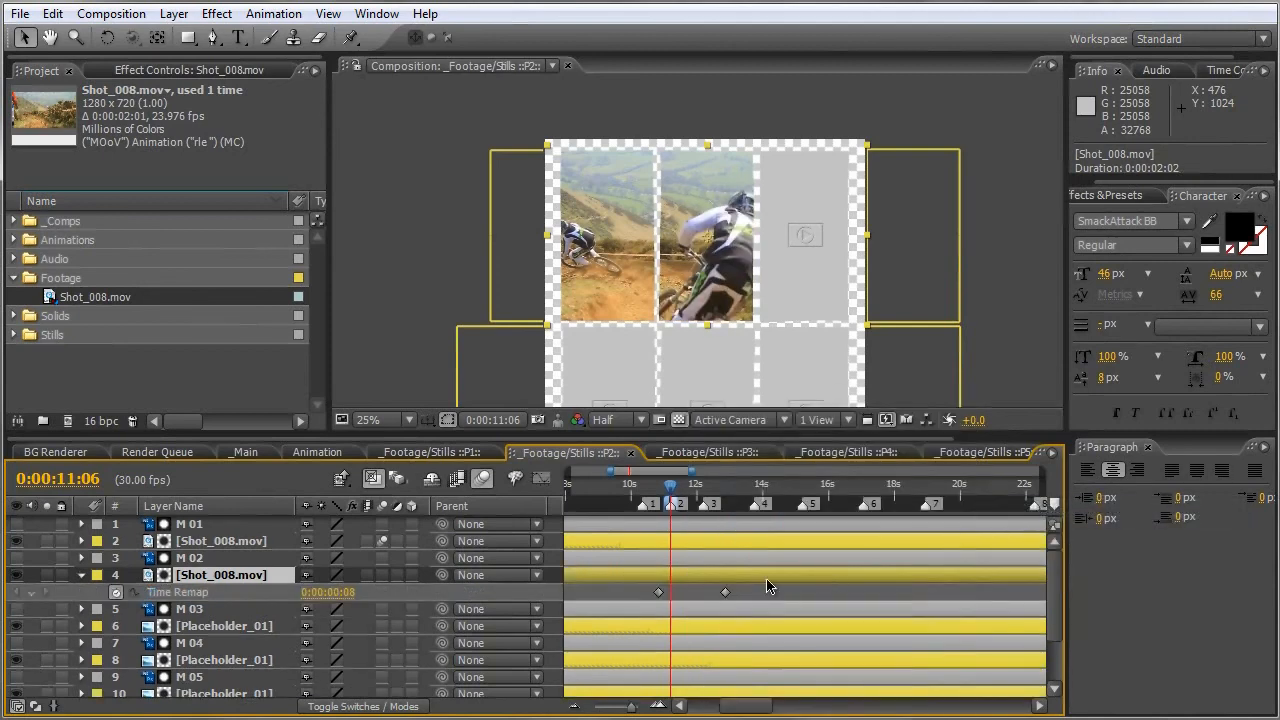
# Add Time Remap keyframes at markers 2 and 3 and remove the clip's original first and last keyframes.
pyautogui.click(31, 592)
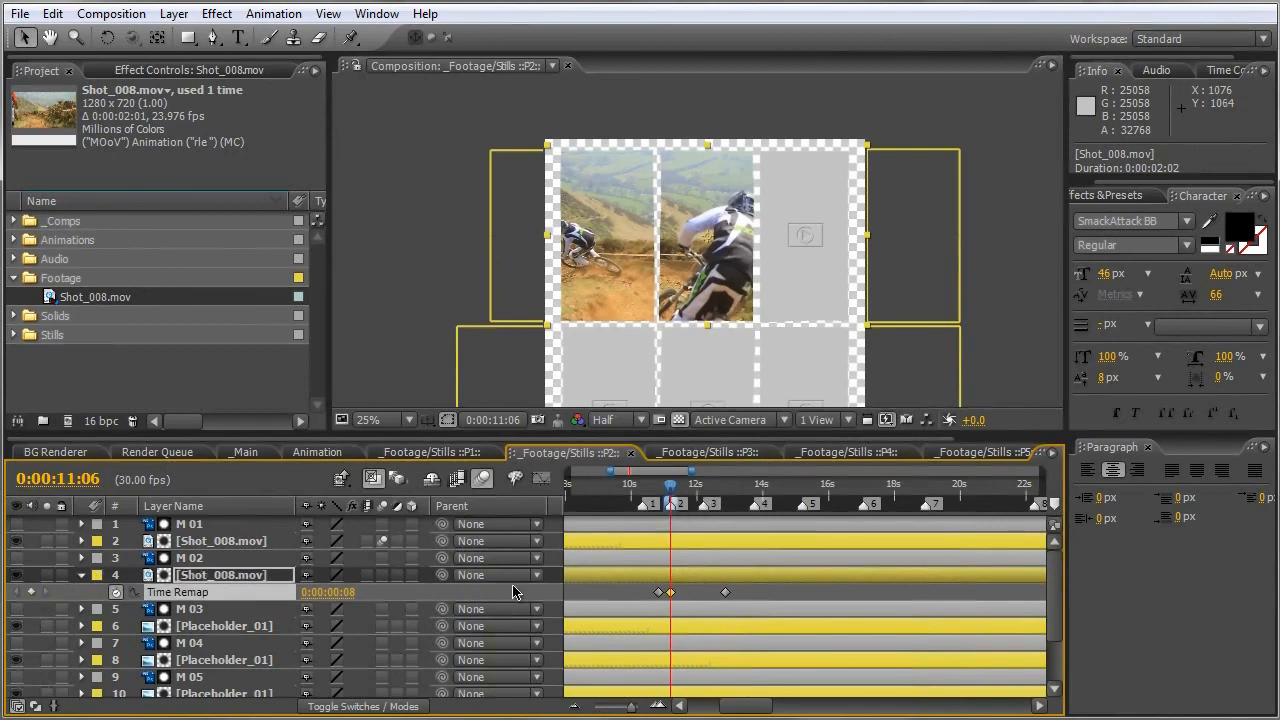
pyautogui.press('k')
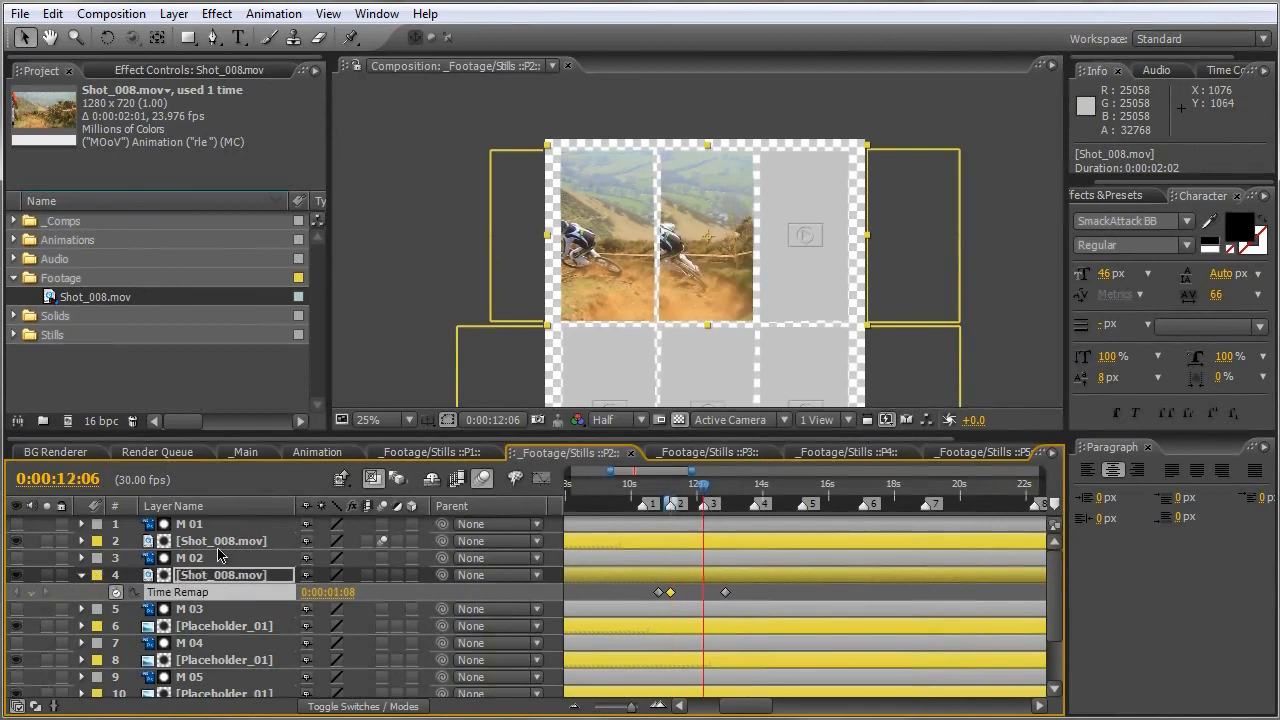
pyautogui.click(33, 593)
pyautogui.moveTo(725, 592); pyautogui.dragTo(659, 597)
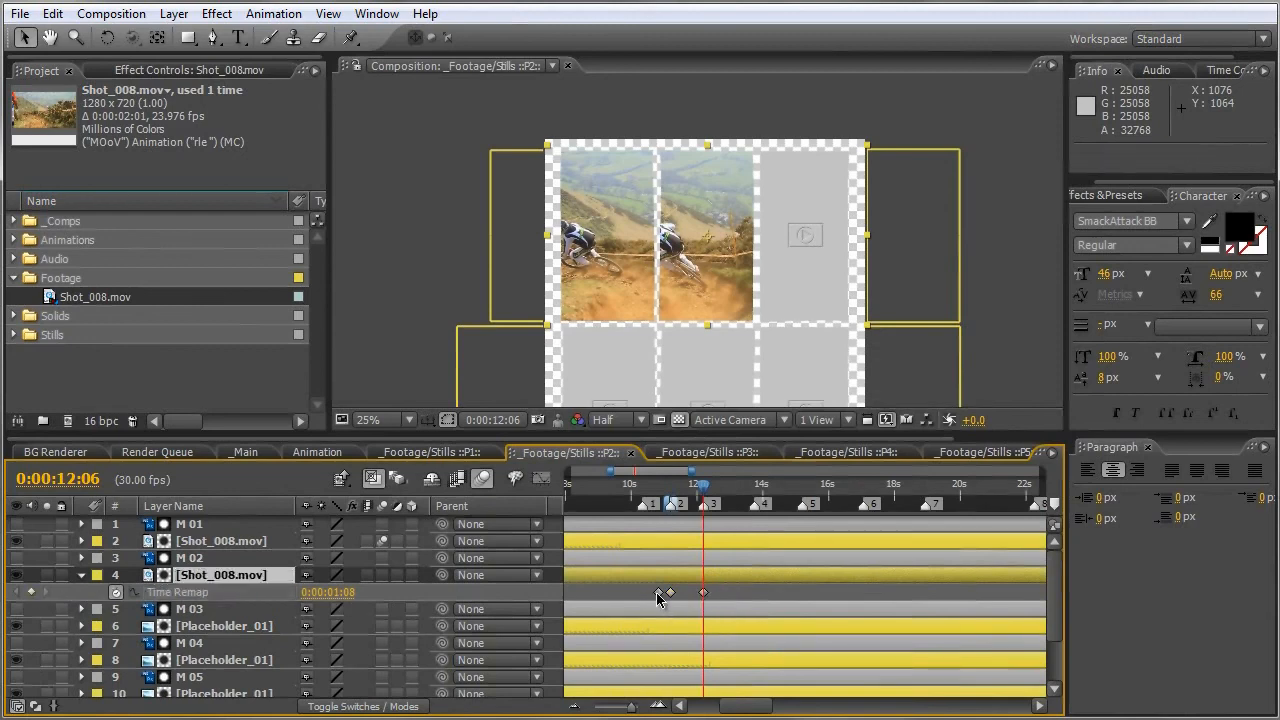
# Preview the time-remapped second panel, switch to the _Main composition and play it from 0:00:09:09.
pyautogui.moveTo(703, 487); pyautogui.dragTo(740, 493)
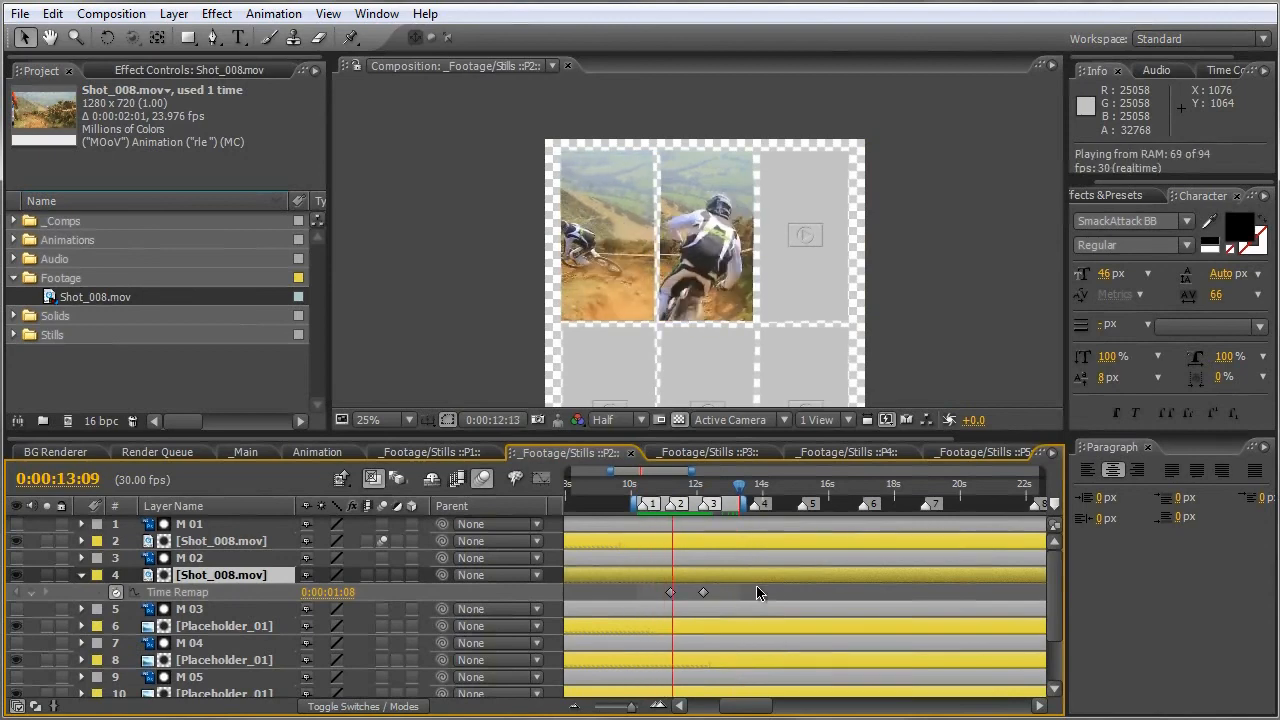
pyautogui.press('space')
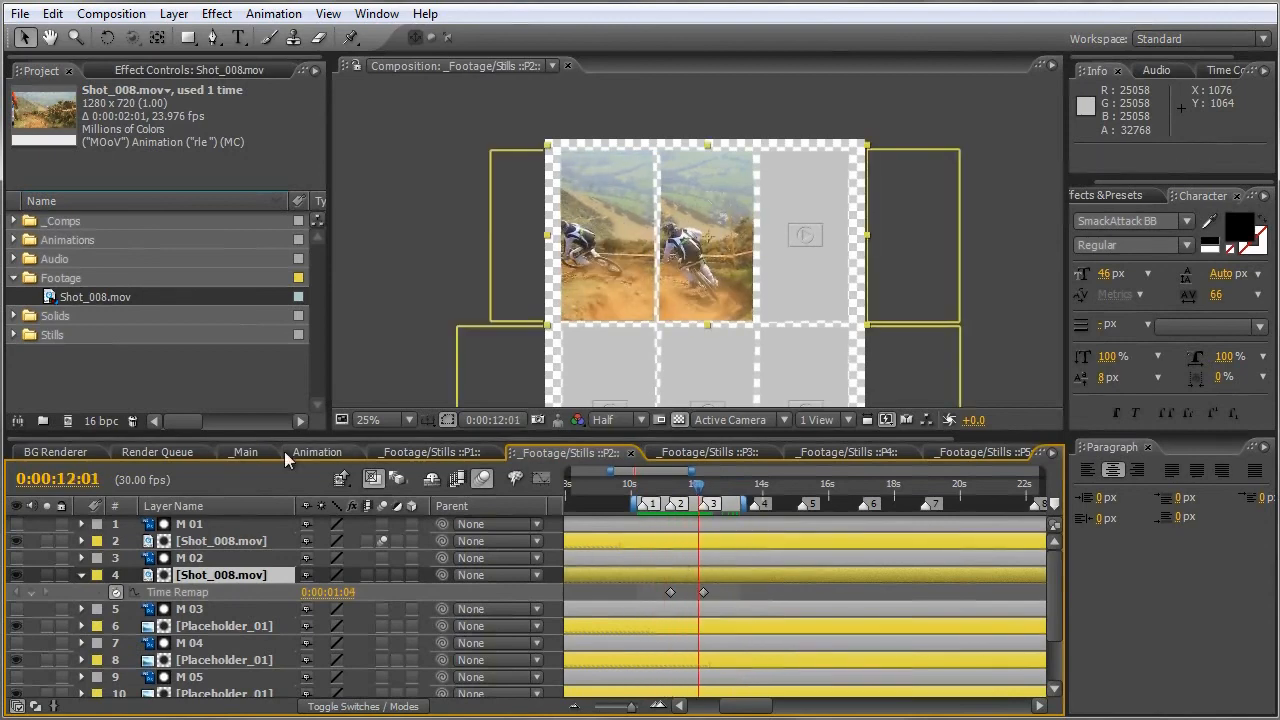
pyautogui.click(245, 452)
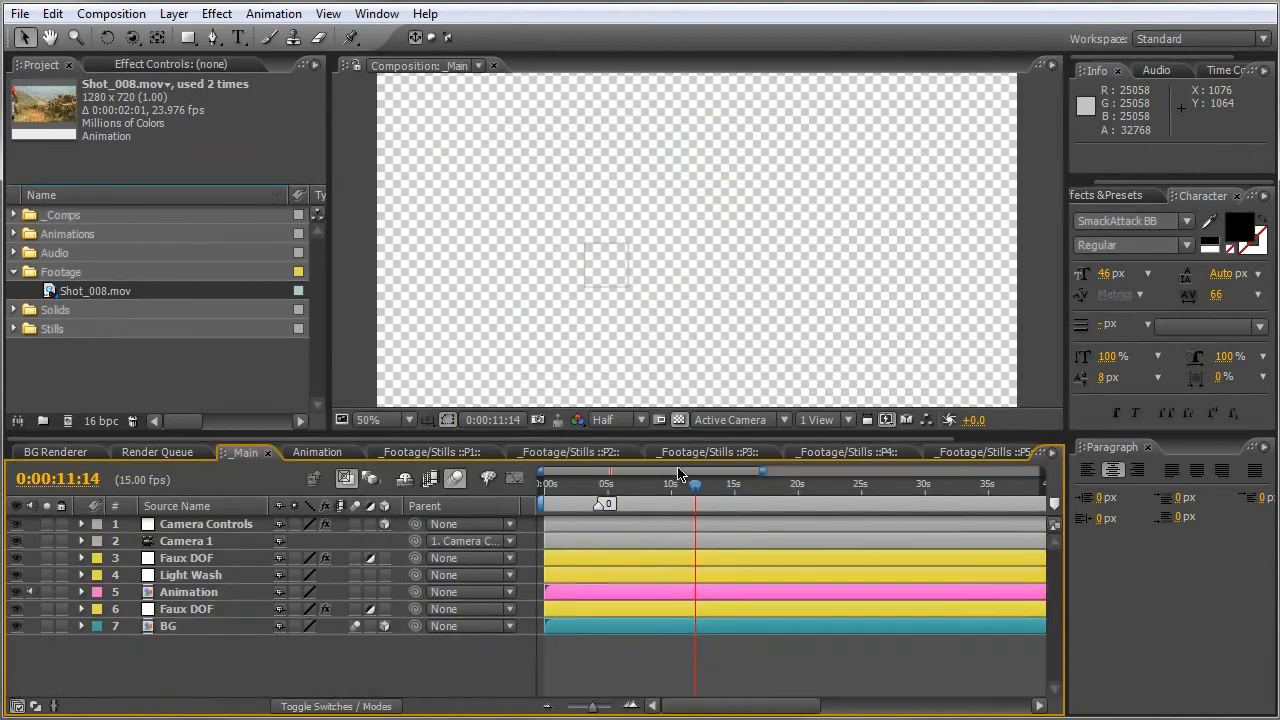
pyautogui.moveTo(697, 490); pyautogui.dragTo(667, 491)
pyautogui.press('space')
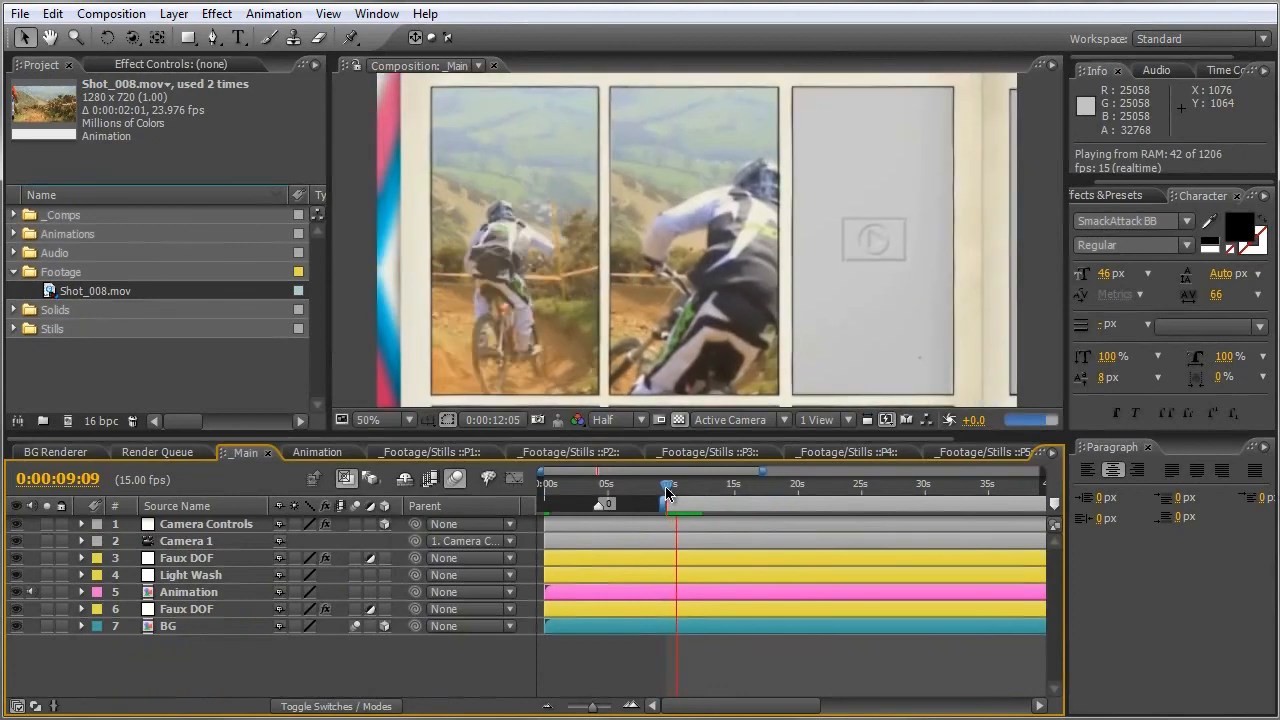